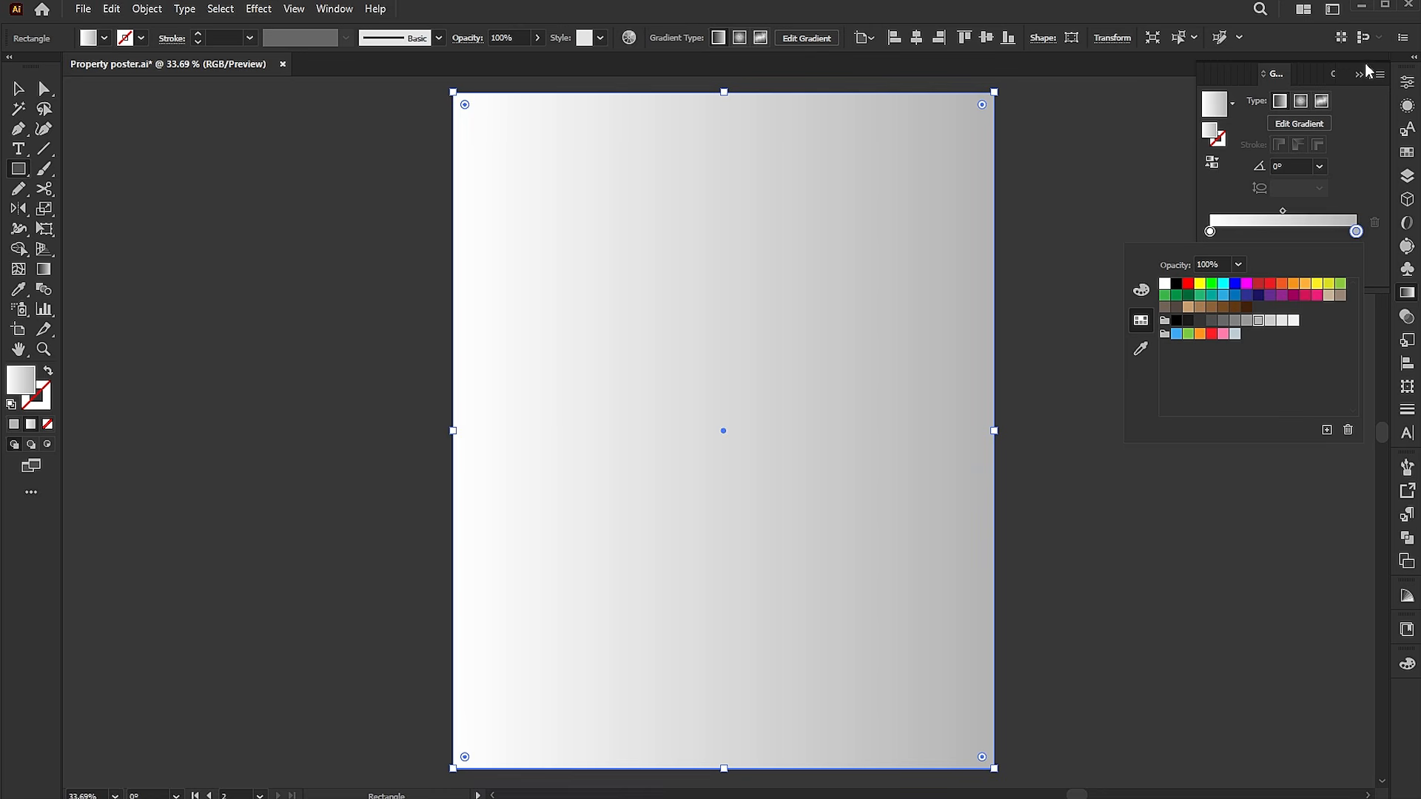
Redirect the background gradient vertically so it fades from white at the bottom to gray at the top.
key(Escape)
click(1360, 75)
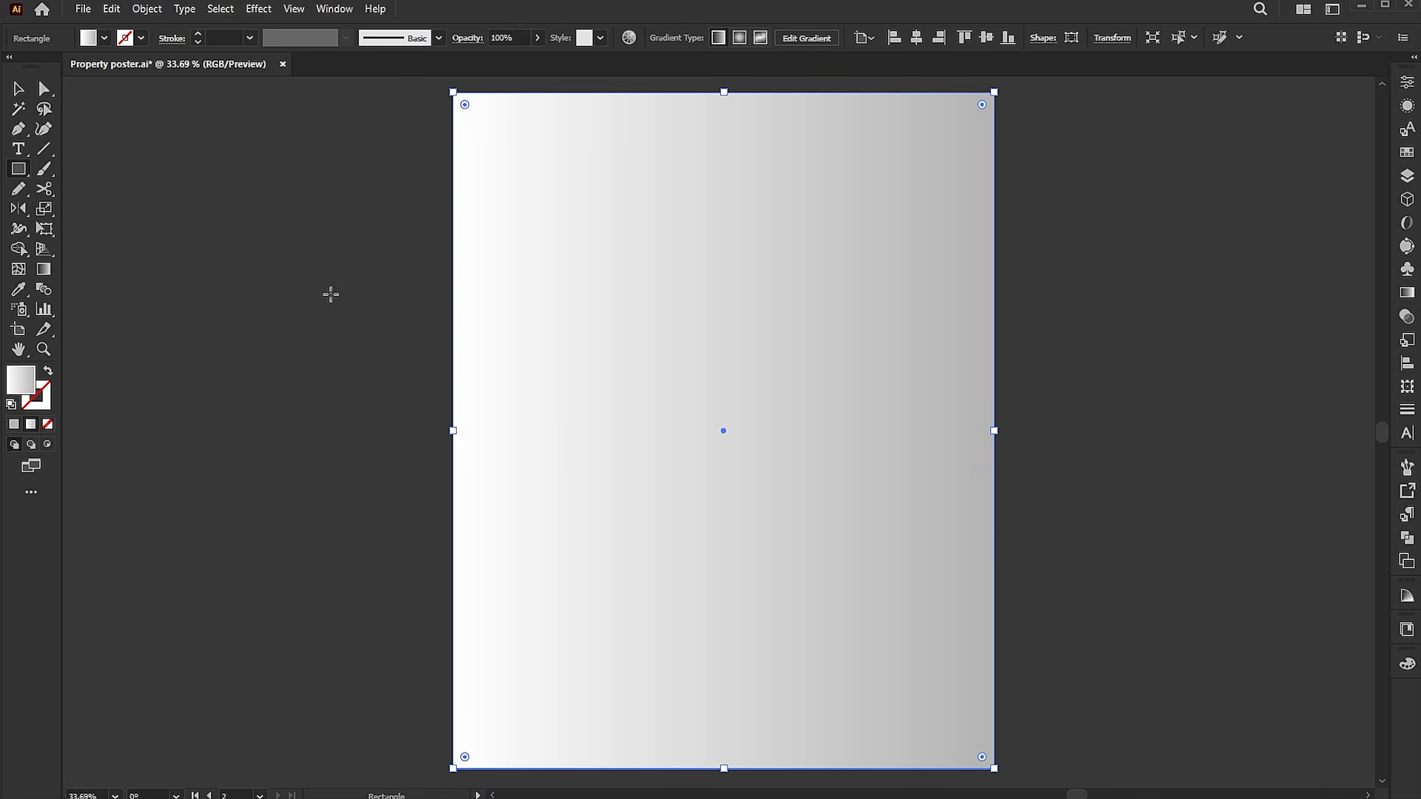
click(52, 269)
drag(755, 612, 770, 200)
key(v)
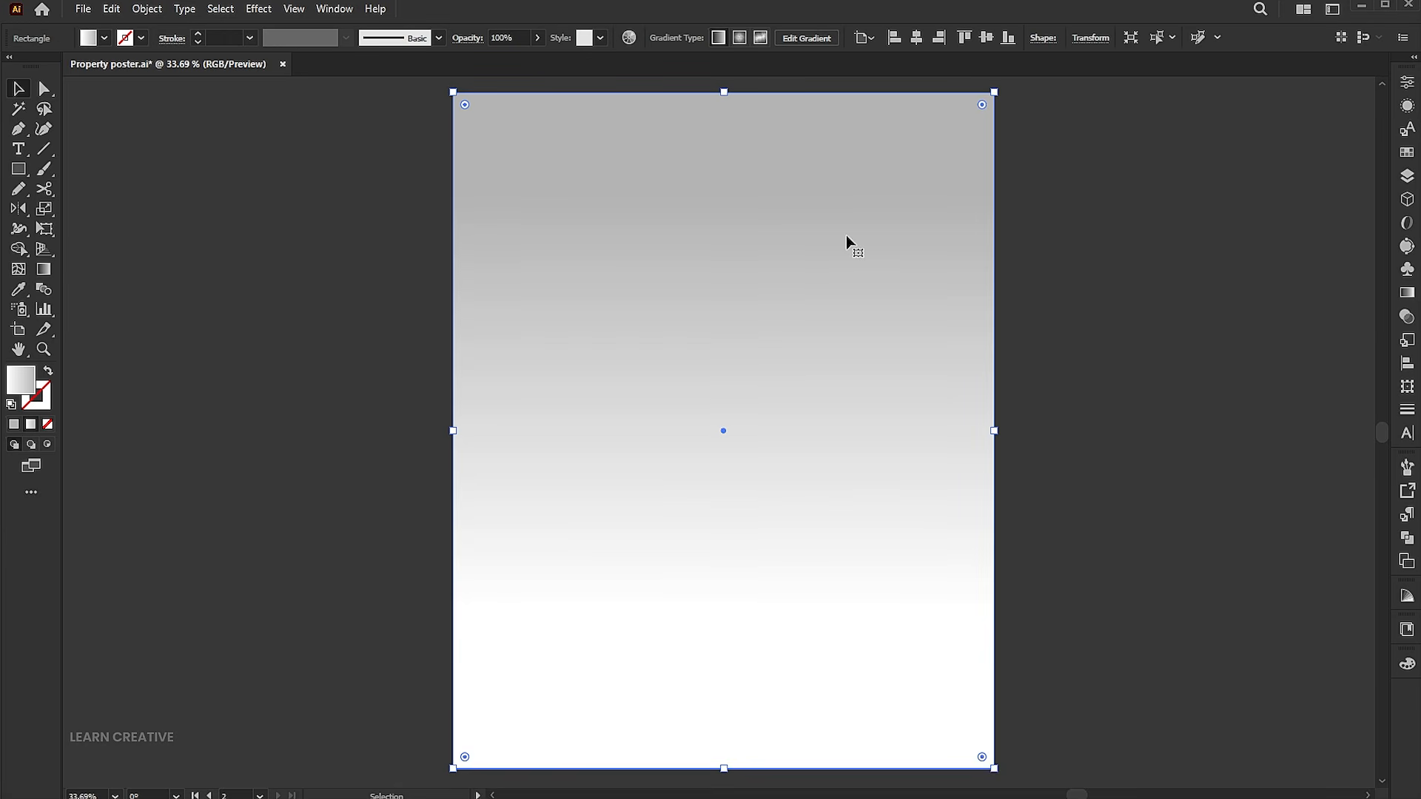
Lock the selected background rectangle.
click(151, 8)
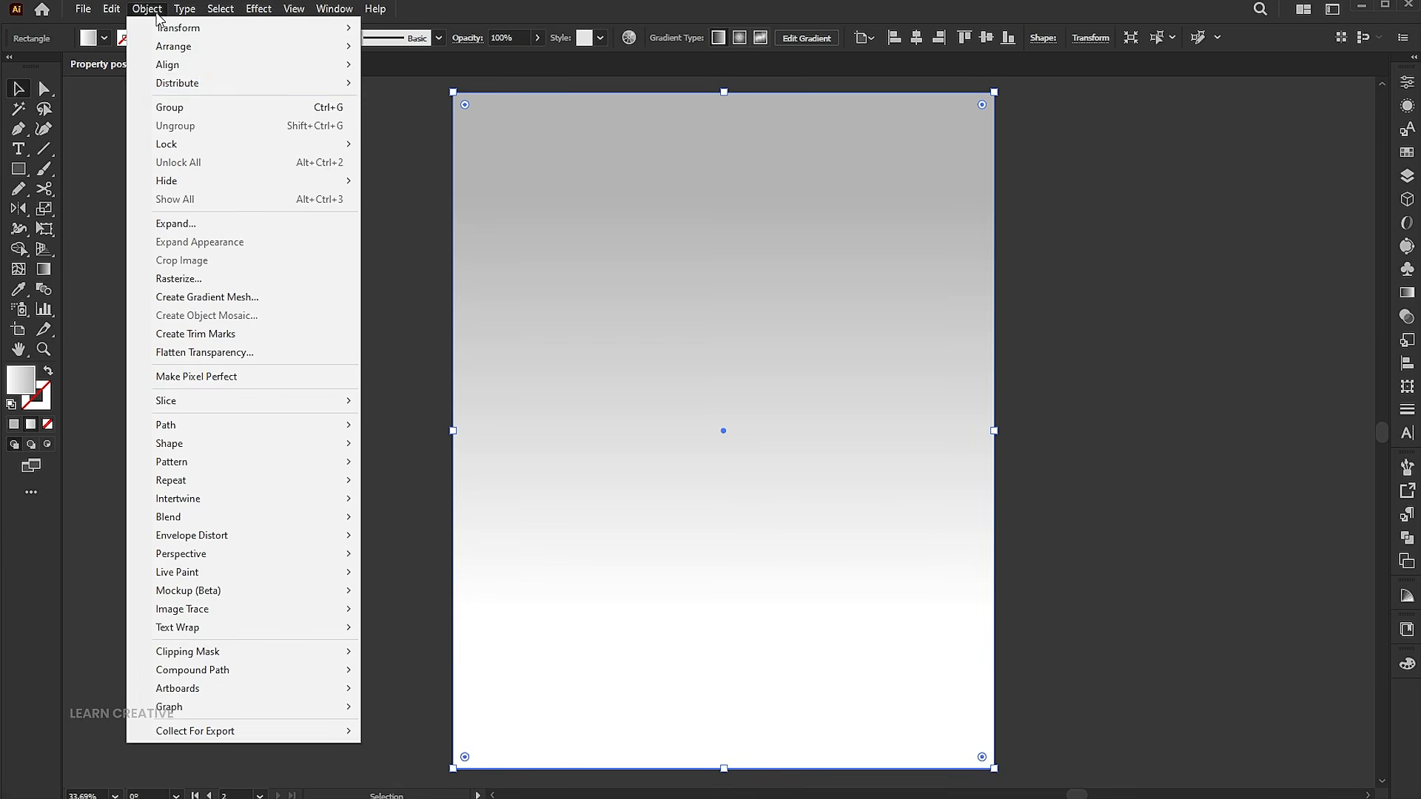
mouse_move(167, 143)
click(396, 144)
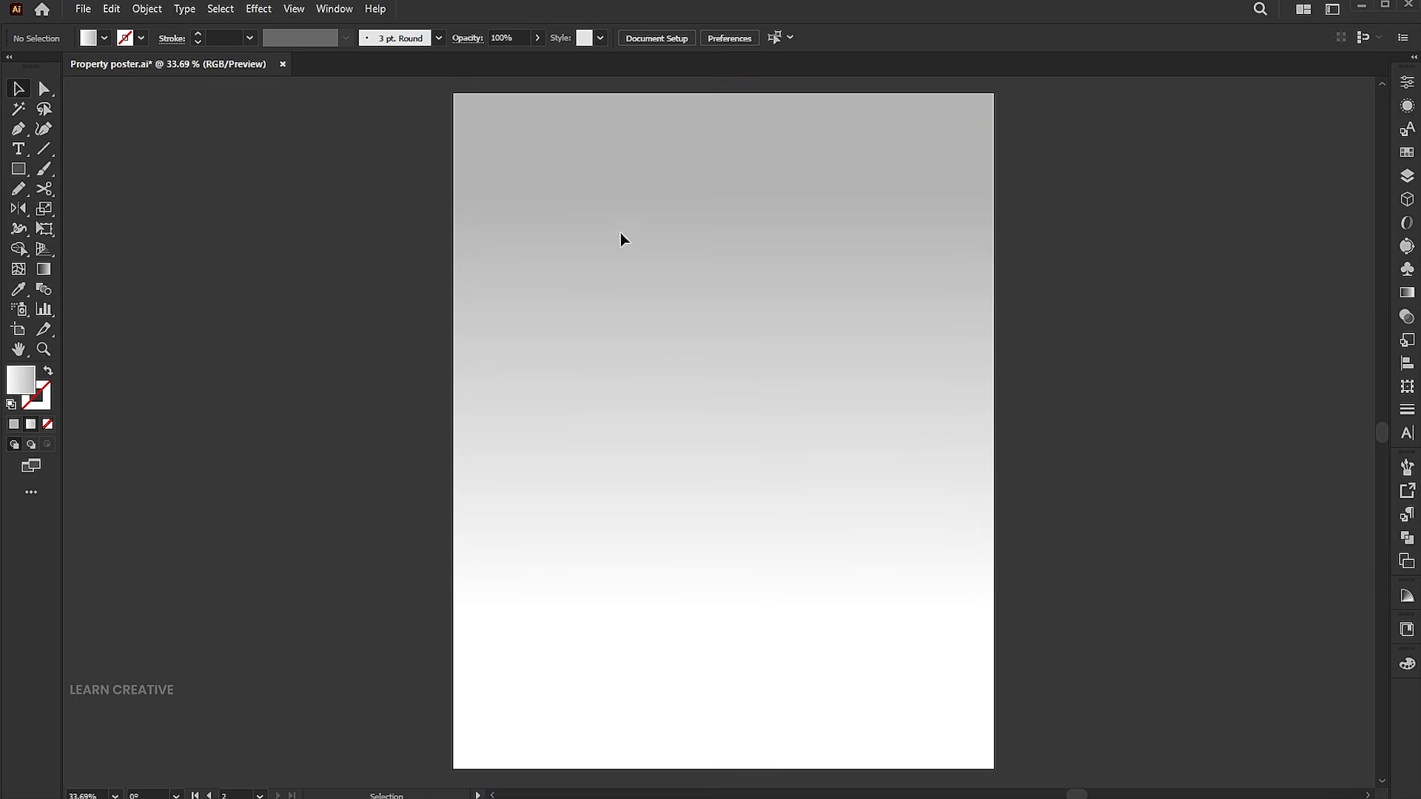
Draw a square about 927 px across near the top of the artboard and fill it with black.
click(23, 170)
drag(492, 151, 956, 615)
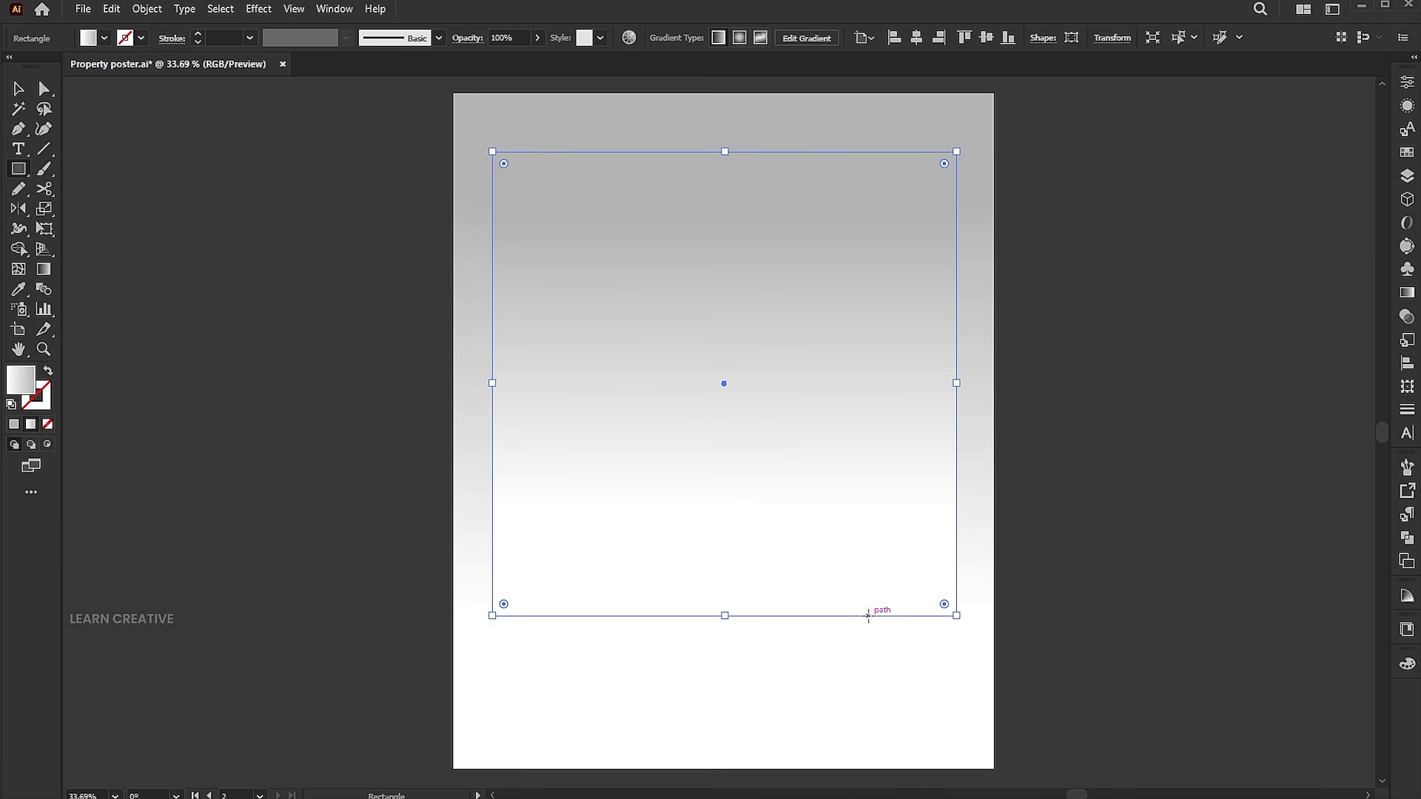
double_click(22, 381)
drag(977, 371, 954, 404)
click(1336, 198)
key(v)
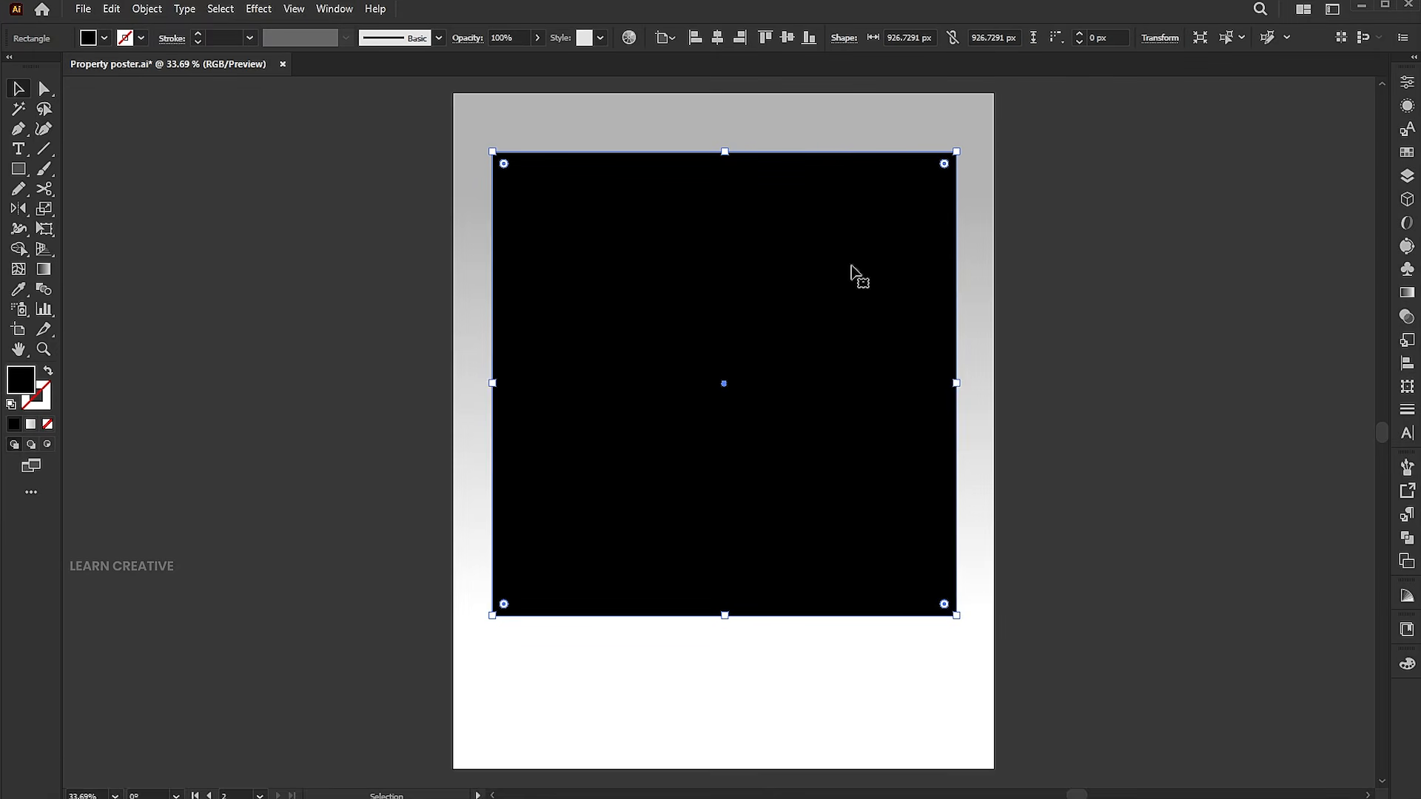
Round the square's top-right and both bottom corners fully, leaving the top-left corner sharp.
click(44, 88)
drag(981, 141, 917, 219)
drag(1062, 560, 438, 669)
drag(944, 604, 628, 305)
key(v)
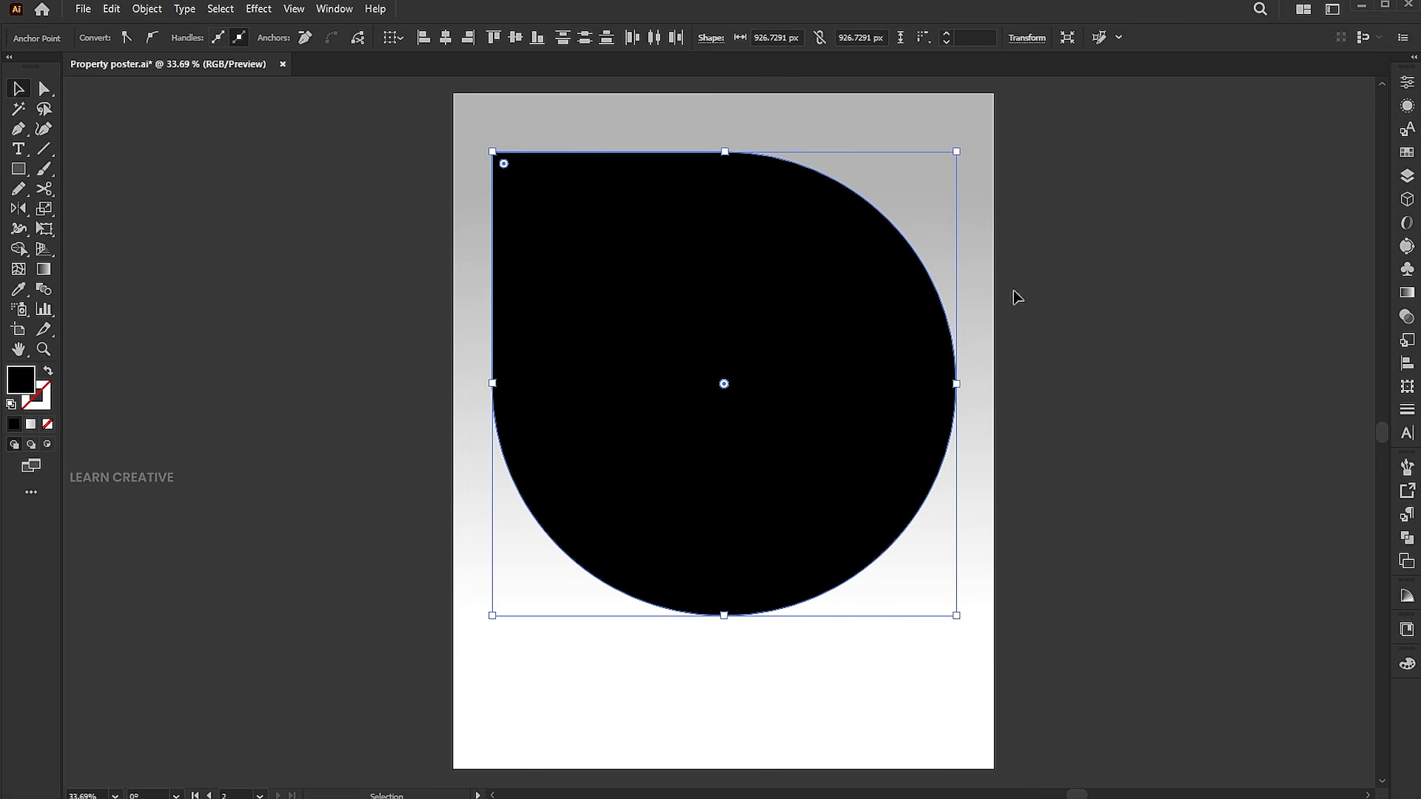
Swap the shape's fill and stroke so it becomes a black outline, and reselect it.
click(47, 374)
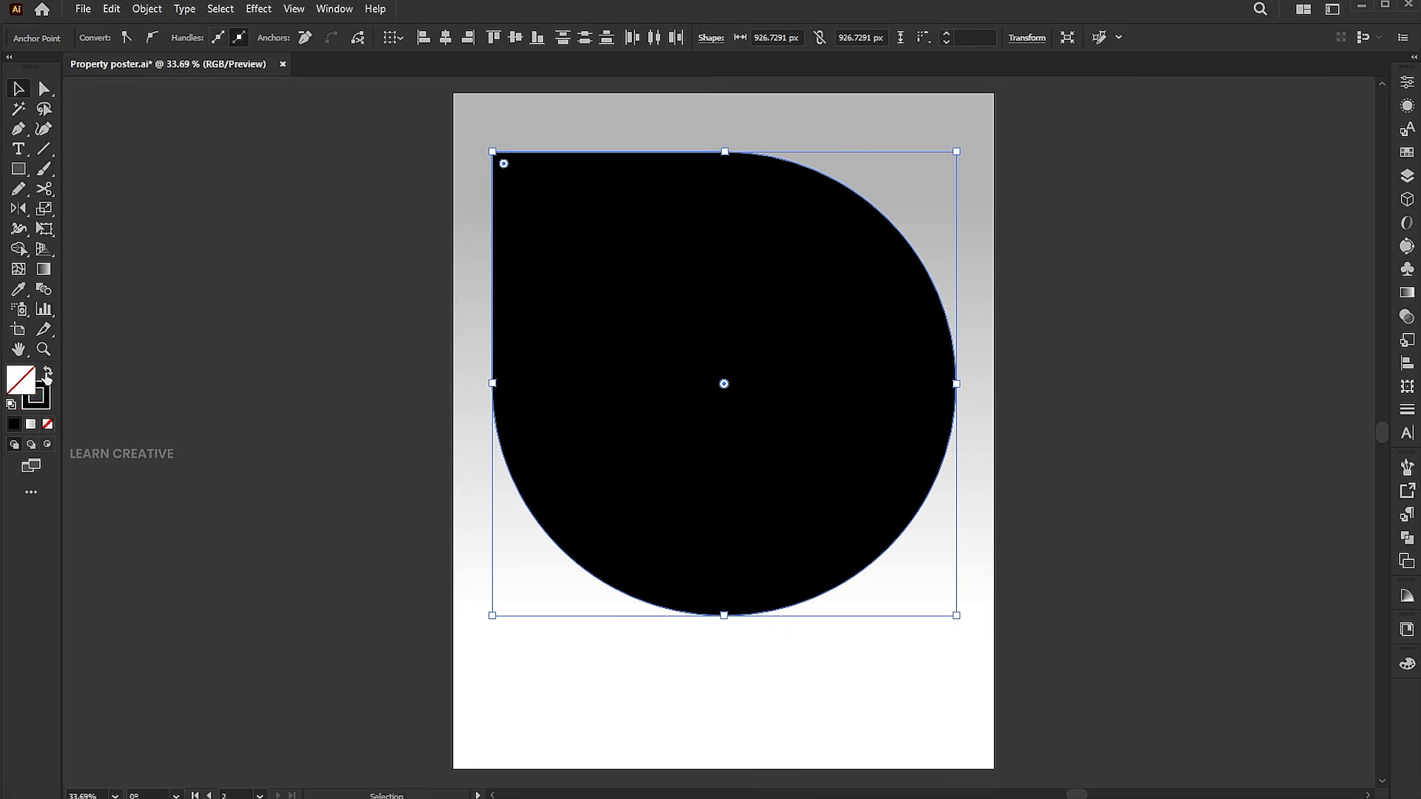
click(479, 213)
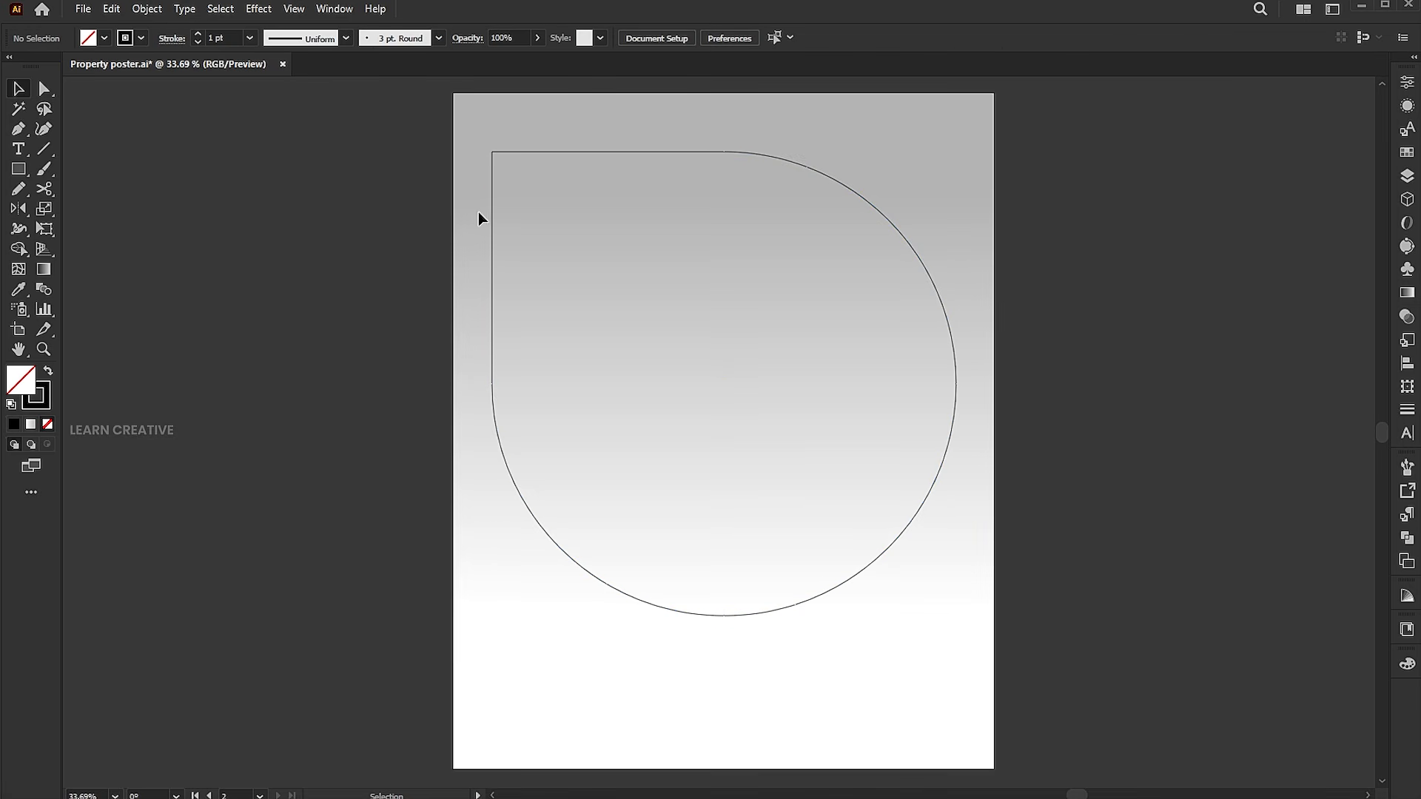
click(493, 215)
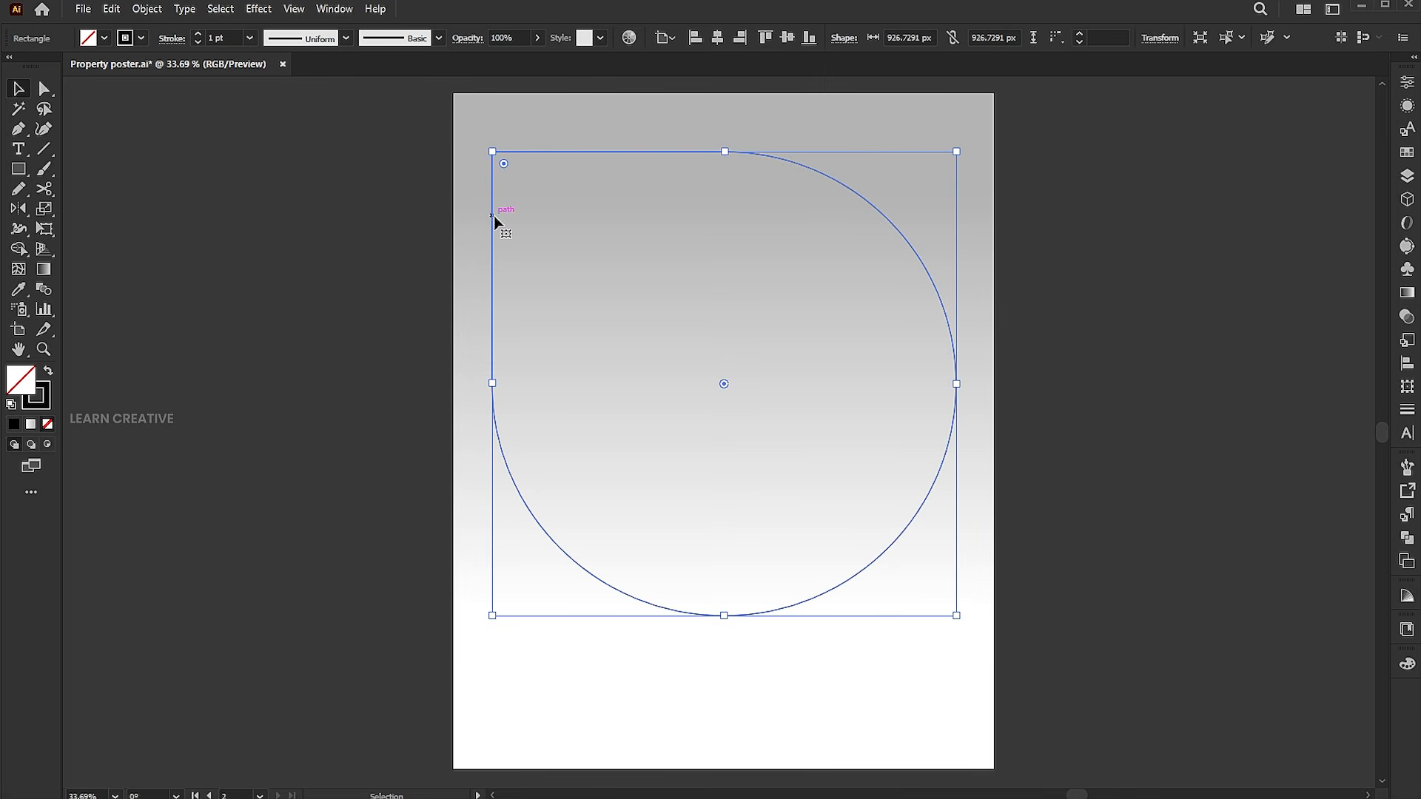
Align the shape's stroke to the inside and set its weight to 150 pt.
click(177, 41)
click(75, 125)
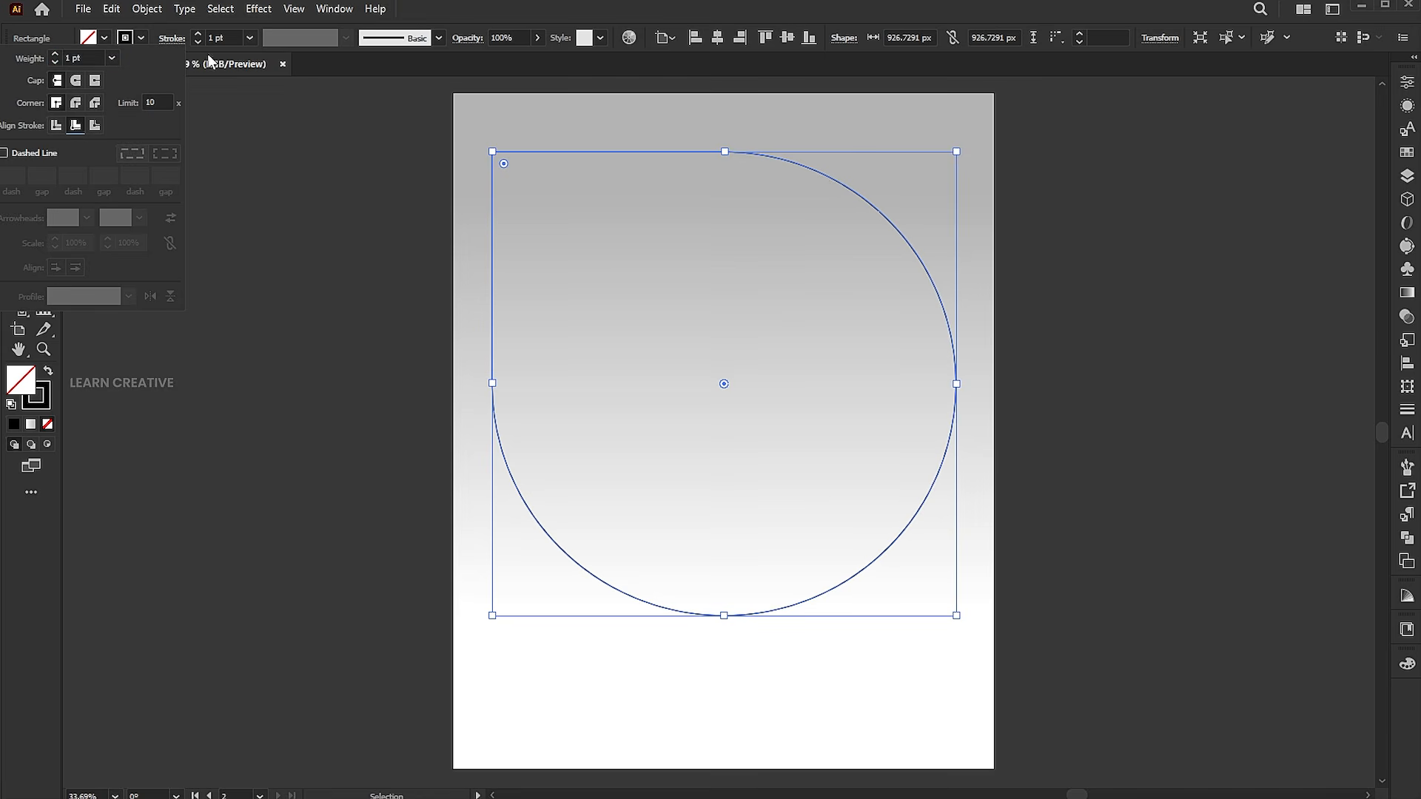
click(225, 39)
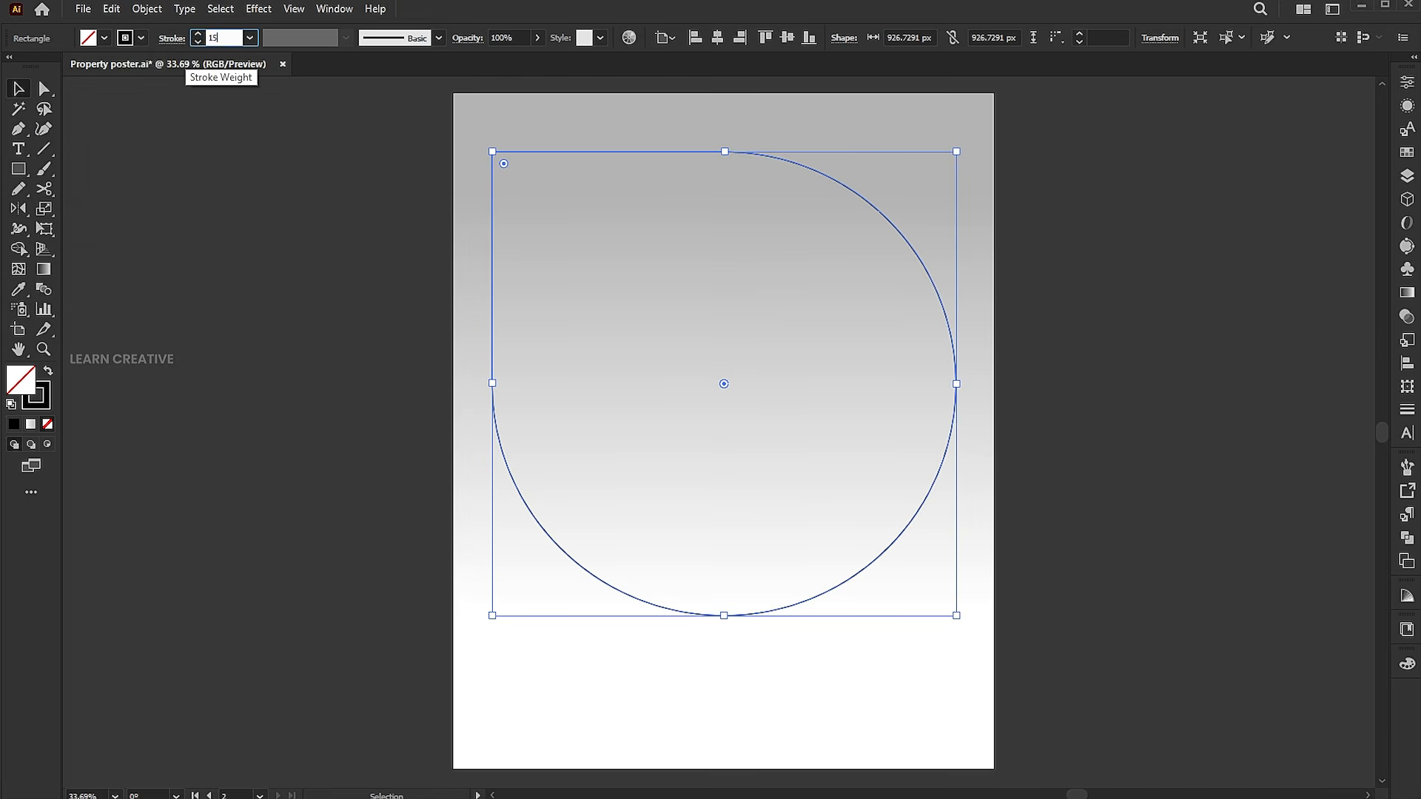
text(150)
key(Return)
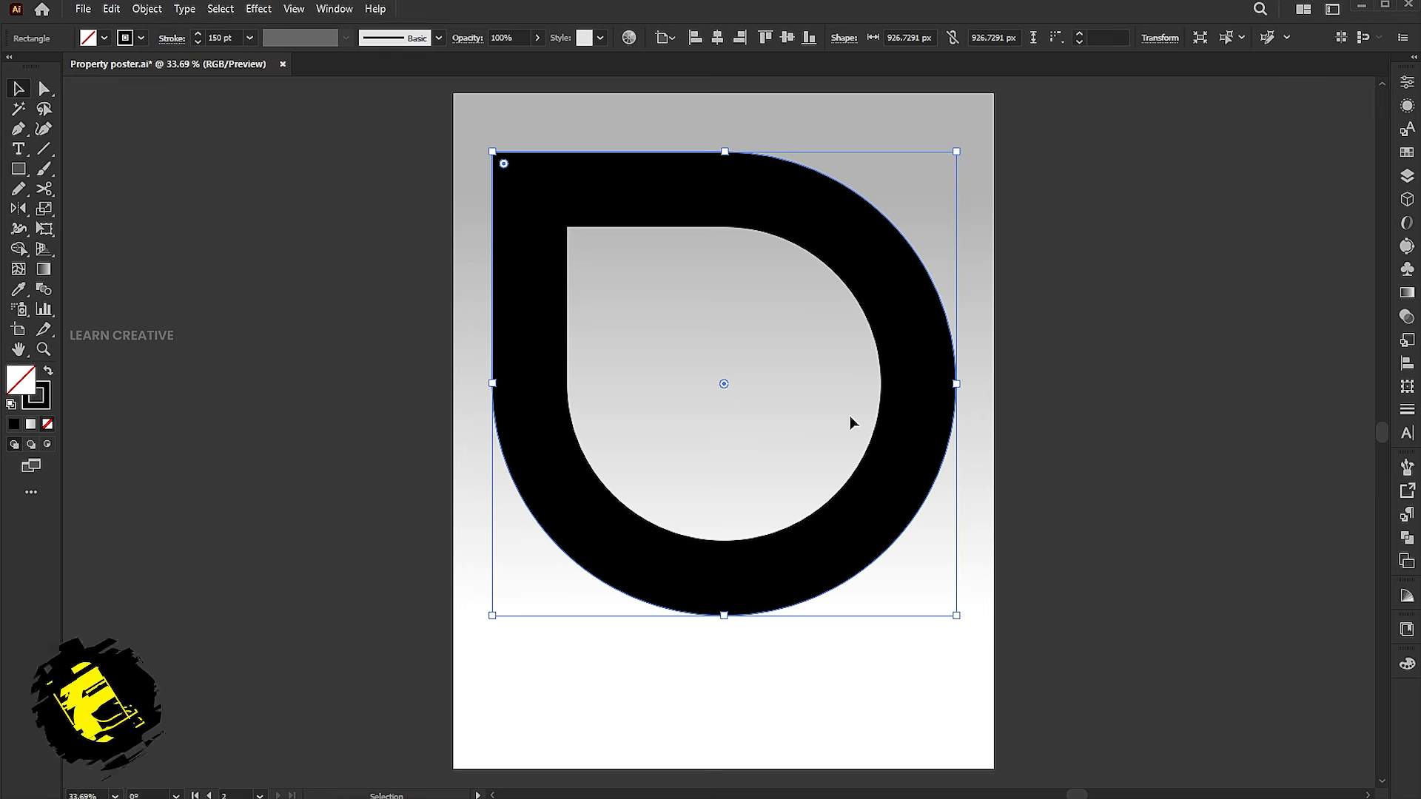
Enlarge the shape to about 946 px square and set its stroke weight to 160 pt.
click(717, 38)
drag(954, 384, 961, 384)
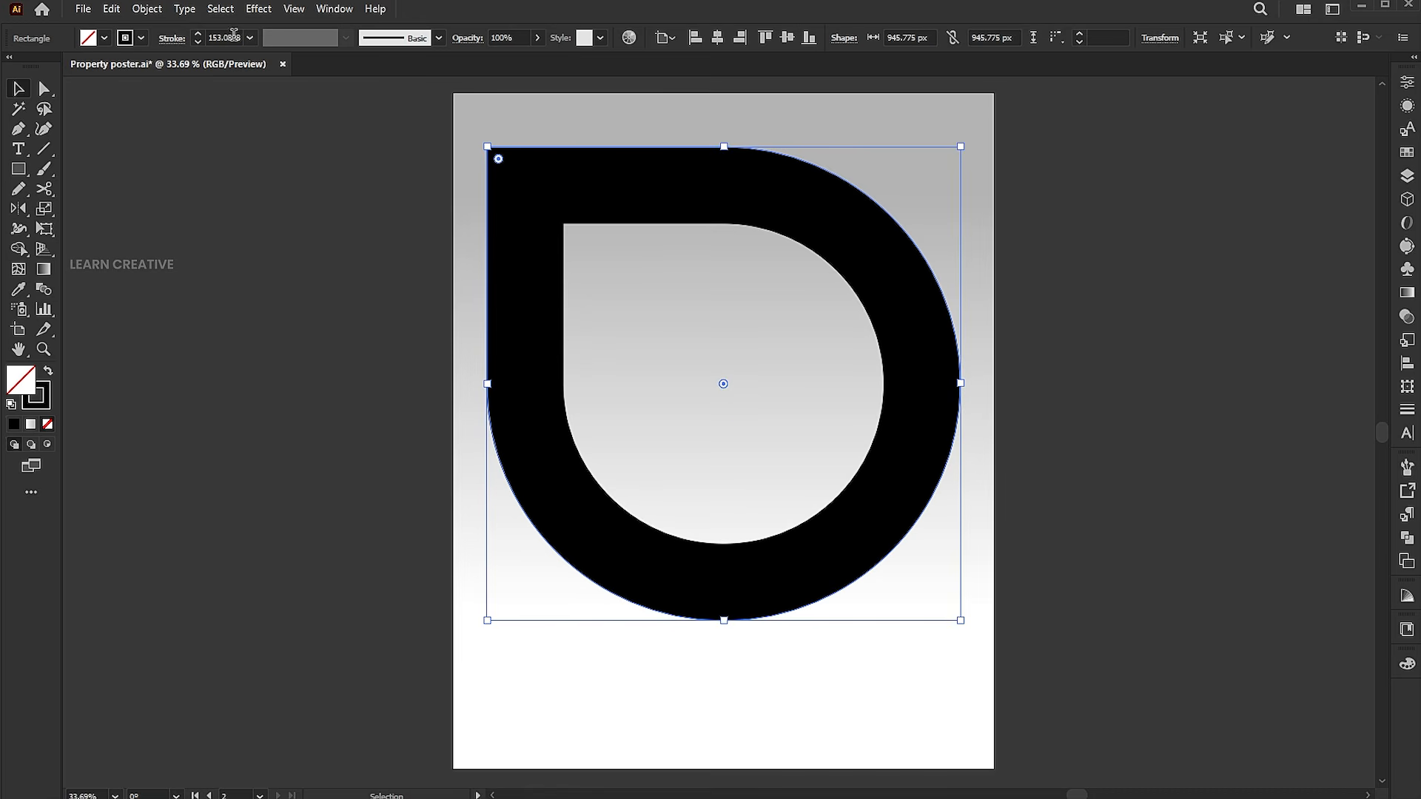
click(222, 37)
text(160)
key(Return)
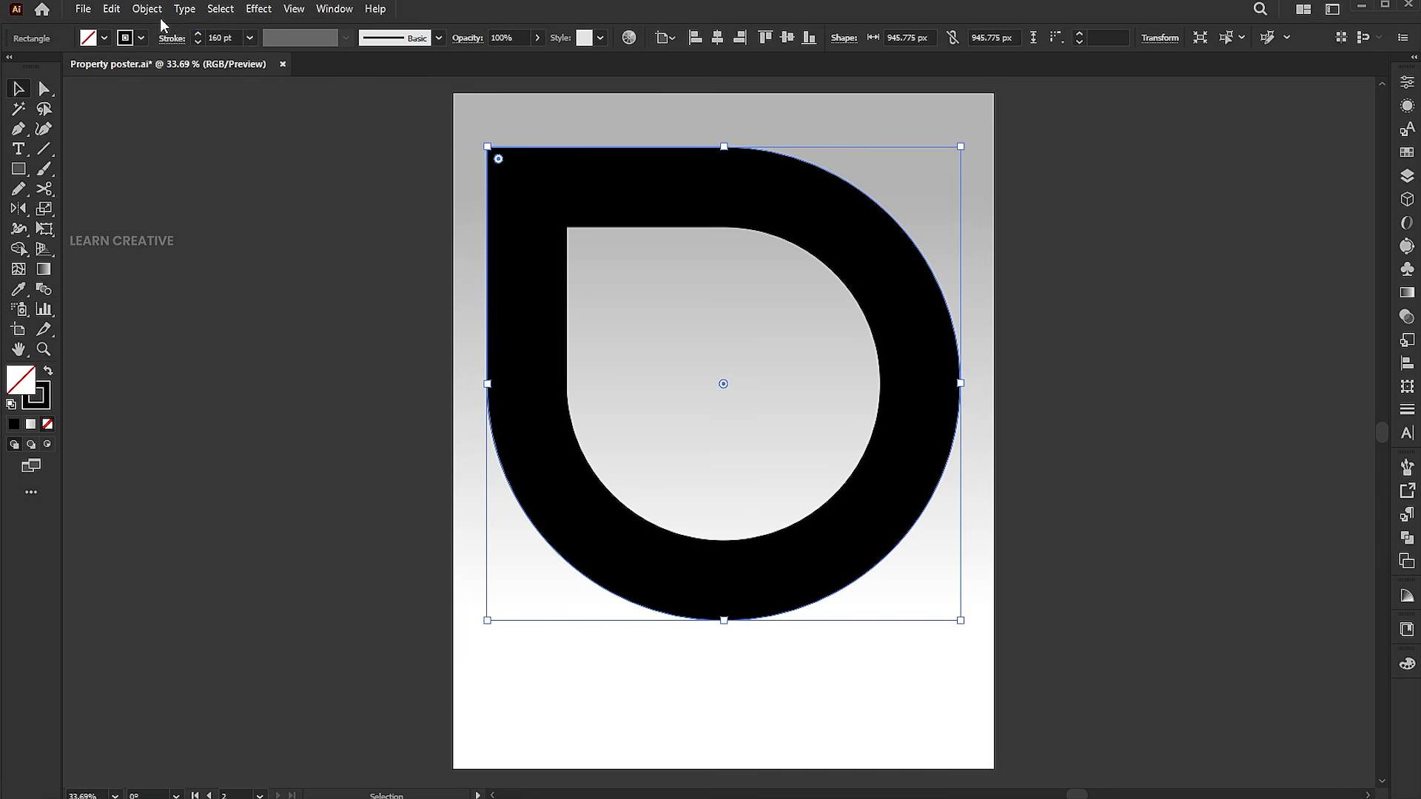
Expand the shape's appearance into a filled compound path and deselect it.
click(148, 11)
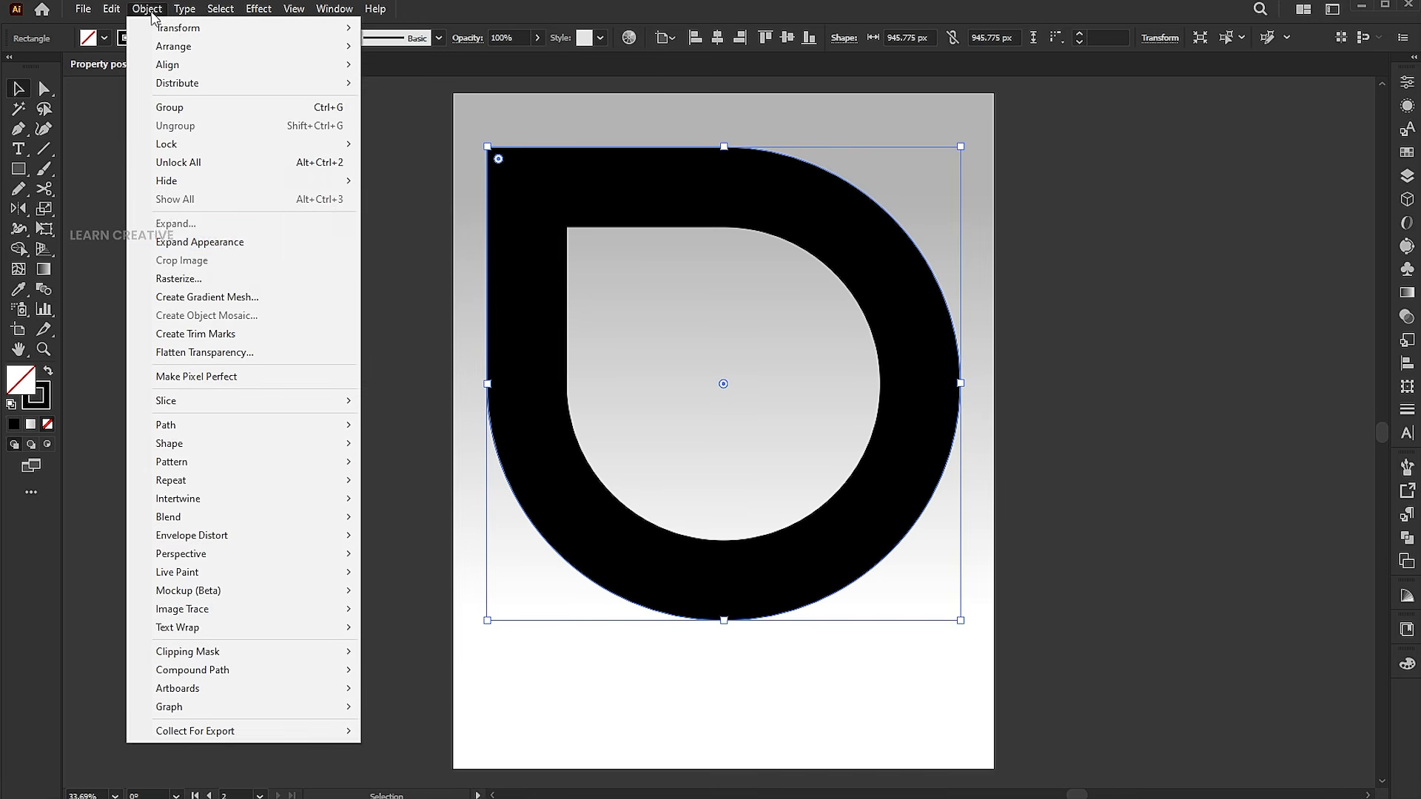
click(177, 243)
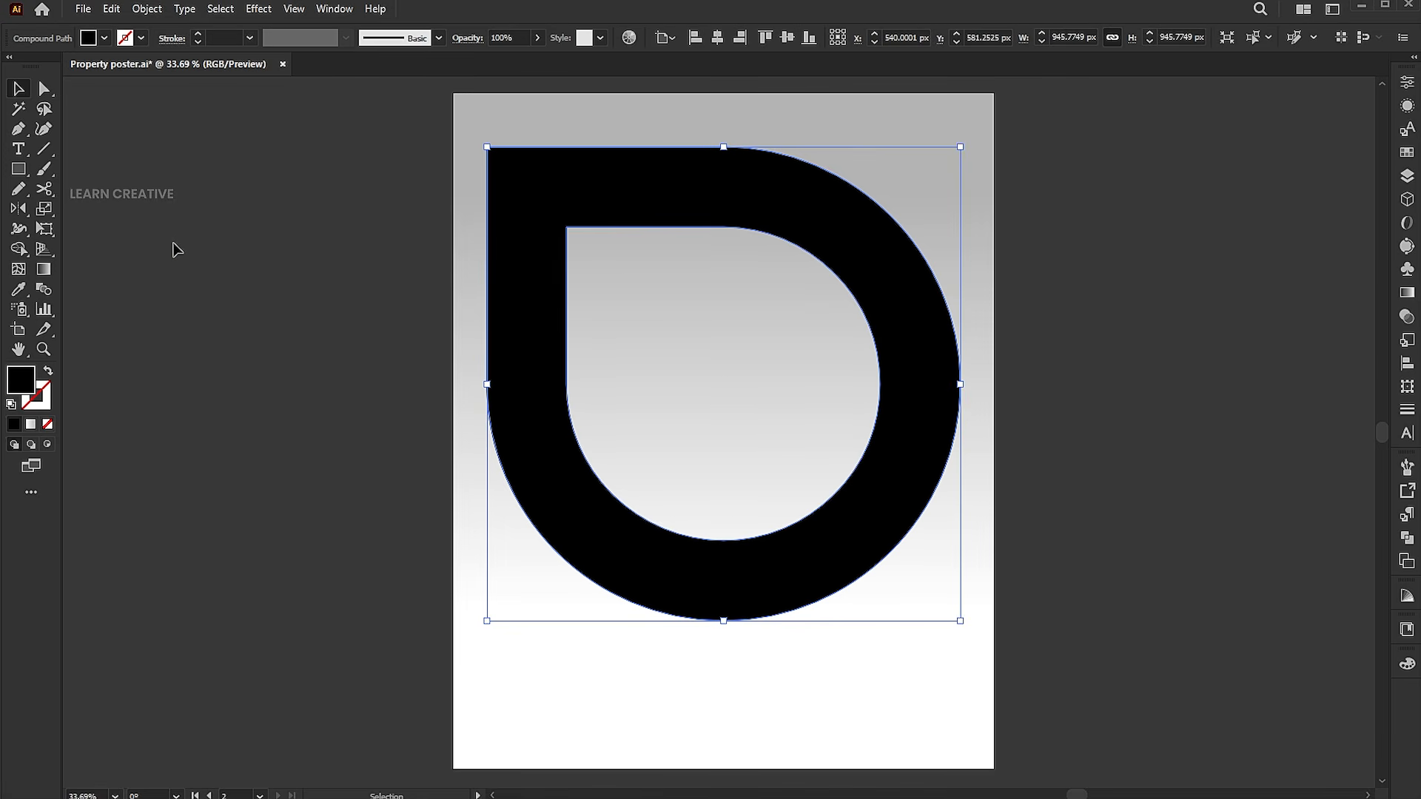
click(174, 245)
Place the image 5695.jpg onto the artboard and scale it to about 1675 px wide.
click(82, 9)
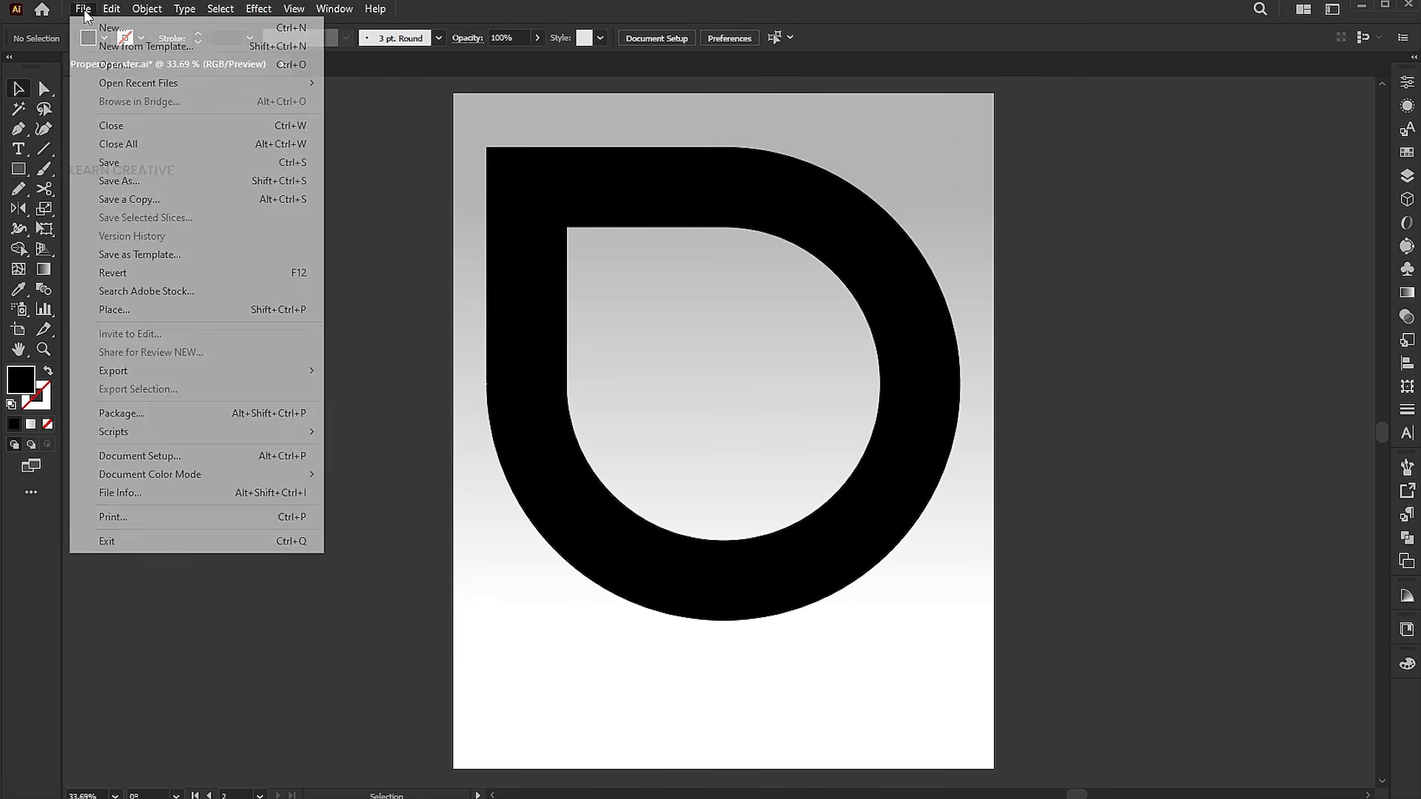
click(122, 309)
click(194, 111)
click(650, 749)
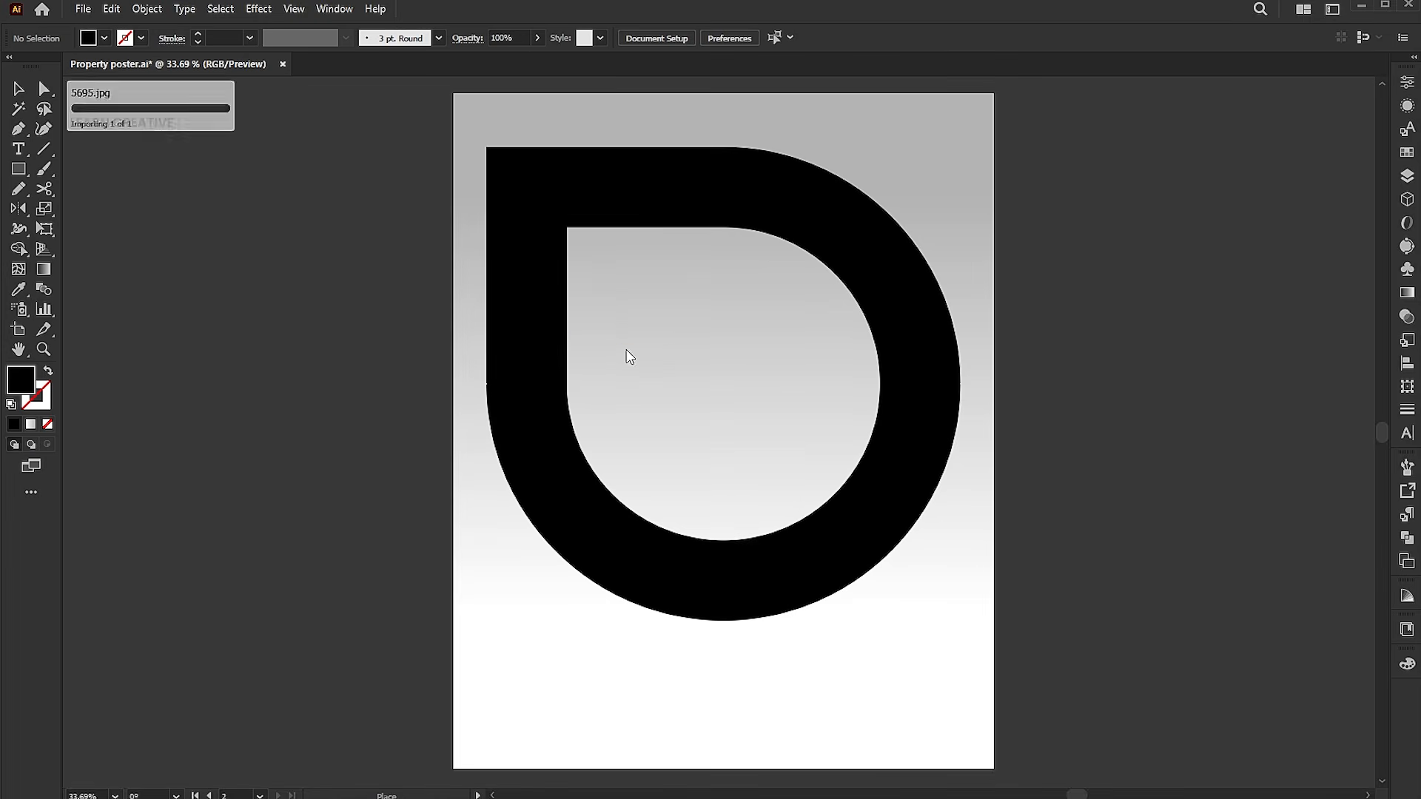
drag(814, 443, 988, 544)
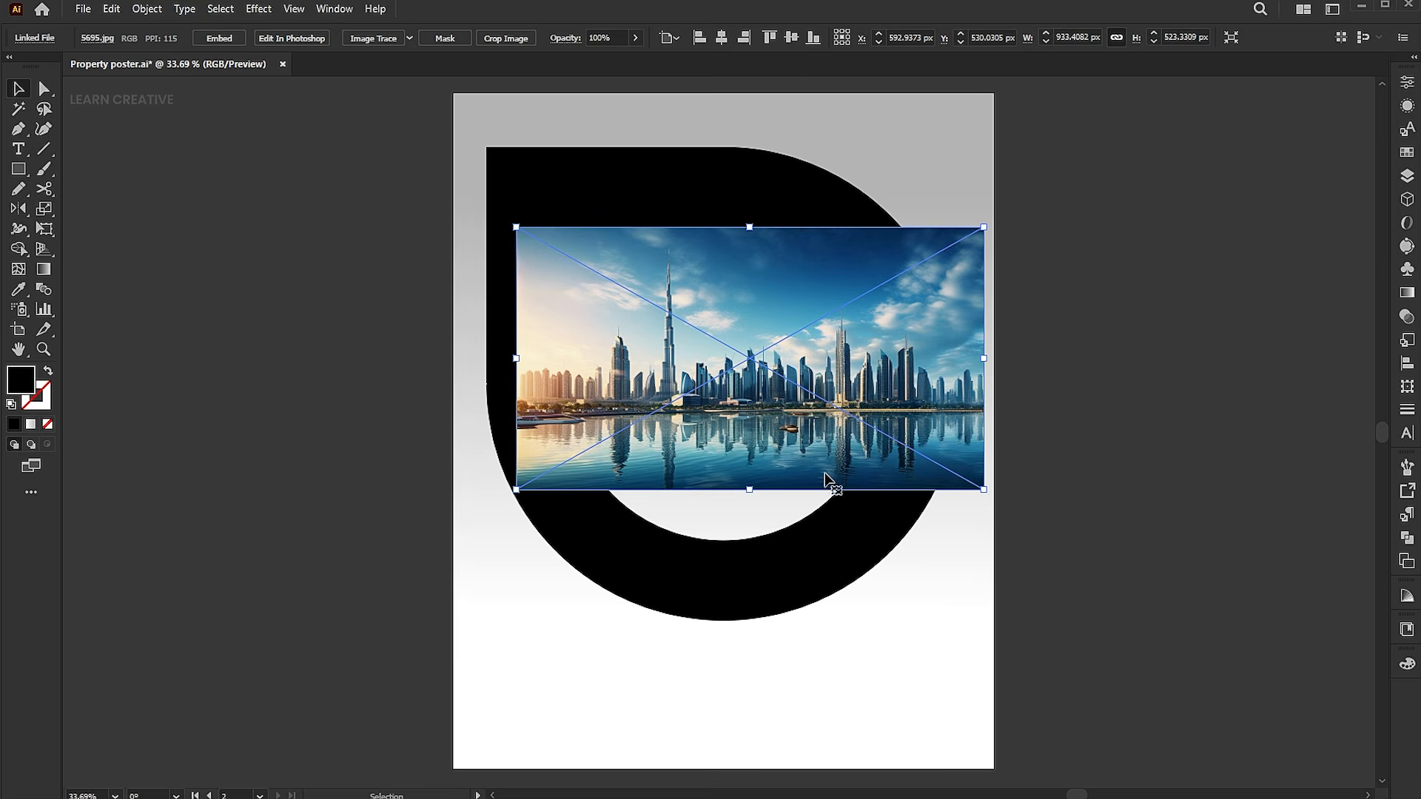
drag(758, 491, 769, 593)
Send the image backward behind the D-shaped path.
right_click(616, 221)
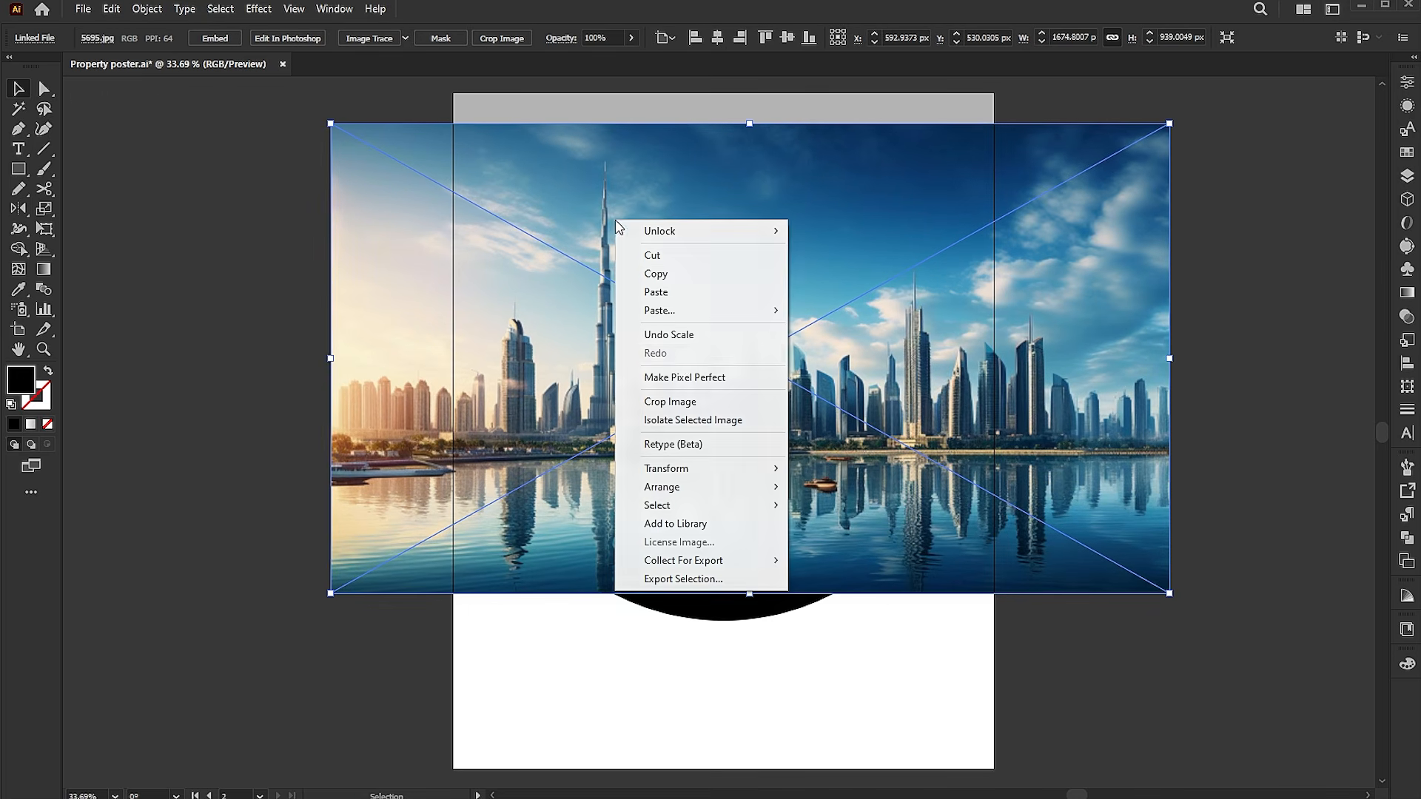
mouse_move(692, 491)
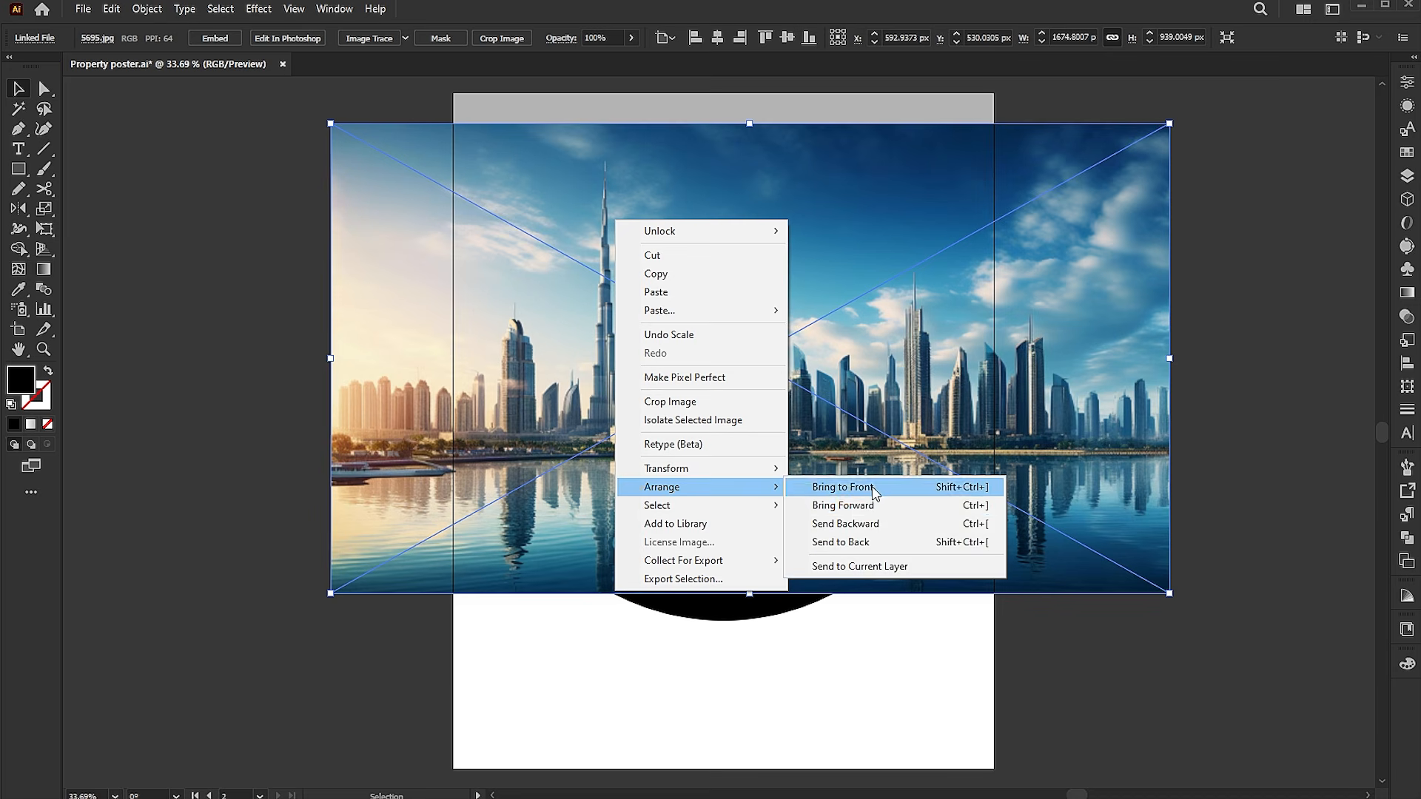
click(858, 527)
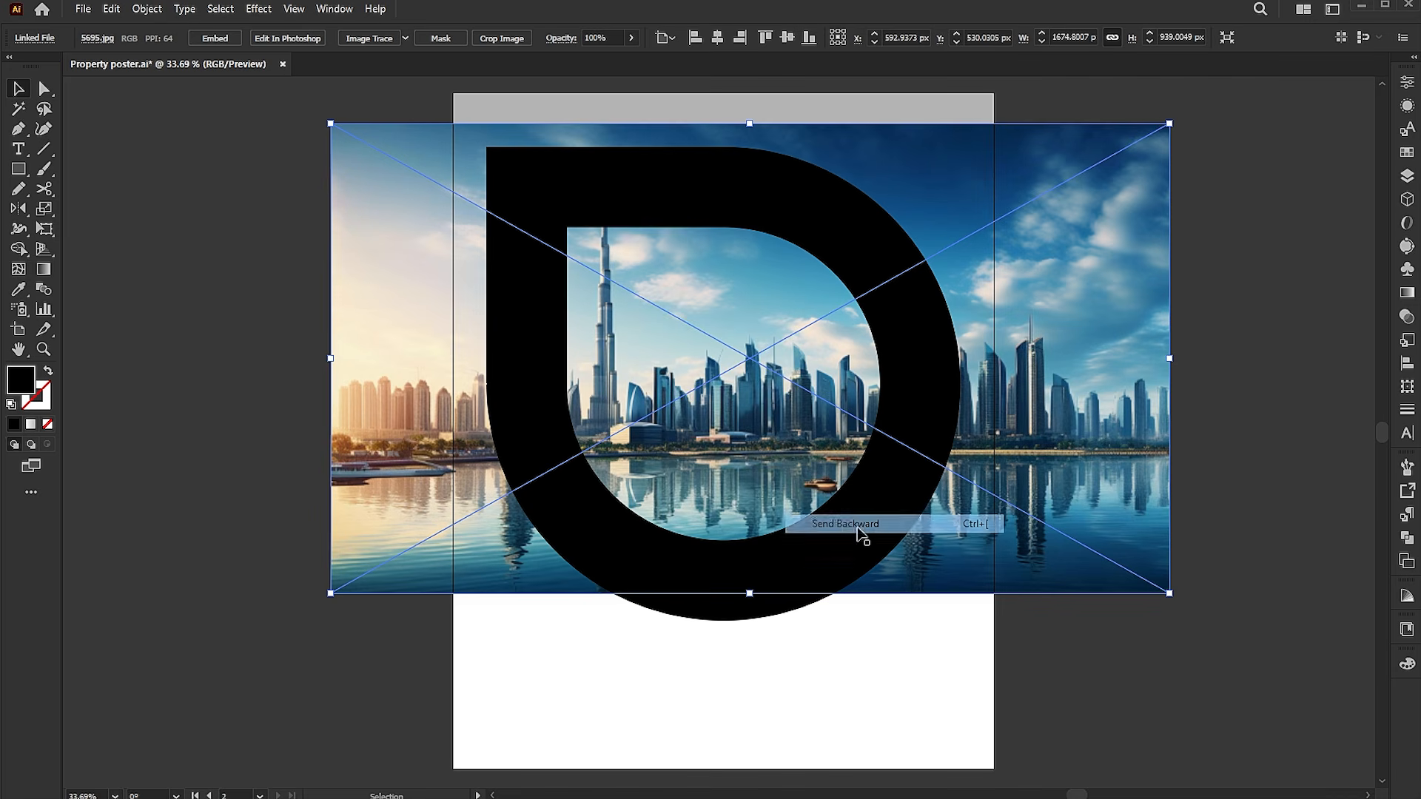
Make a clipping mask of the image using the D-shaped path, then deselect.
shift+click(743, 197)
right_click(703, 189)
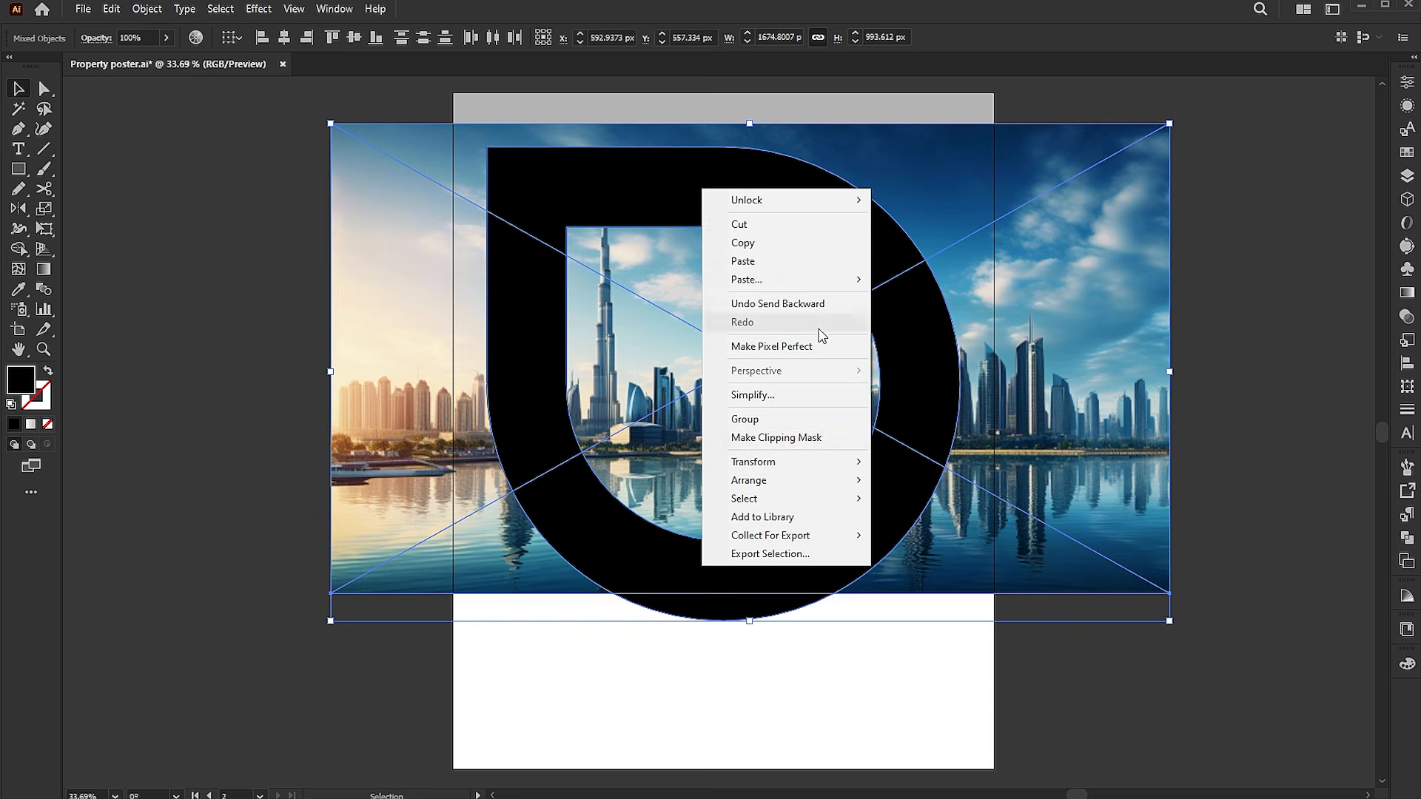
click(808, 442)
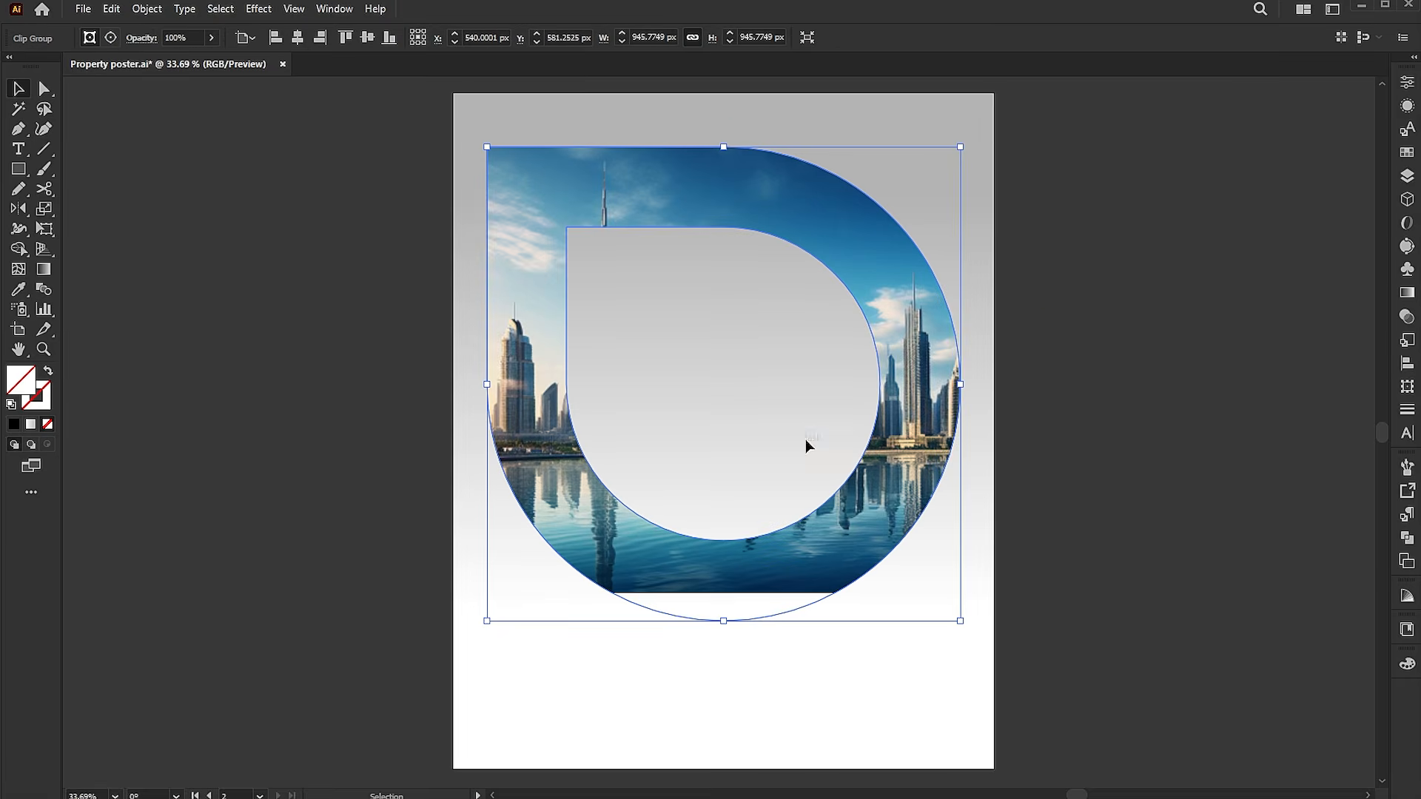
click(1048, 293)
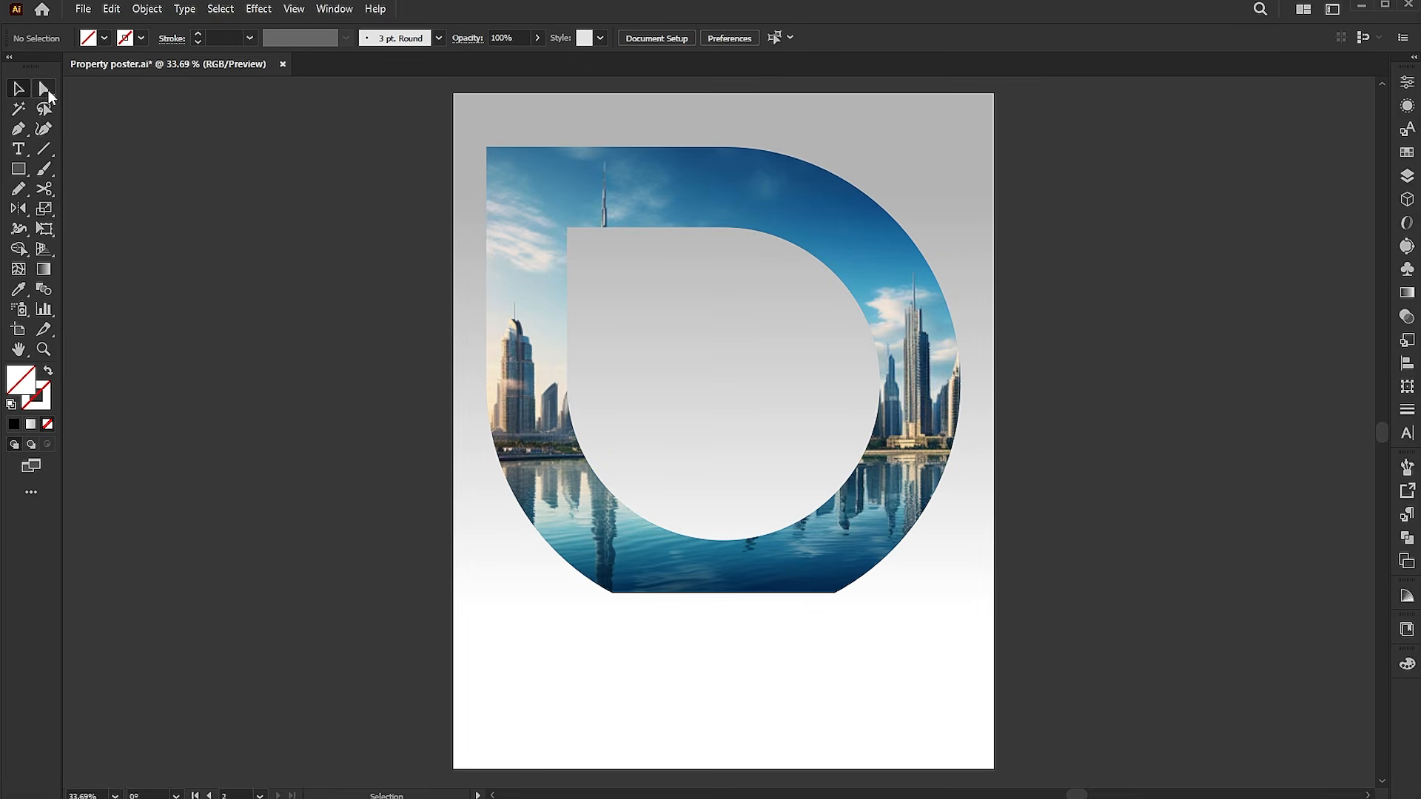
Reposition the image inside the mask and enlarge it to about 1925 px wide.
drag(660, 199, 592, 225)
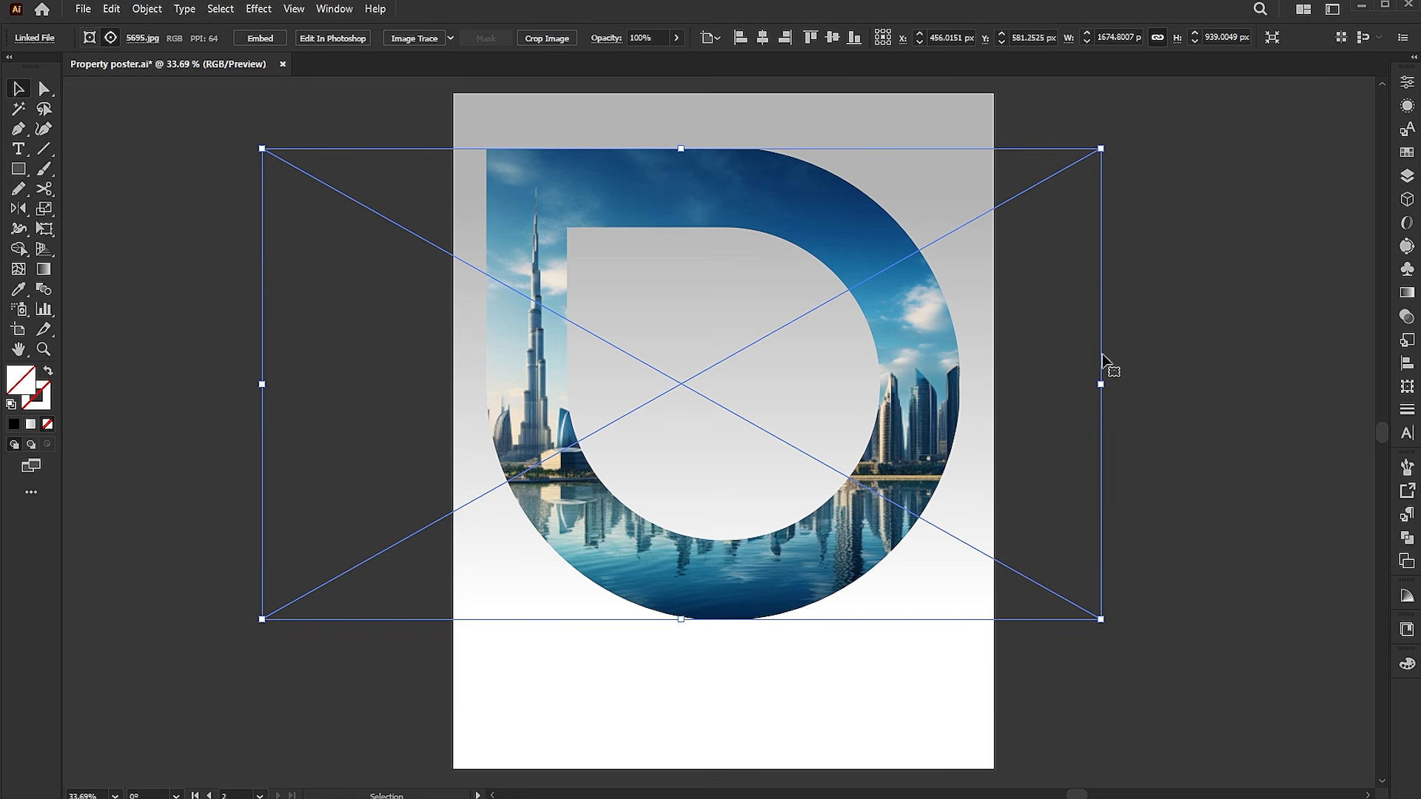
drag(1101, 148, 1164, 113)
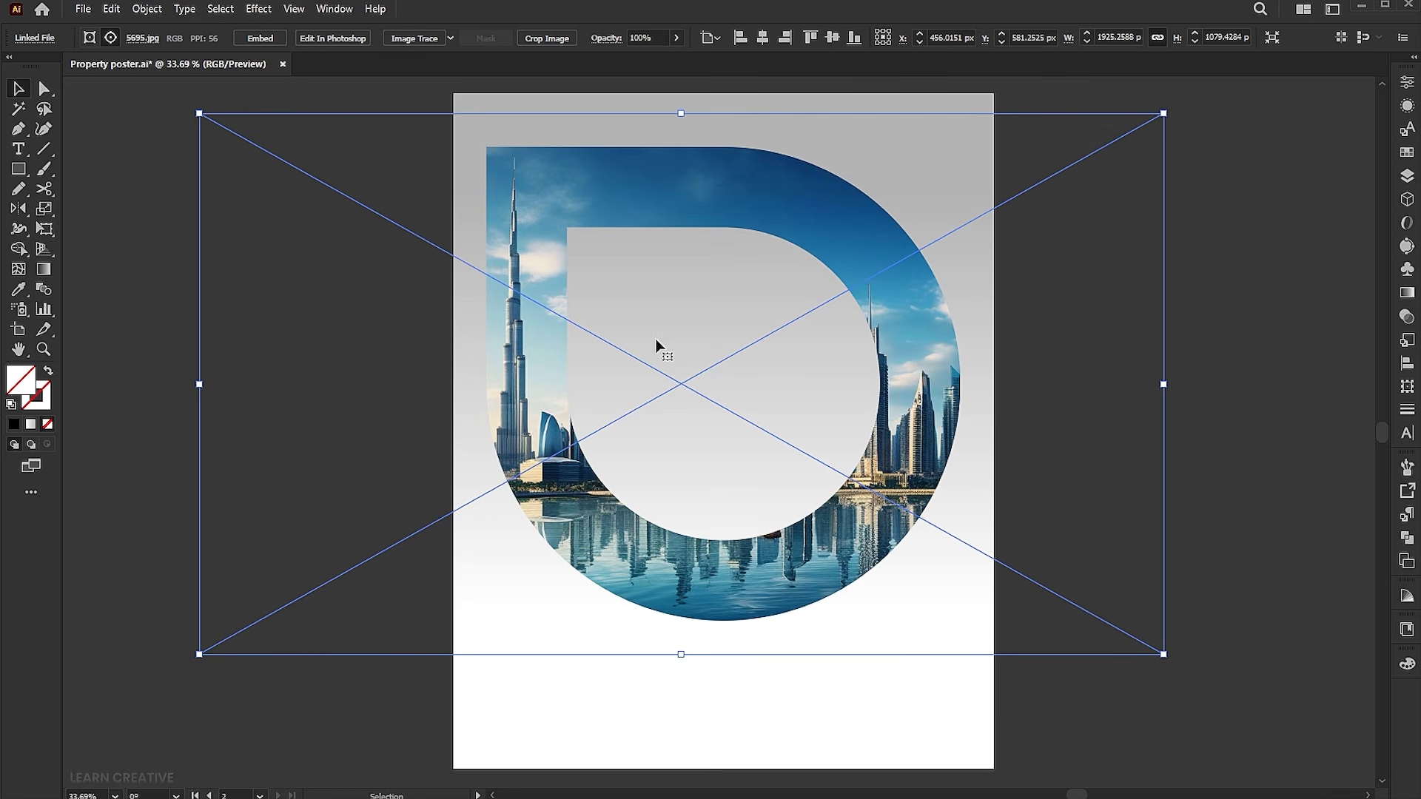
key(a)
drag(530, 349, 540, 348)
key(v)
Embed the clipped image and convert it to grayscale.
double_click(536, 246)
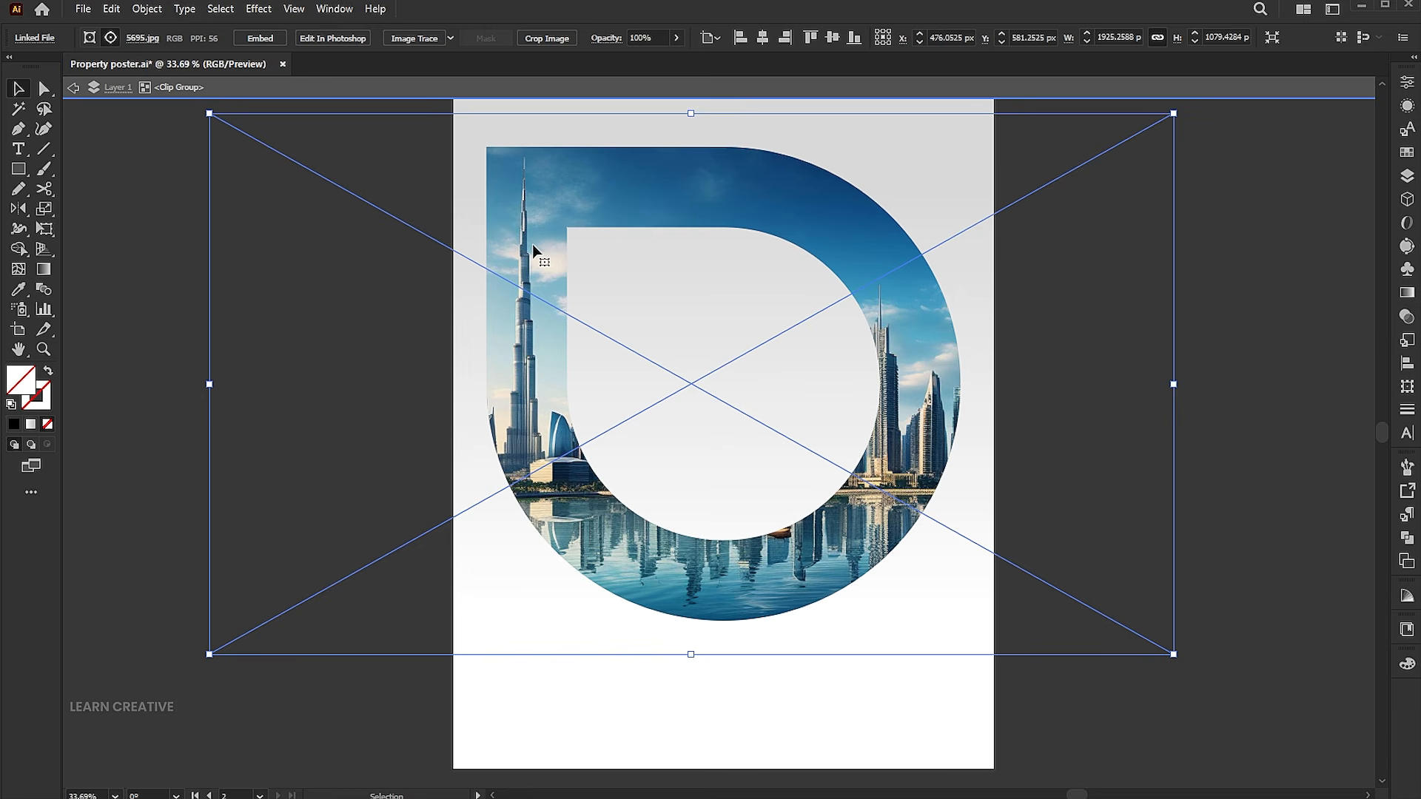
click(262, 39)
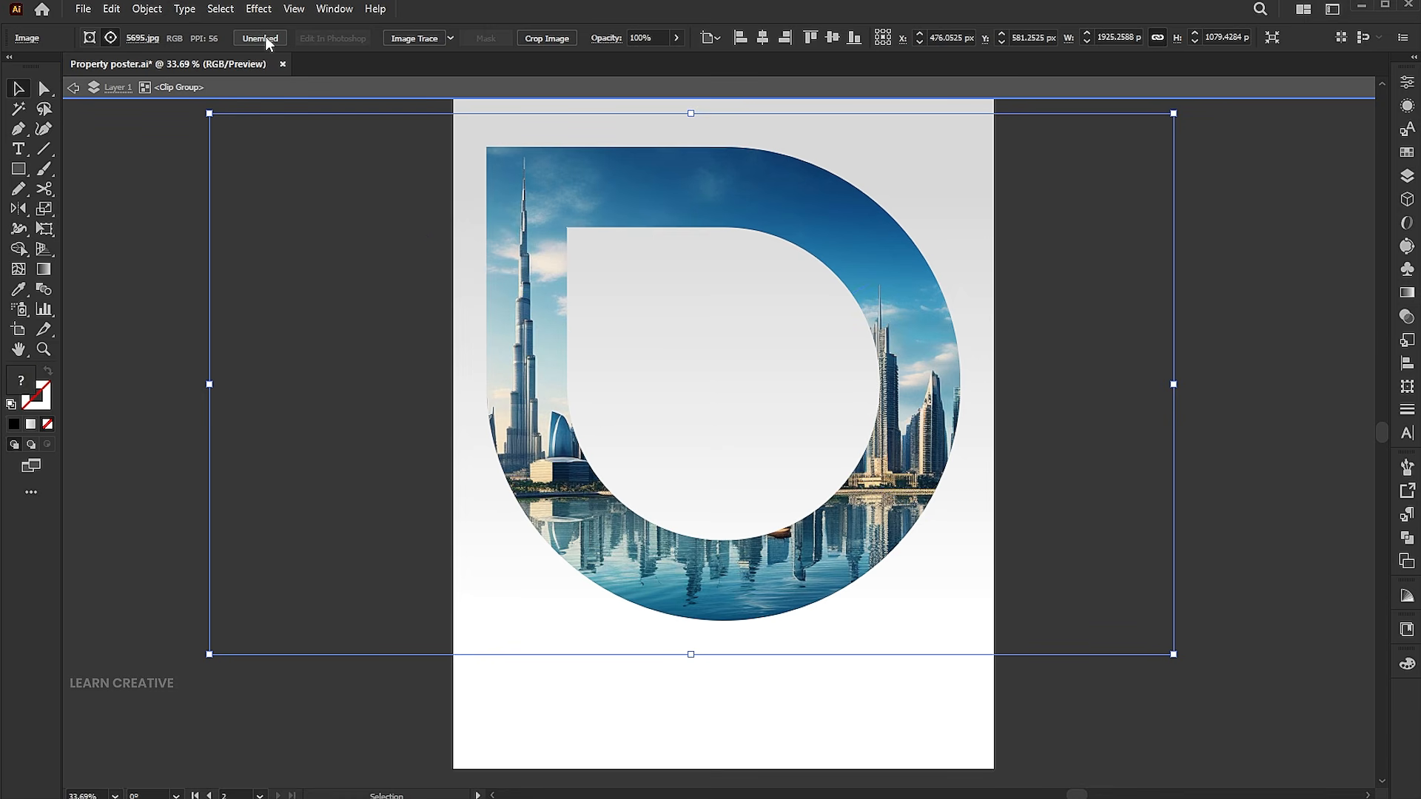
click(111, 9)
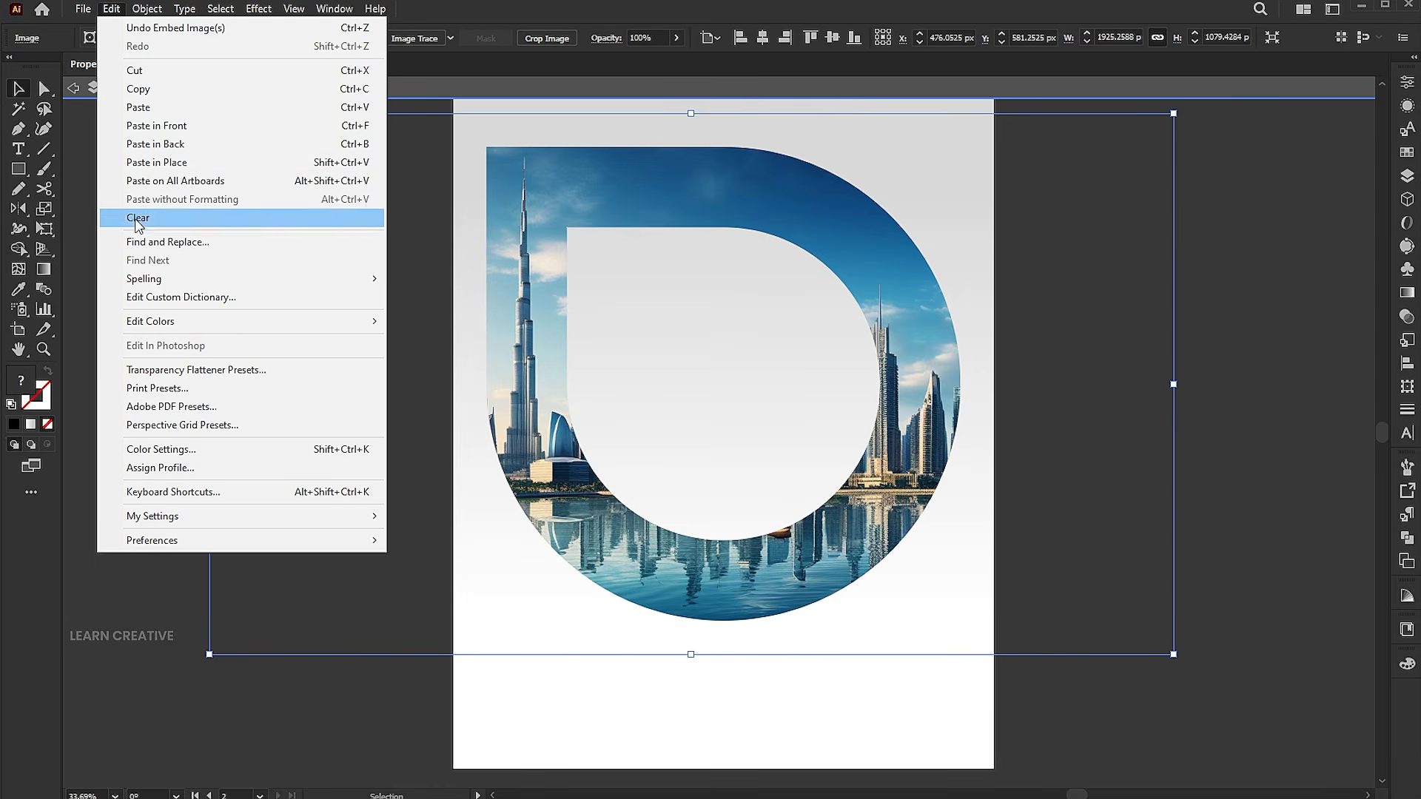
mouse_move(148, 321)
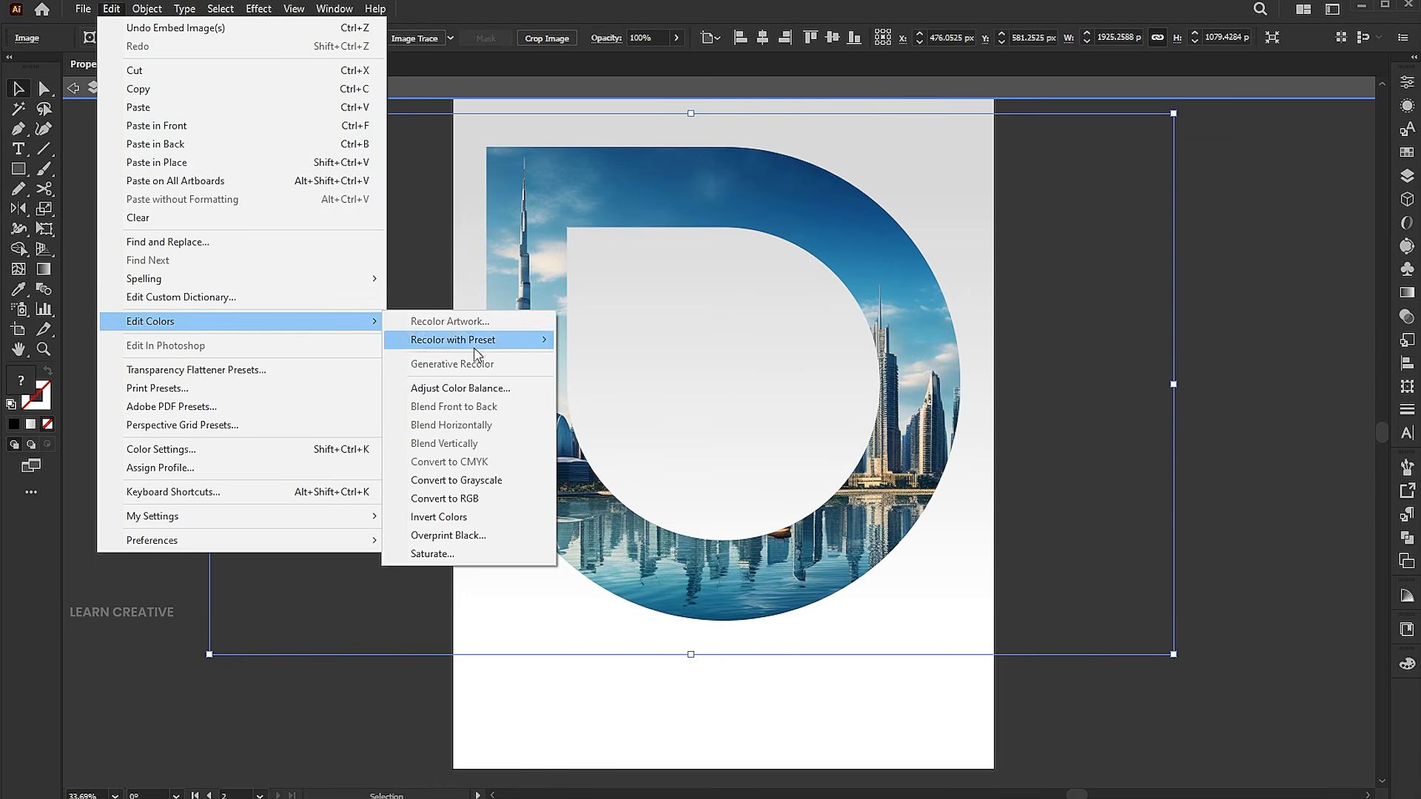
click(474, 482)
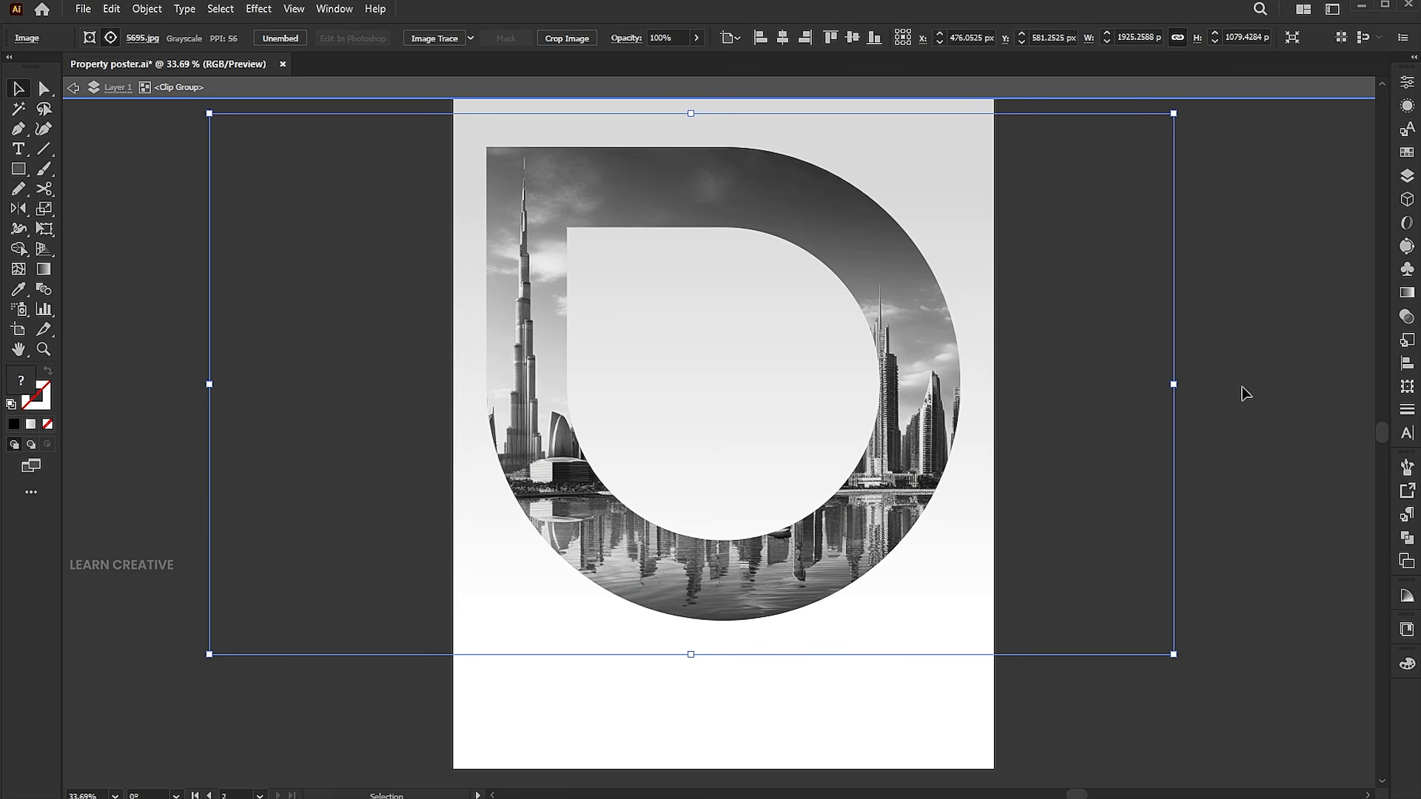
Draw a rectangle about 1020 by 1008 px over the D shape within the clip group.
click(18, 168)
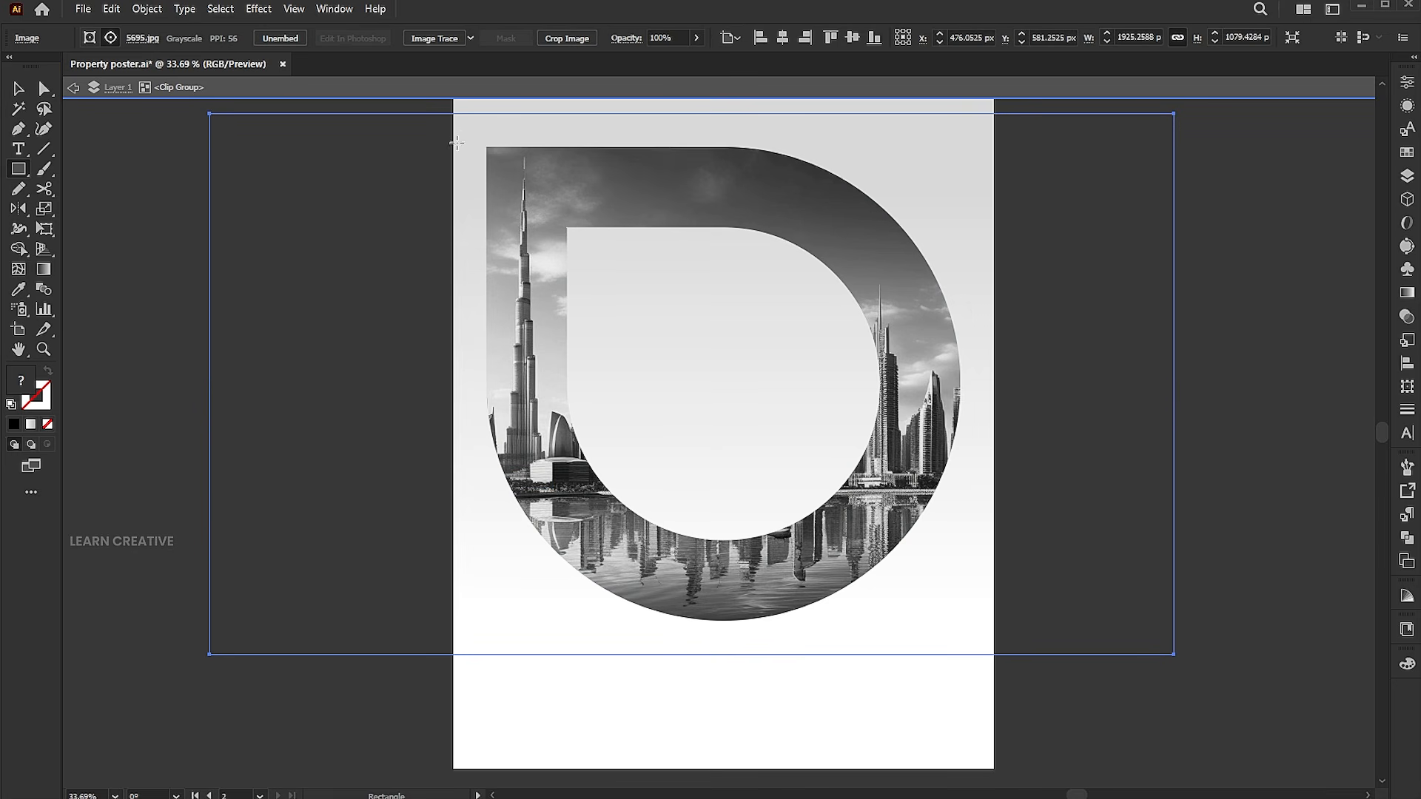
drag(465, 129, 975, 634)
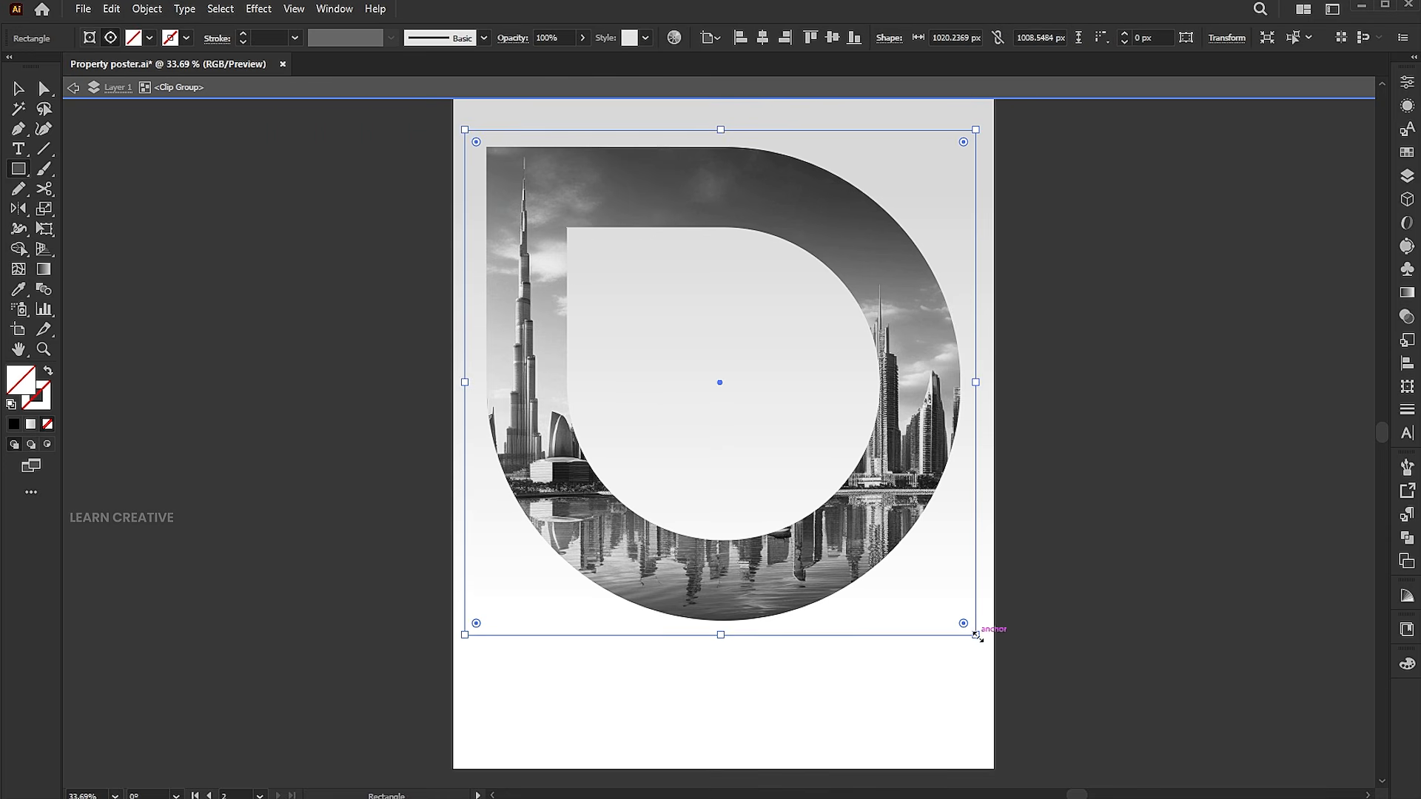
Apply a gradient fill to the rectangle and set both gradient stops to black.
click(31, 444)
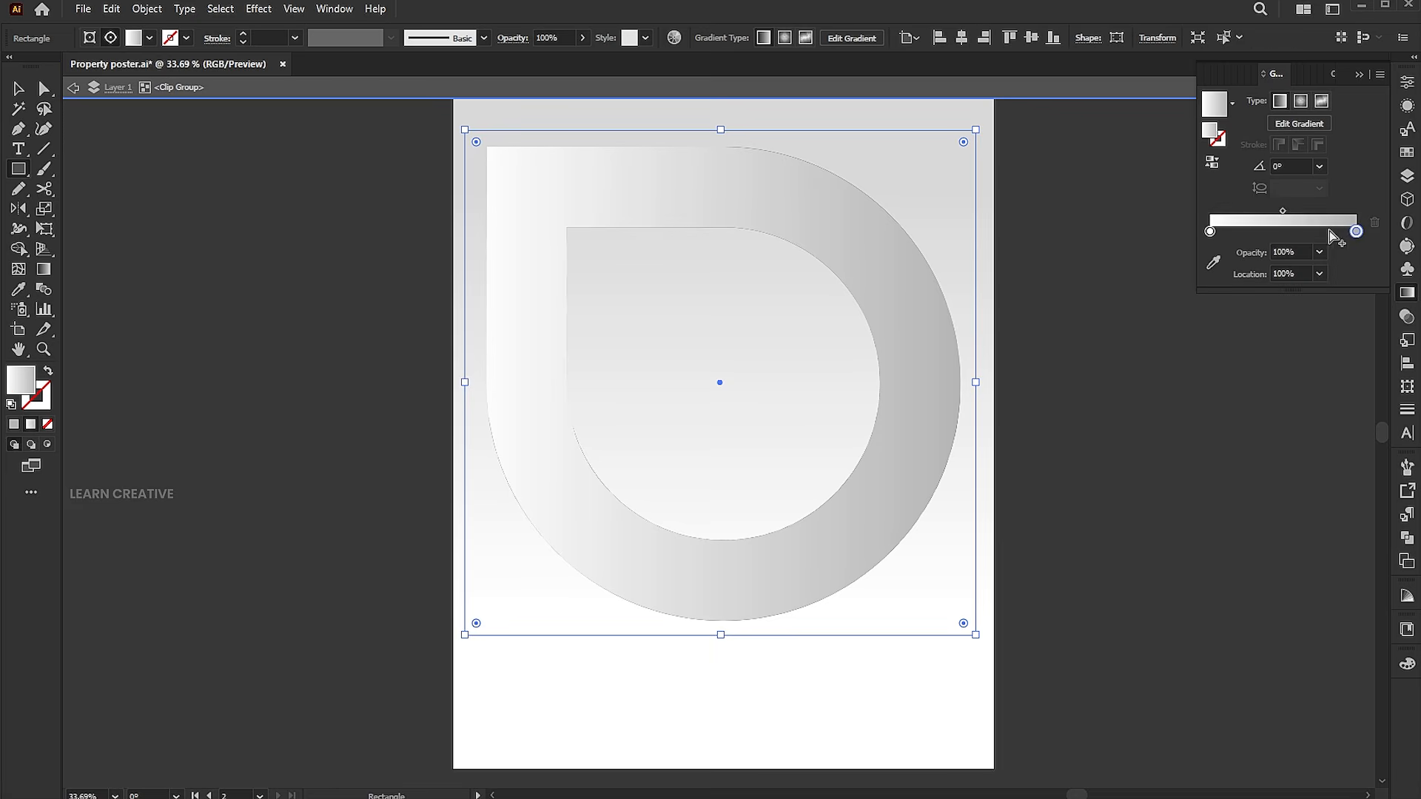
double_click(1355, 231)
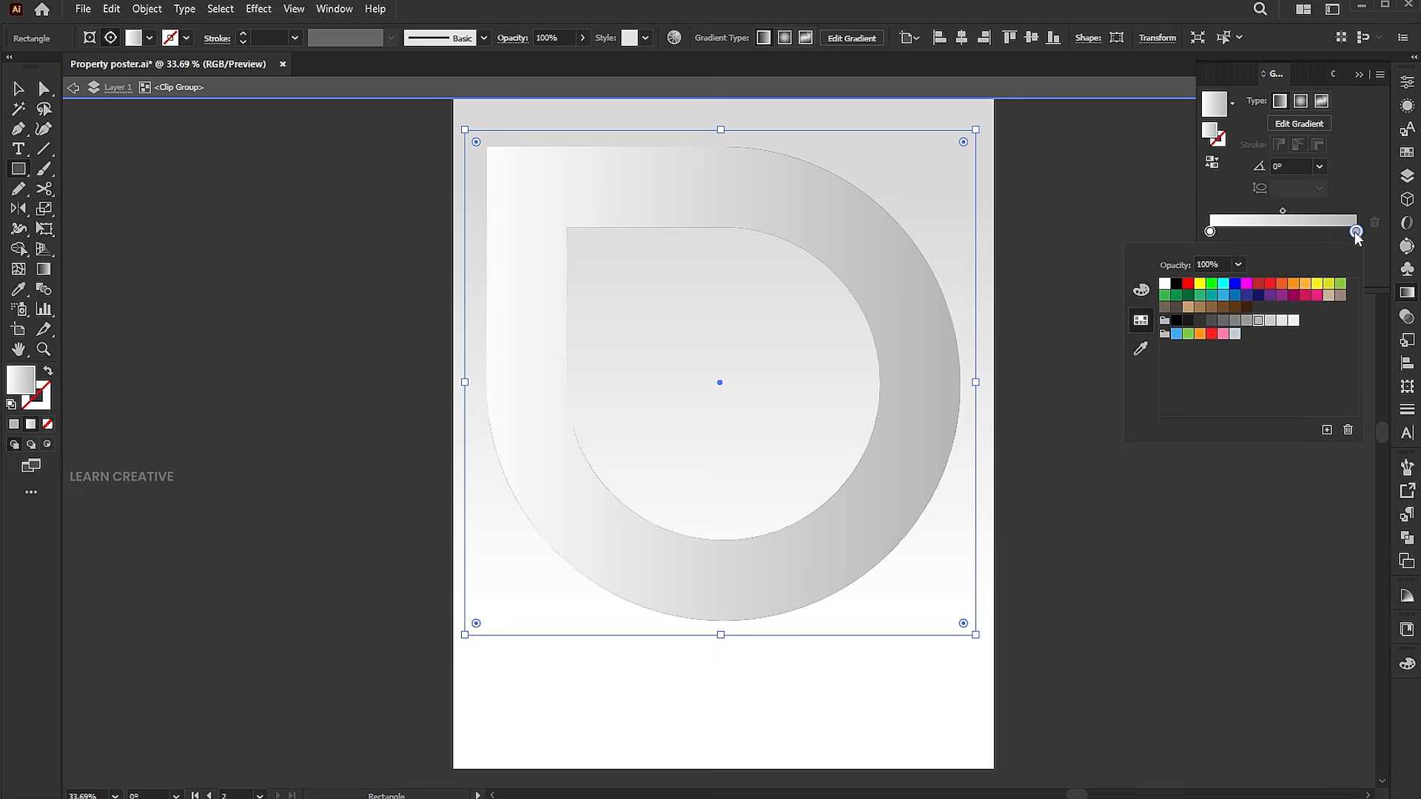
click(1191, 318)
double_click(1210, 232)
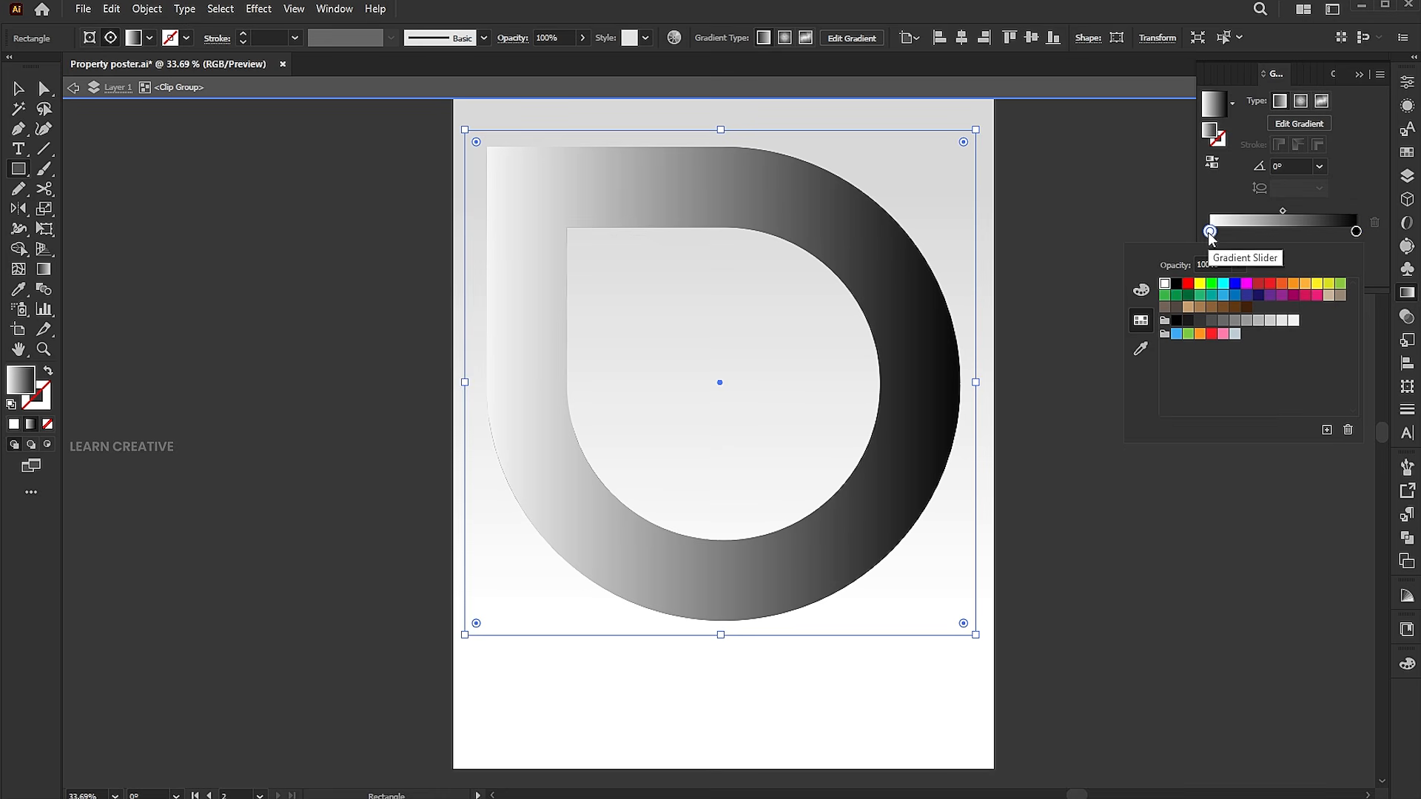
click(1178, 320)
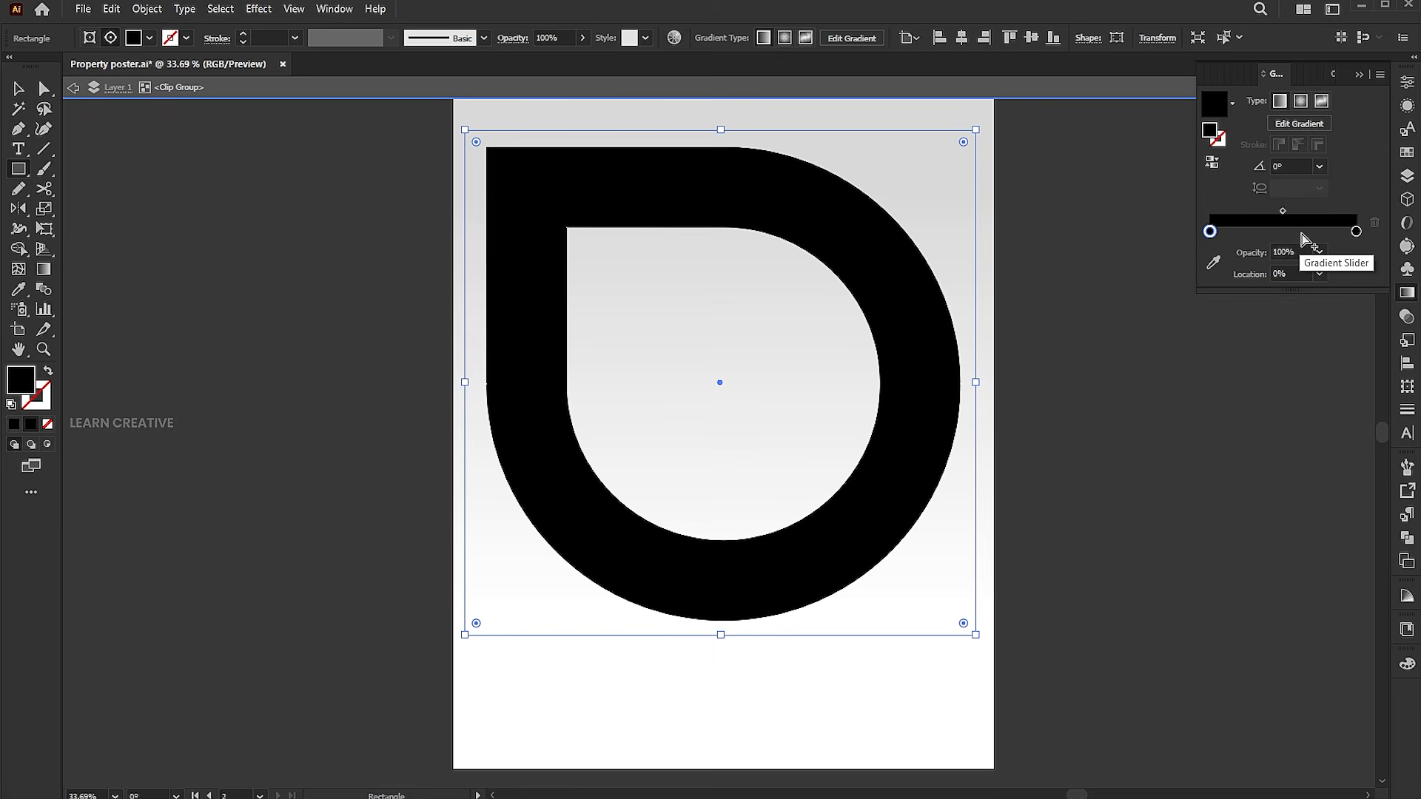
Set the left gradient stop's opacity to 0%.
click(1284, 253)
text(0)
key(Return)
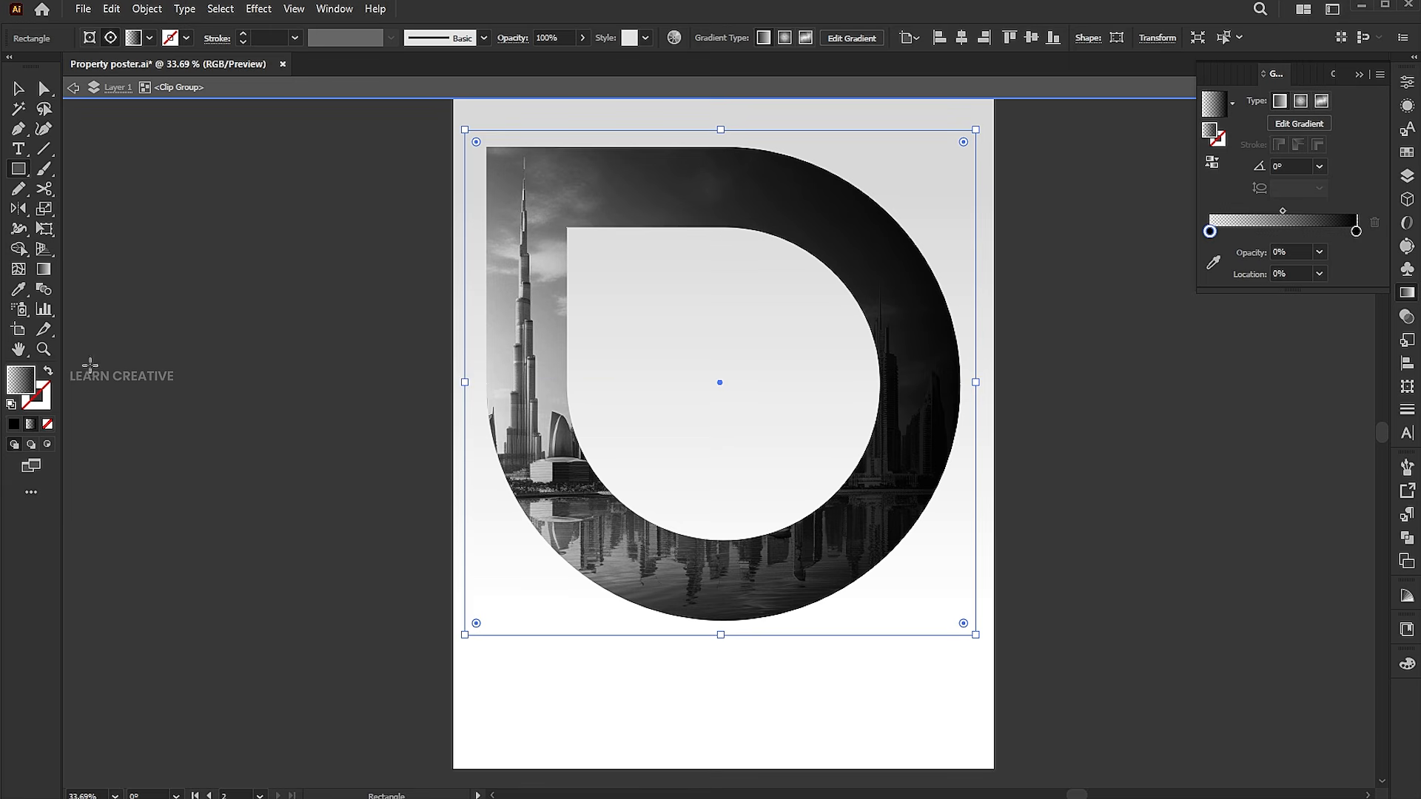
Drag the gradient vertically from the top of the inner D opening down to the bottom of the D.
click(43, 272)
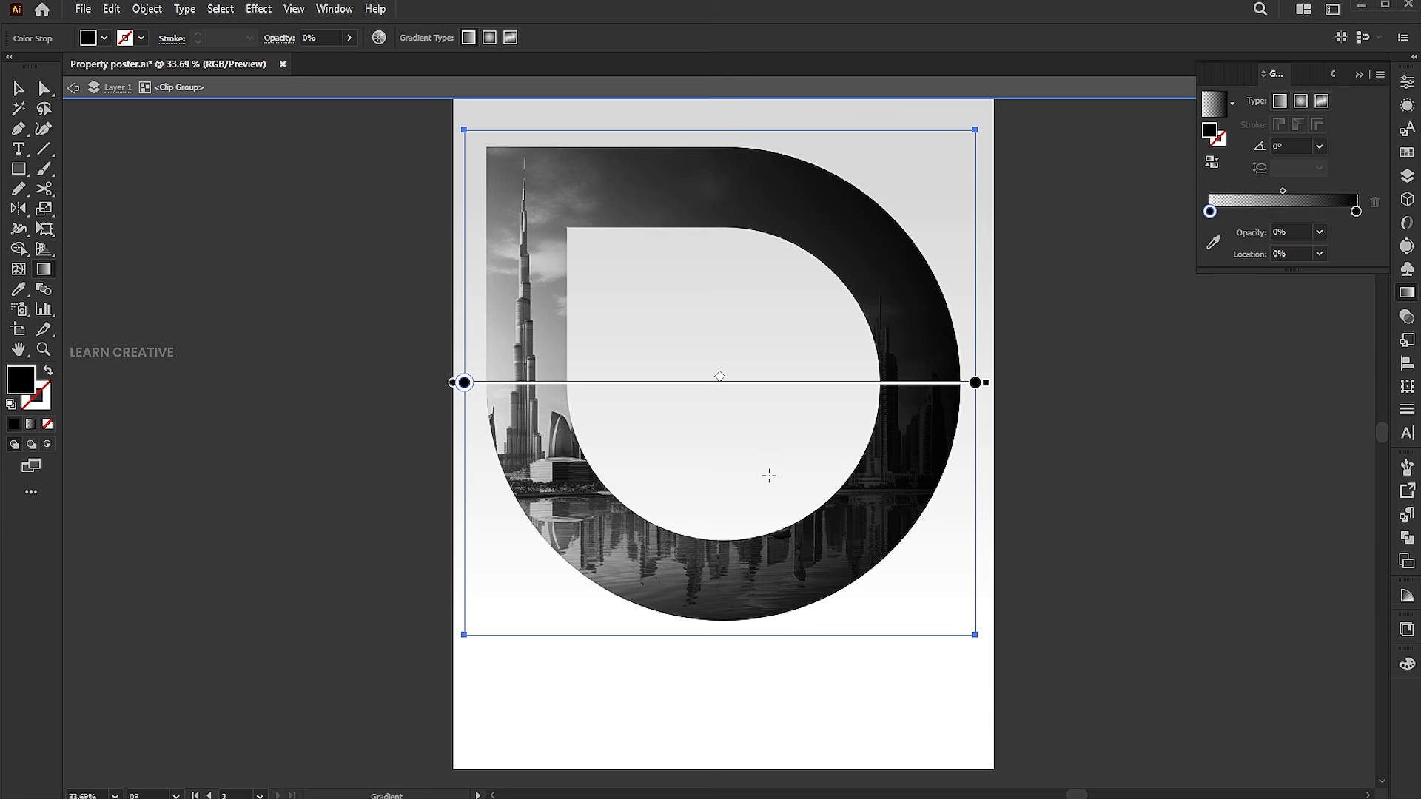
mouse_move(761, 304)
mouse_down()
mouse_move(761, 593)
mouse_move(723, 602)
mouse_up()
drag(721, 222, 720, 584)
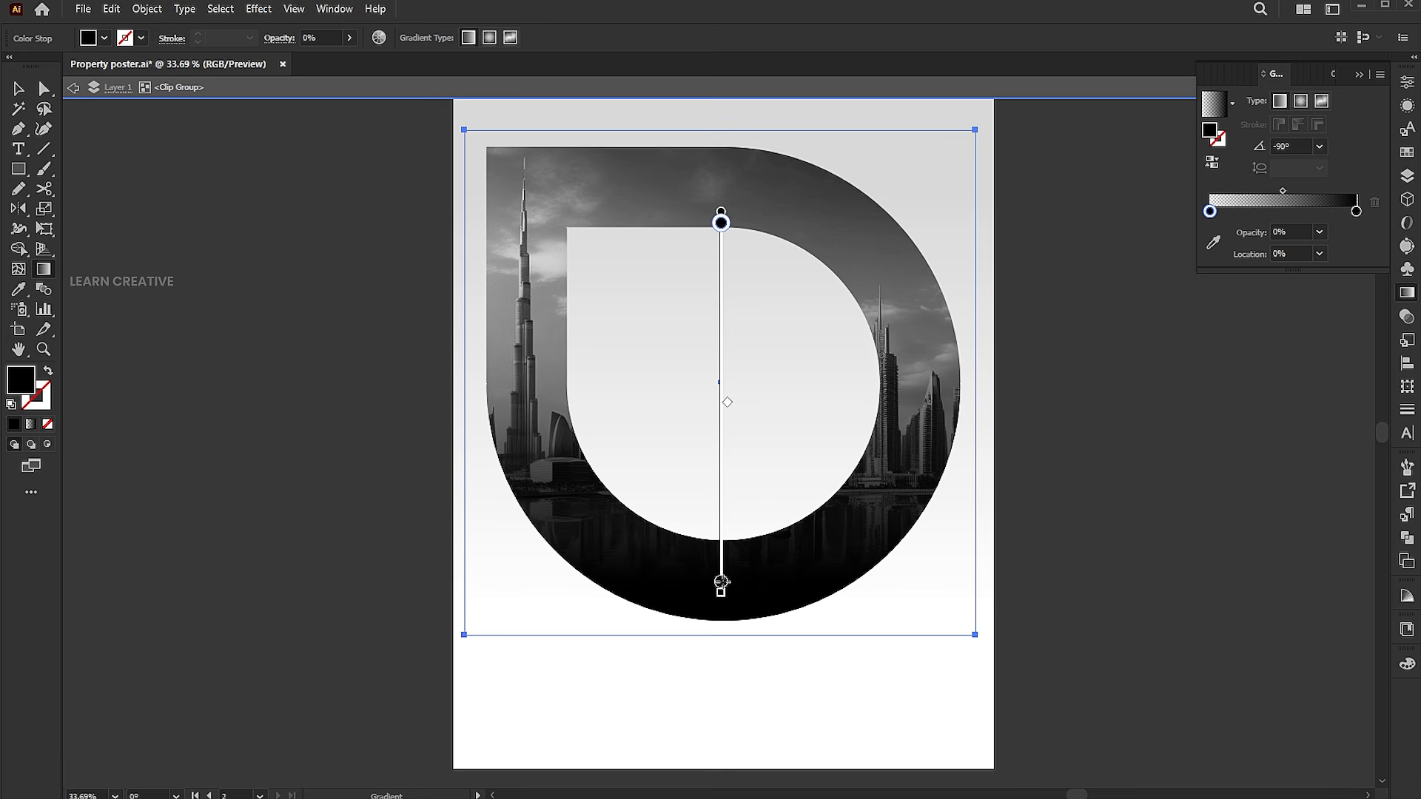
Exit the clip group and move the whole clipped D shape slightly upward on the poster.
key(v)
click(1127, 475)
click(1241, 580)
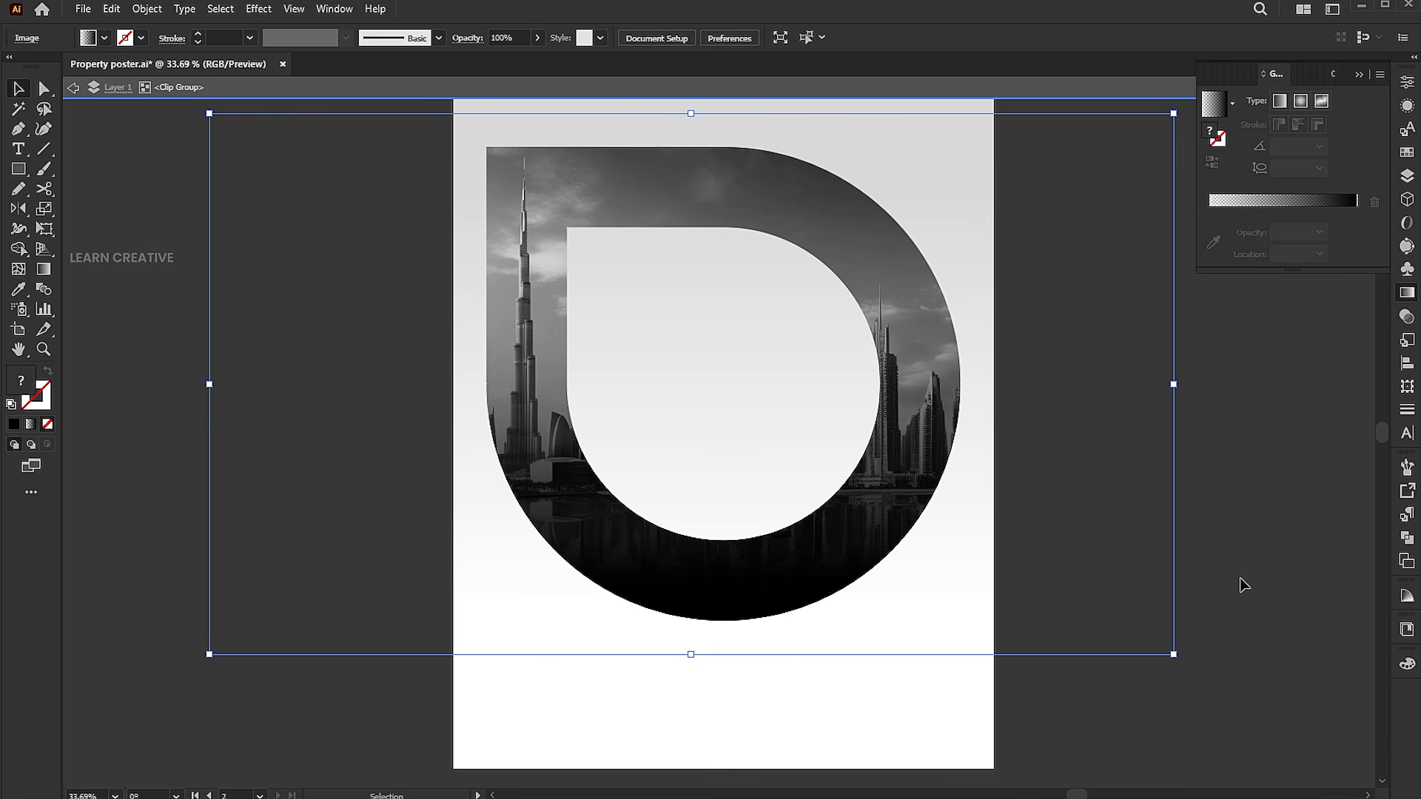
double_click(1243, 585)
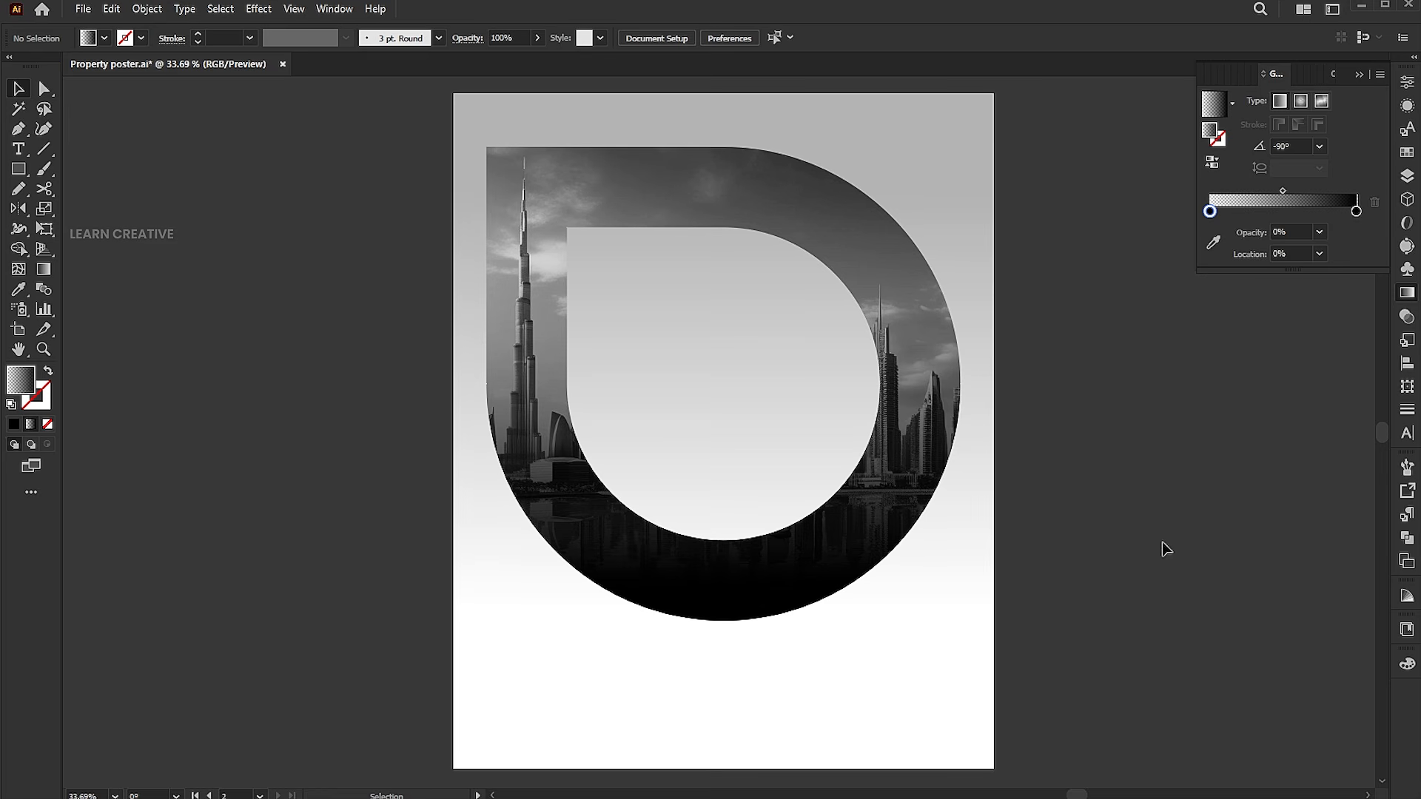
drag(763, 225, 735, 191)
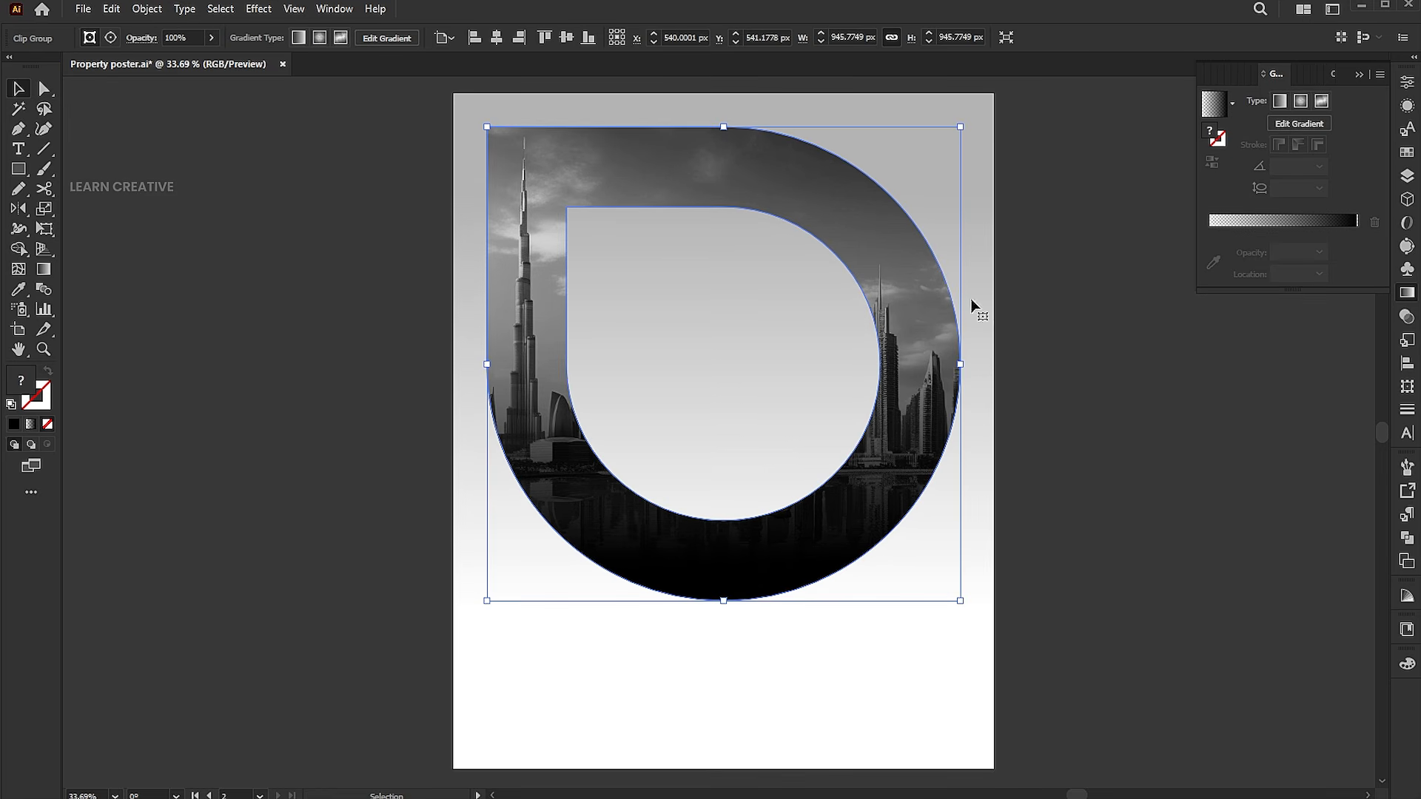
click(1147, 365)
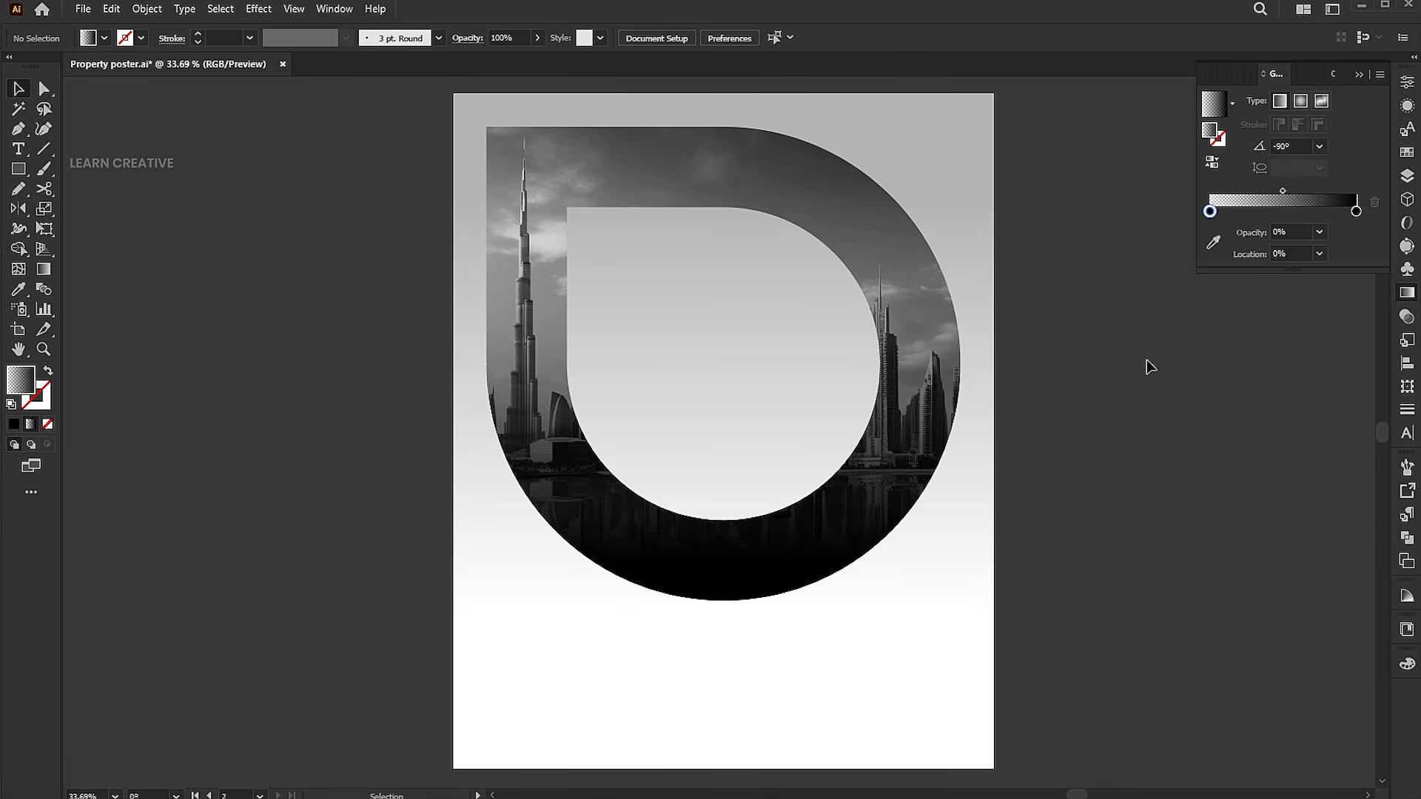
Add the point text "dubai" inside the D shape and change it to uppercase.
click(18, 149)
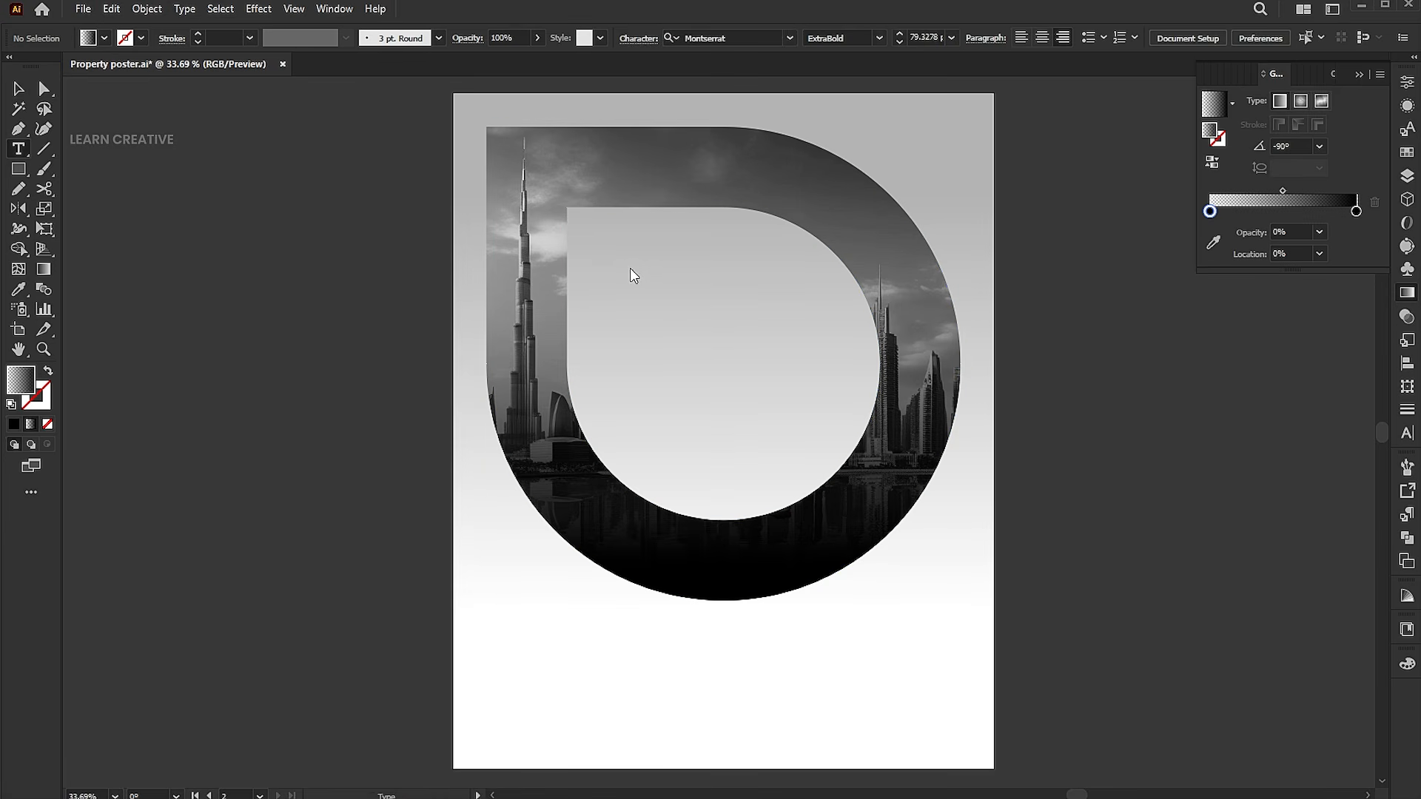
click(643, 286)
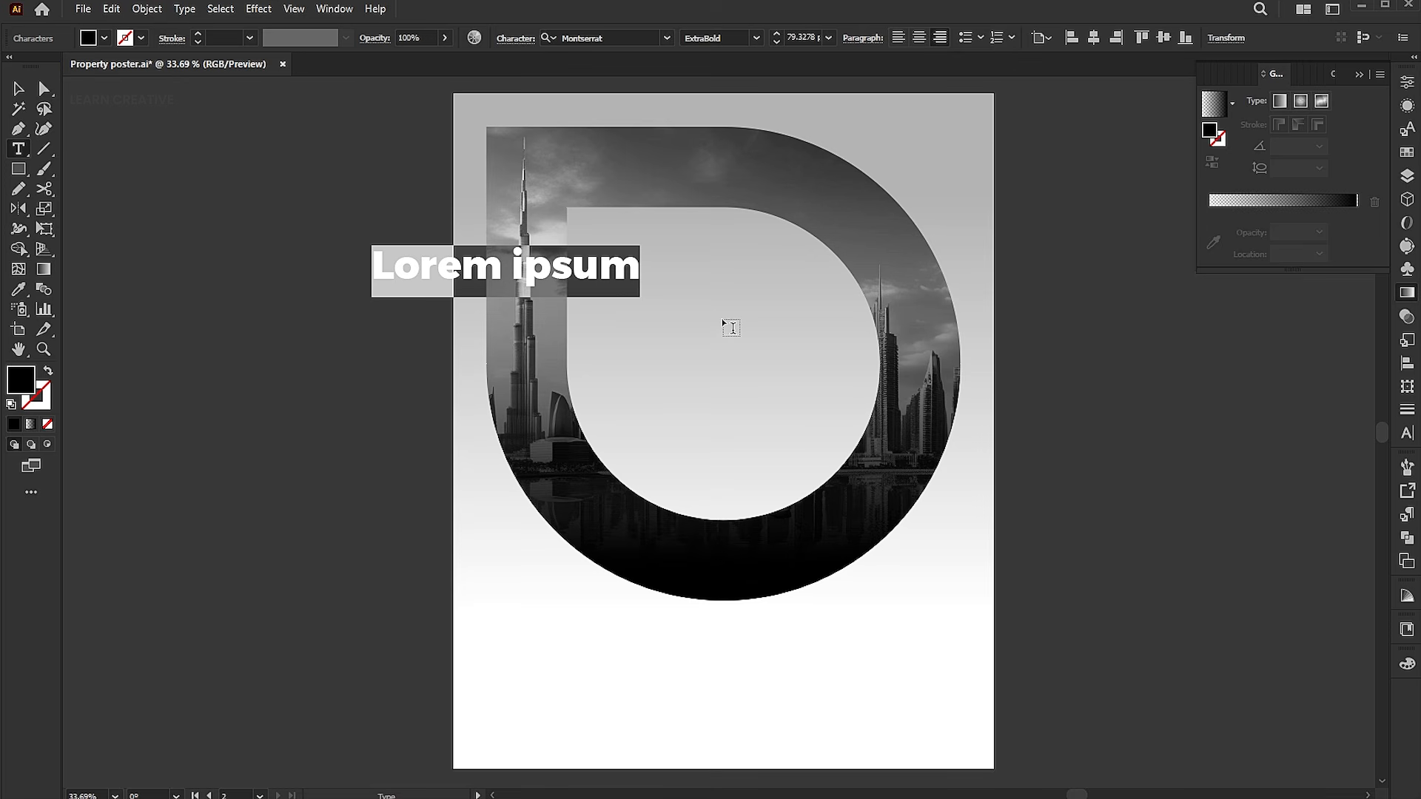
text(dubai)
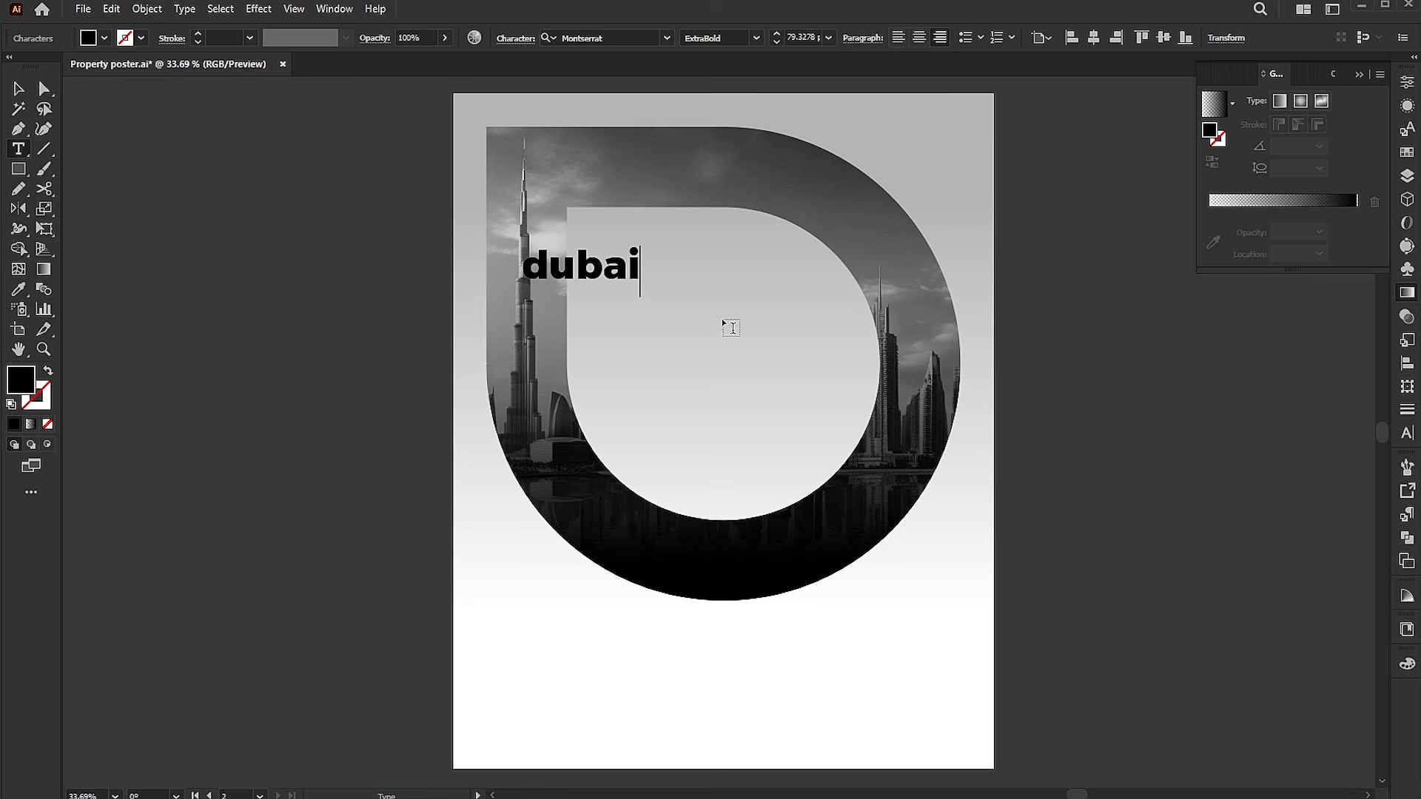
key(Escape)
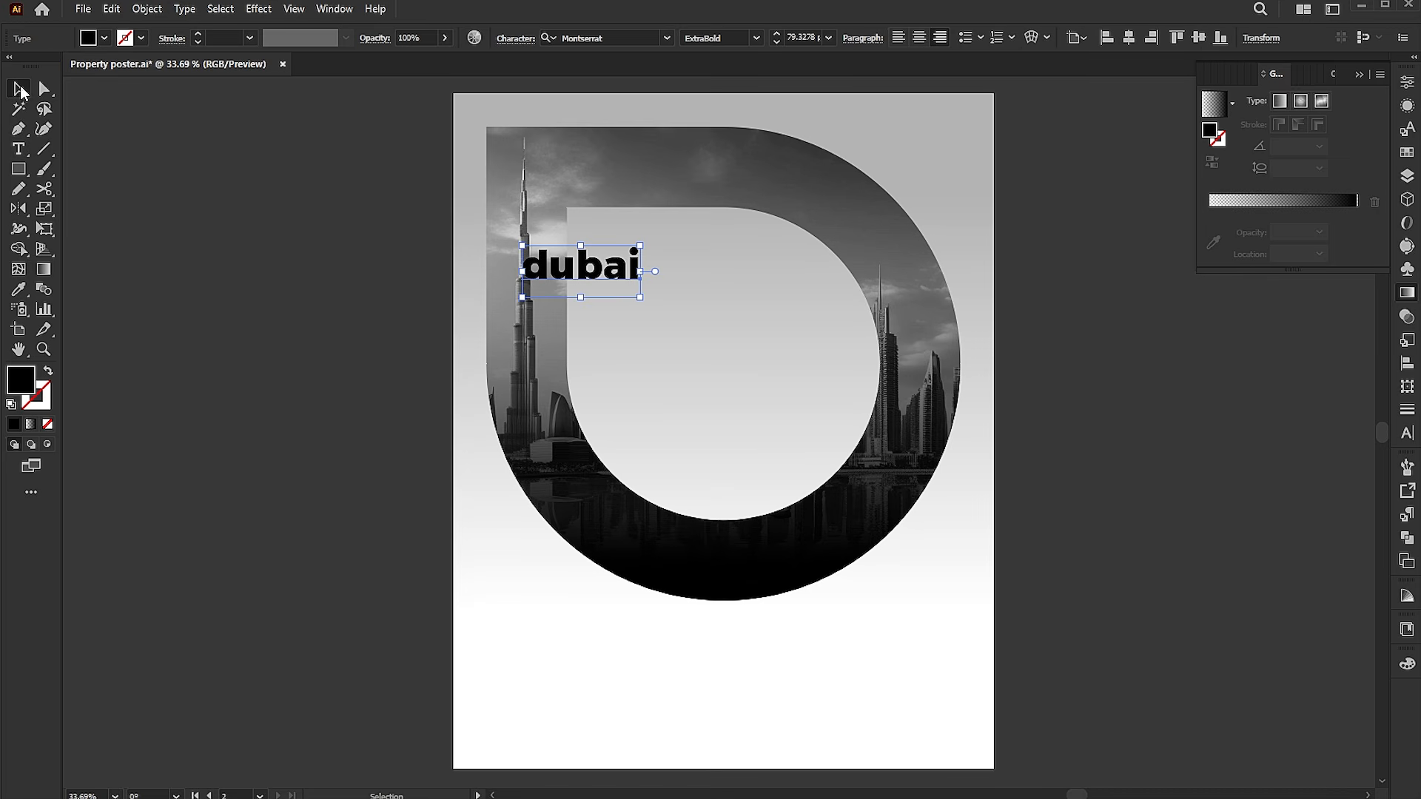
click(184, 9)
mouse_move(236, 268)
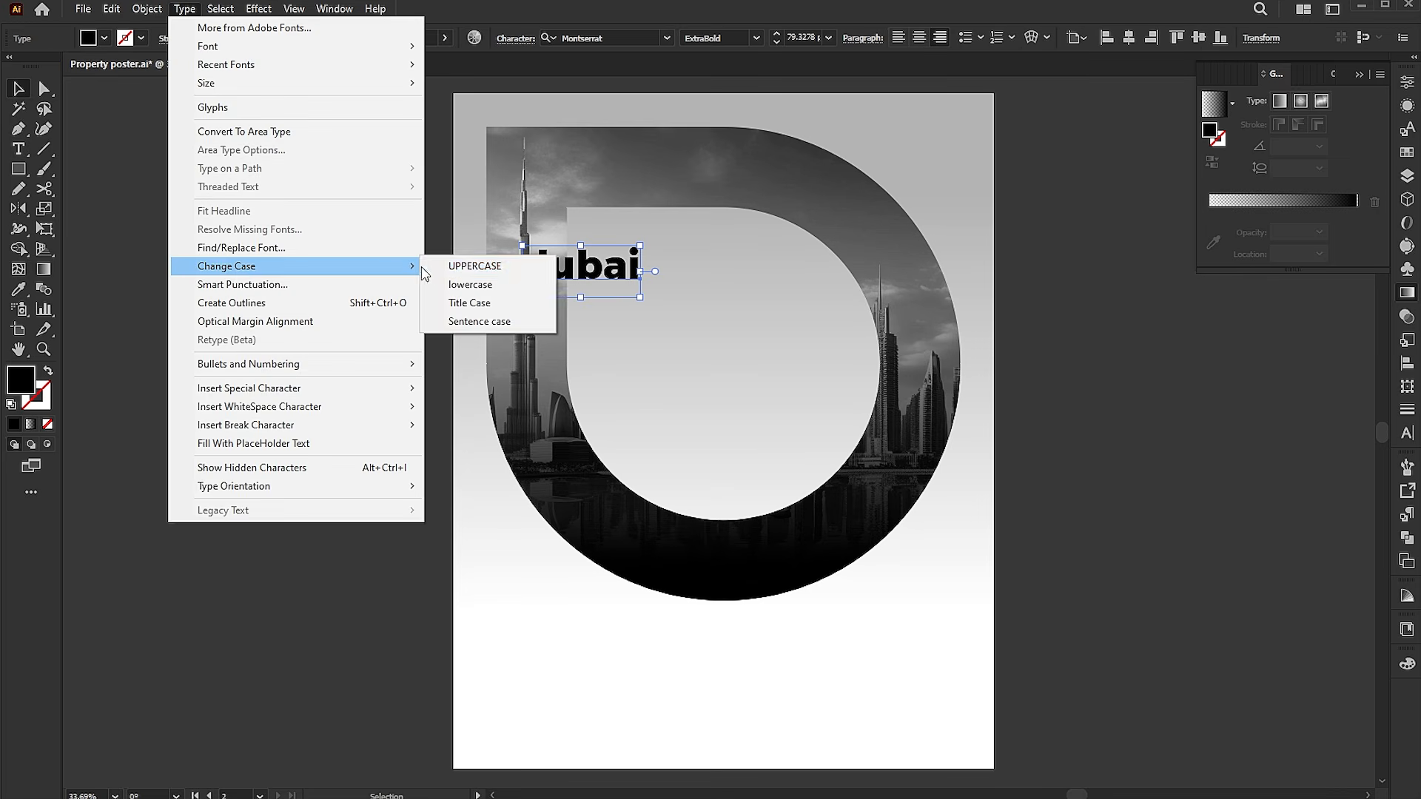
click(504, 265)
Move the DUBAI text into the D's inner area and set its fill colour to #3D3D3D.
drag(587, 273, 662, 250)
double_click(29, 380)
text(2D2D2D)
drag(927, 368, 931, 353)
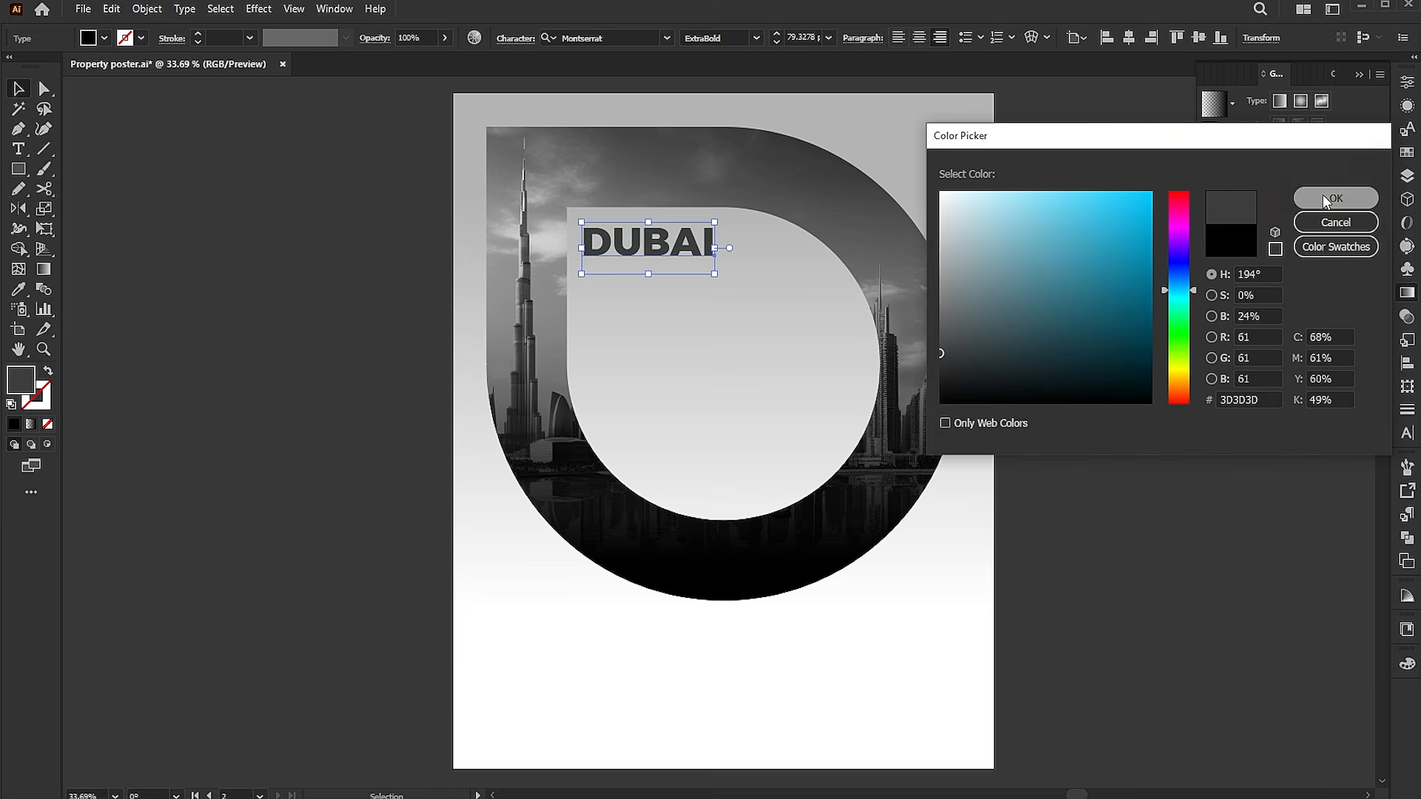
click(1297, 202)
Duplicate the DUBAI text directly below and replace the copy's text with "property".
drag(715, 274, 716, 305)
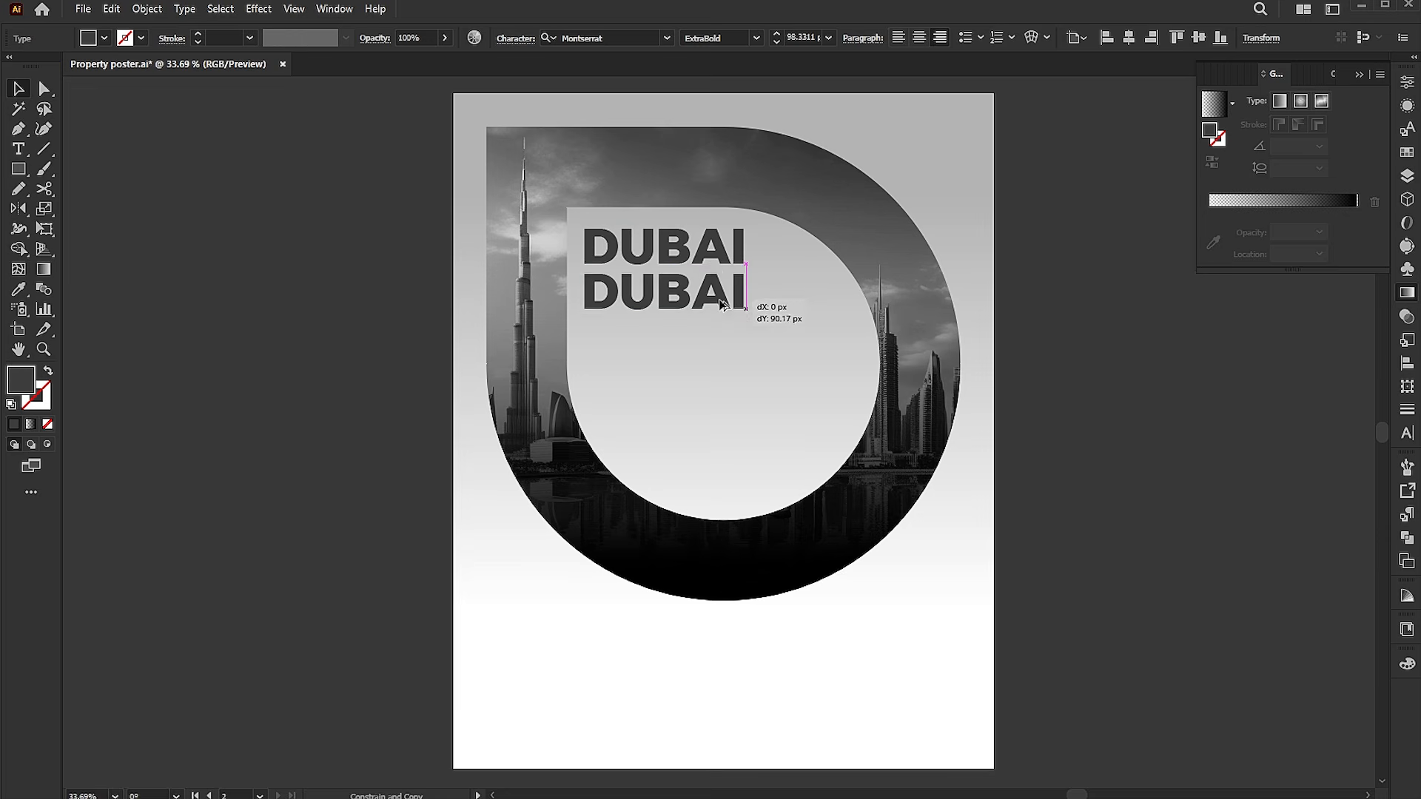
key(ctrl+shift+a)
key(t)
key(ctrl+a)
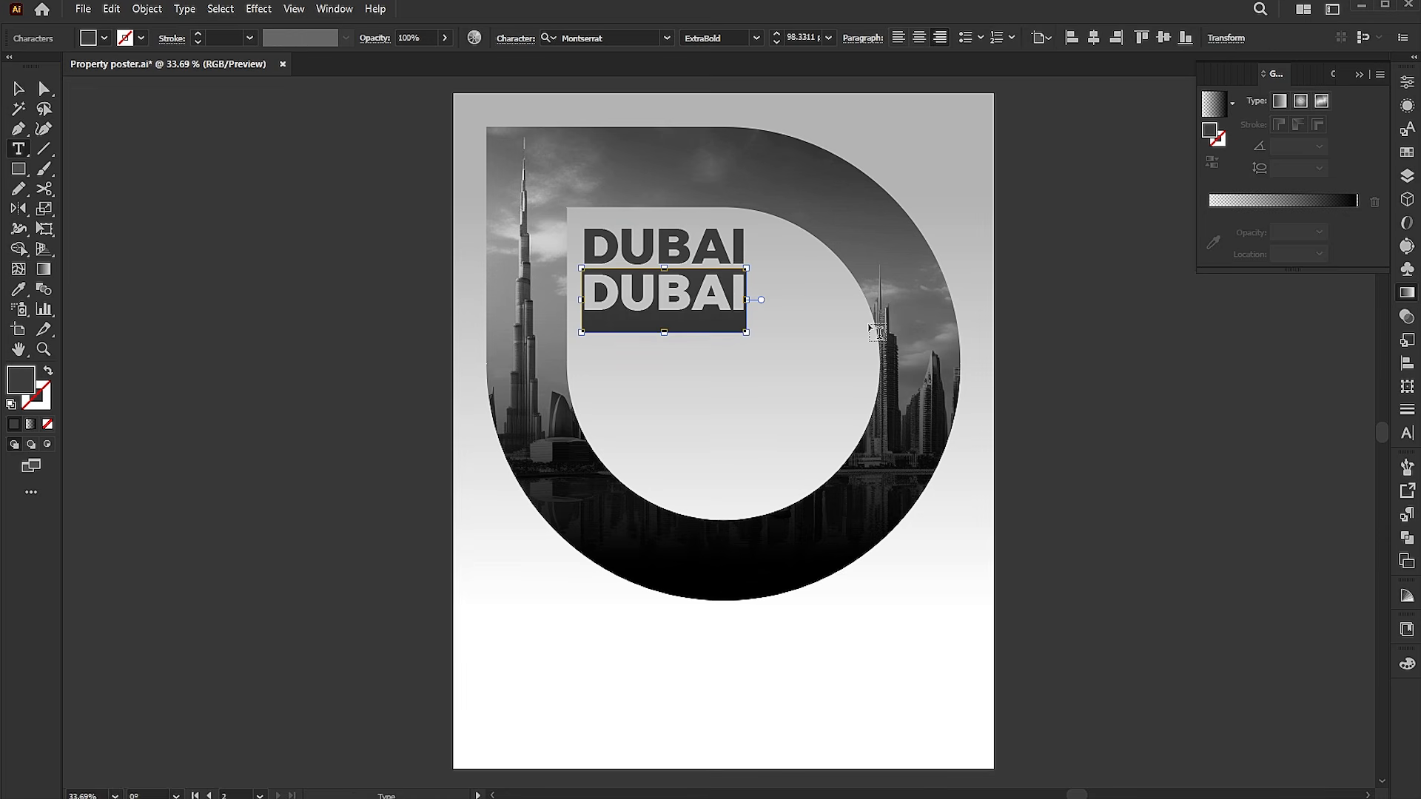
text(property)
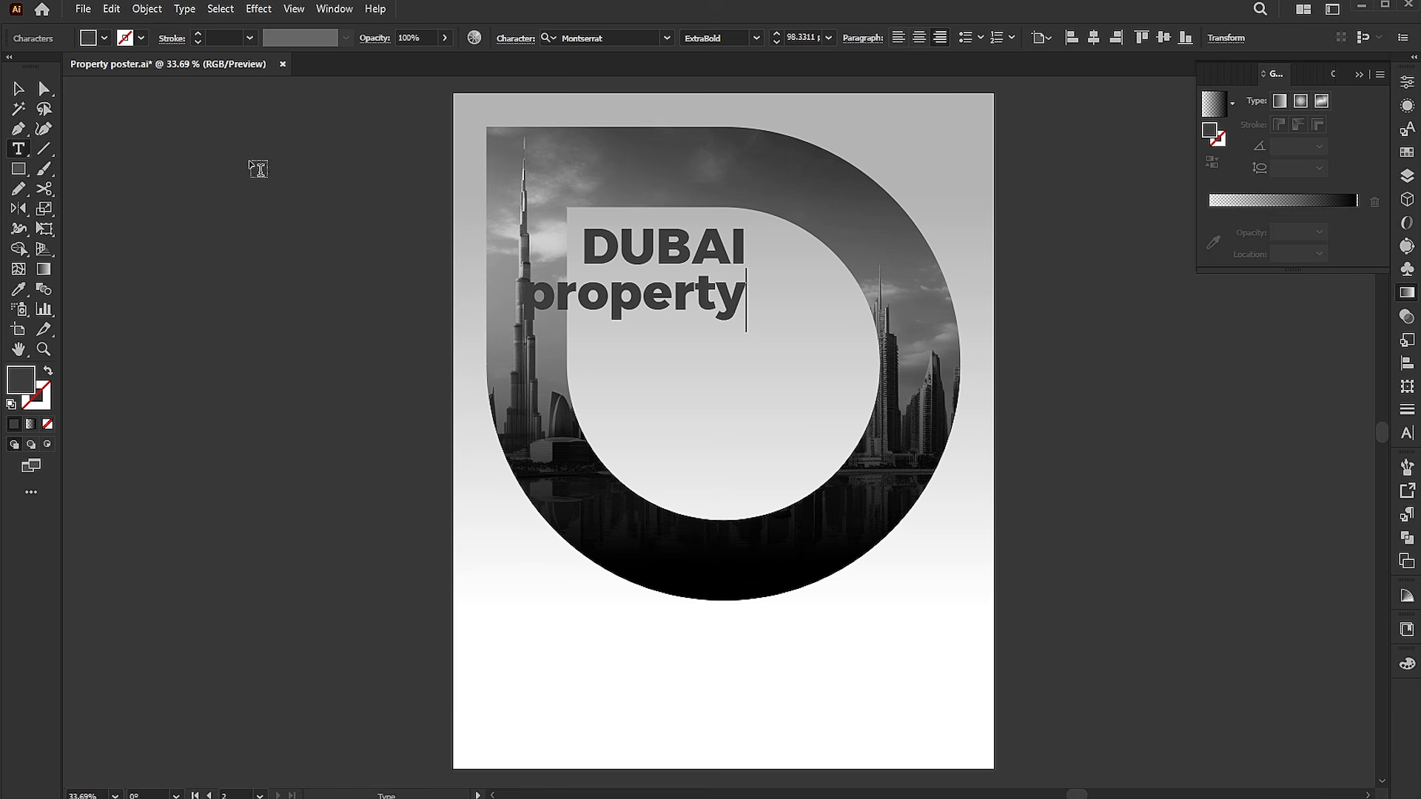
click(19, 90)
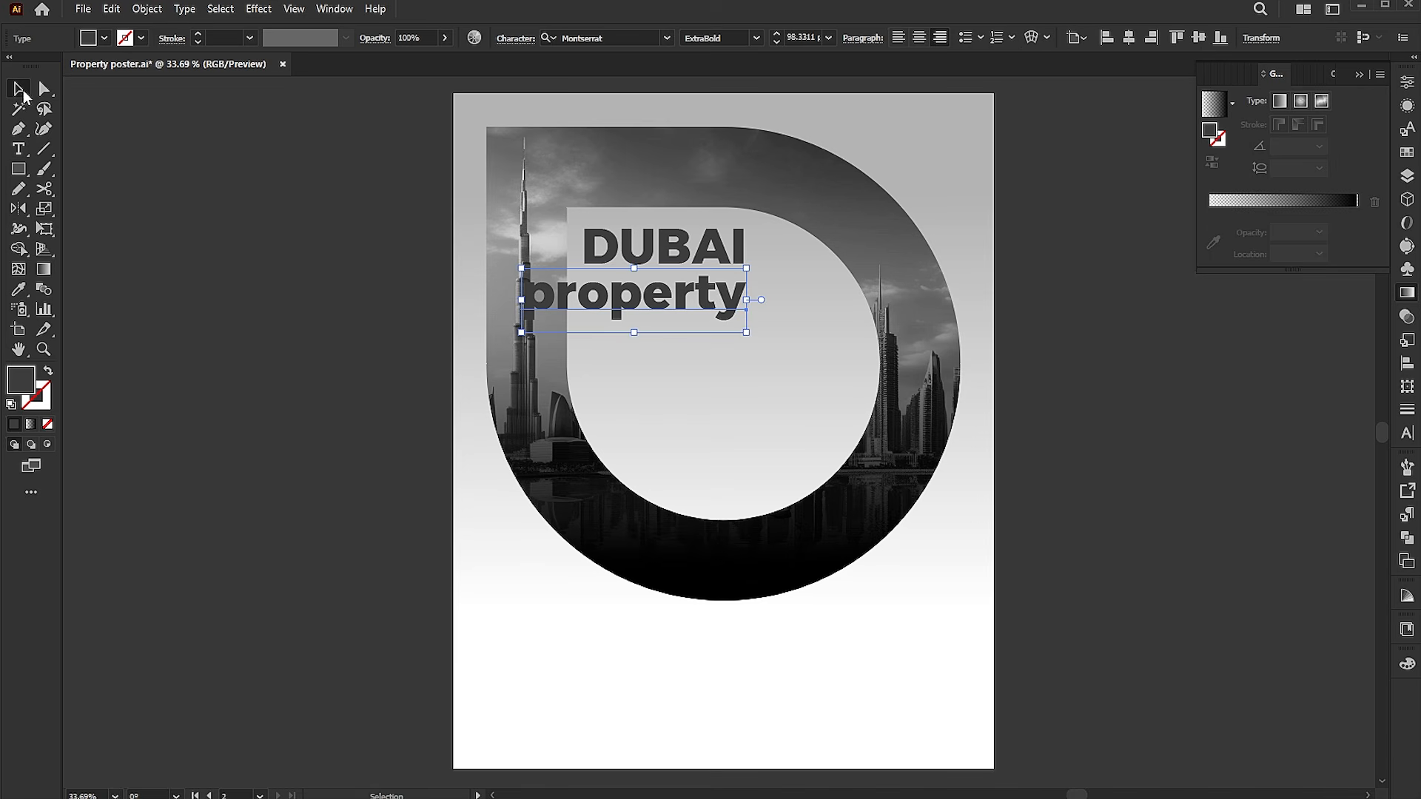
Left-align the property text and align both text lines on their left edges.
click(900, 38)
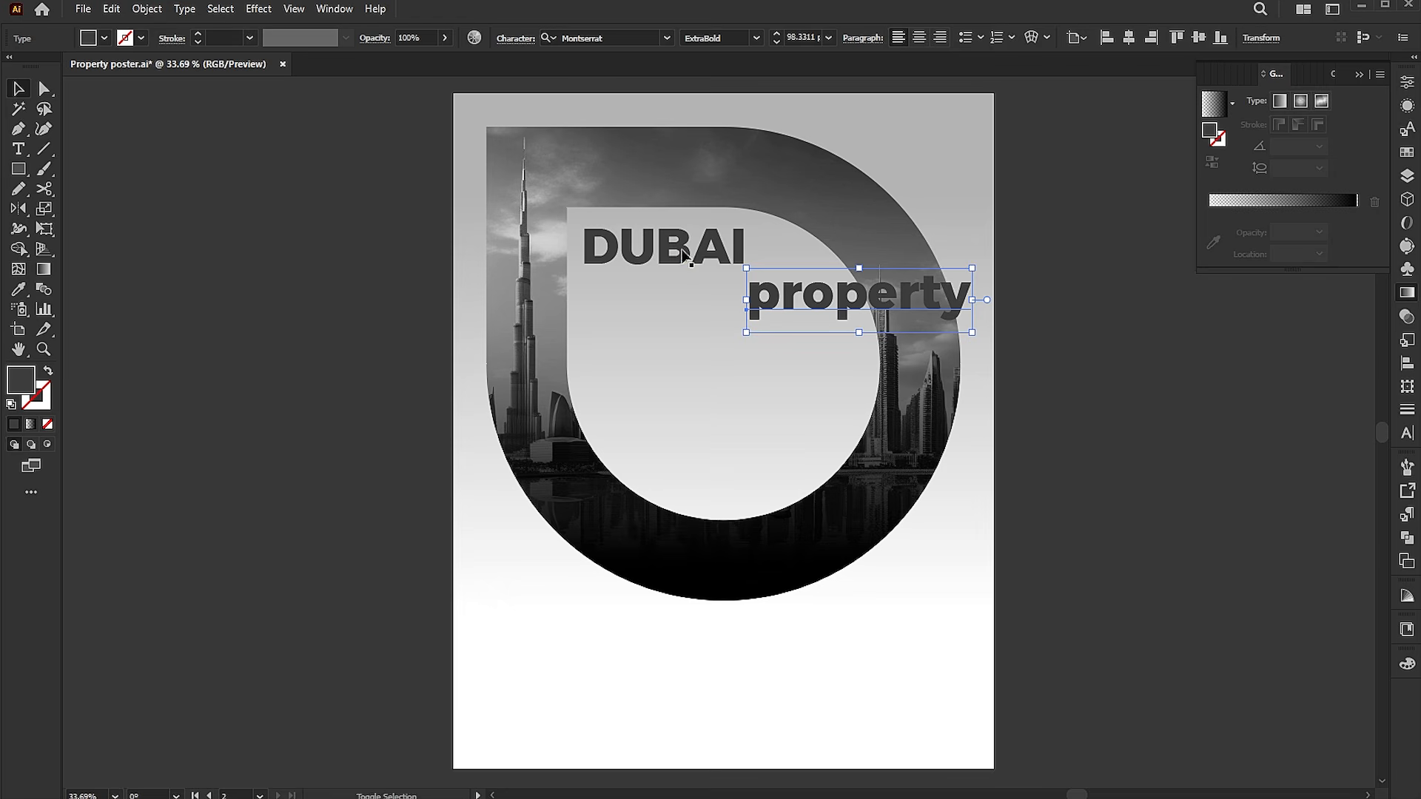
shift+click(684, 256)
click(1036, 38)
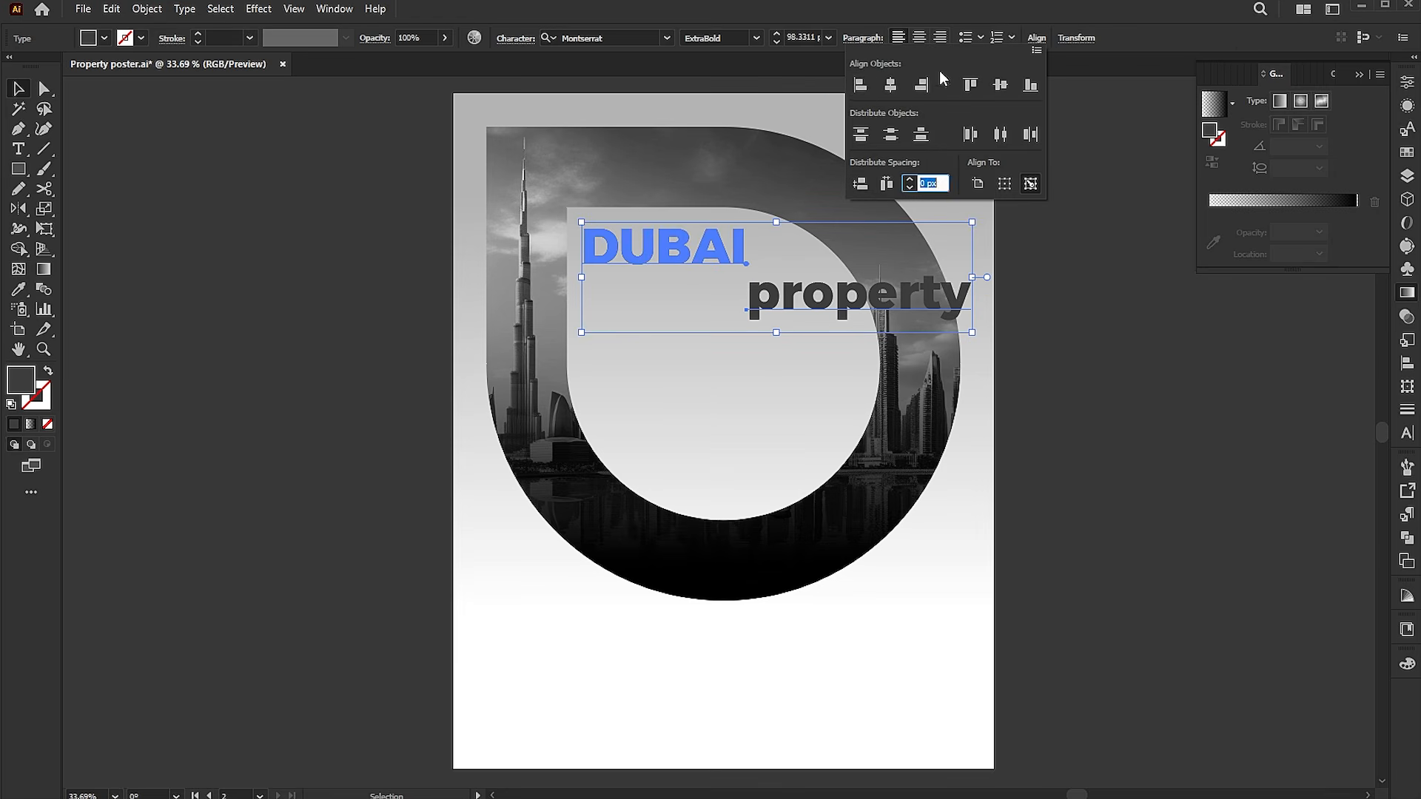
click(859, 85)
click(1075, 364)
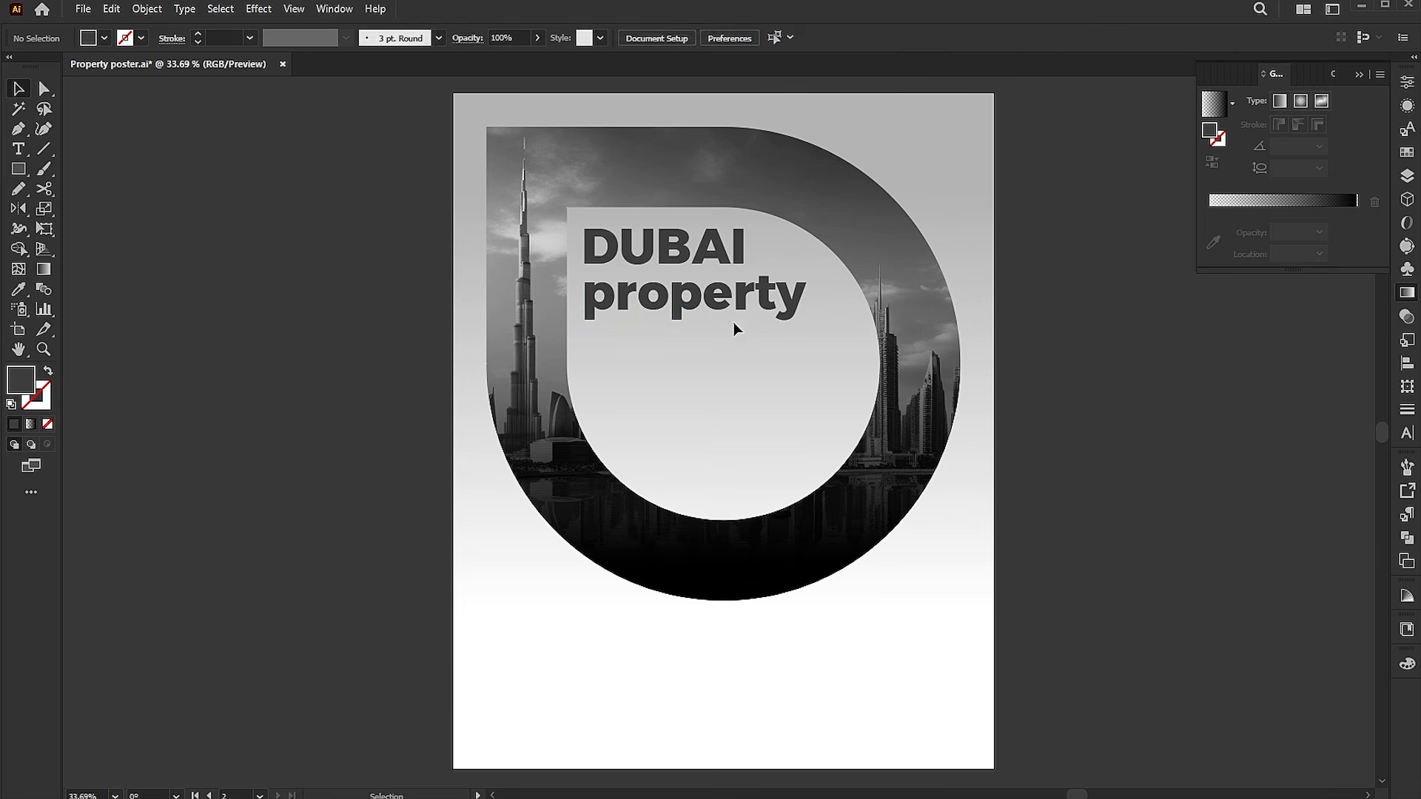
Change the property line to uppercase.
click(721, 308)
click(184, 9)
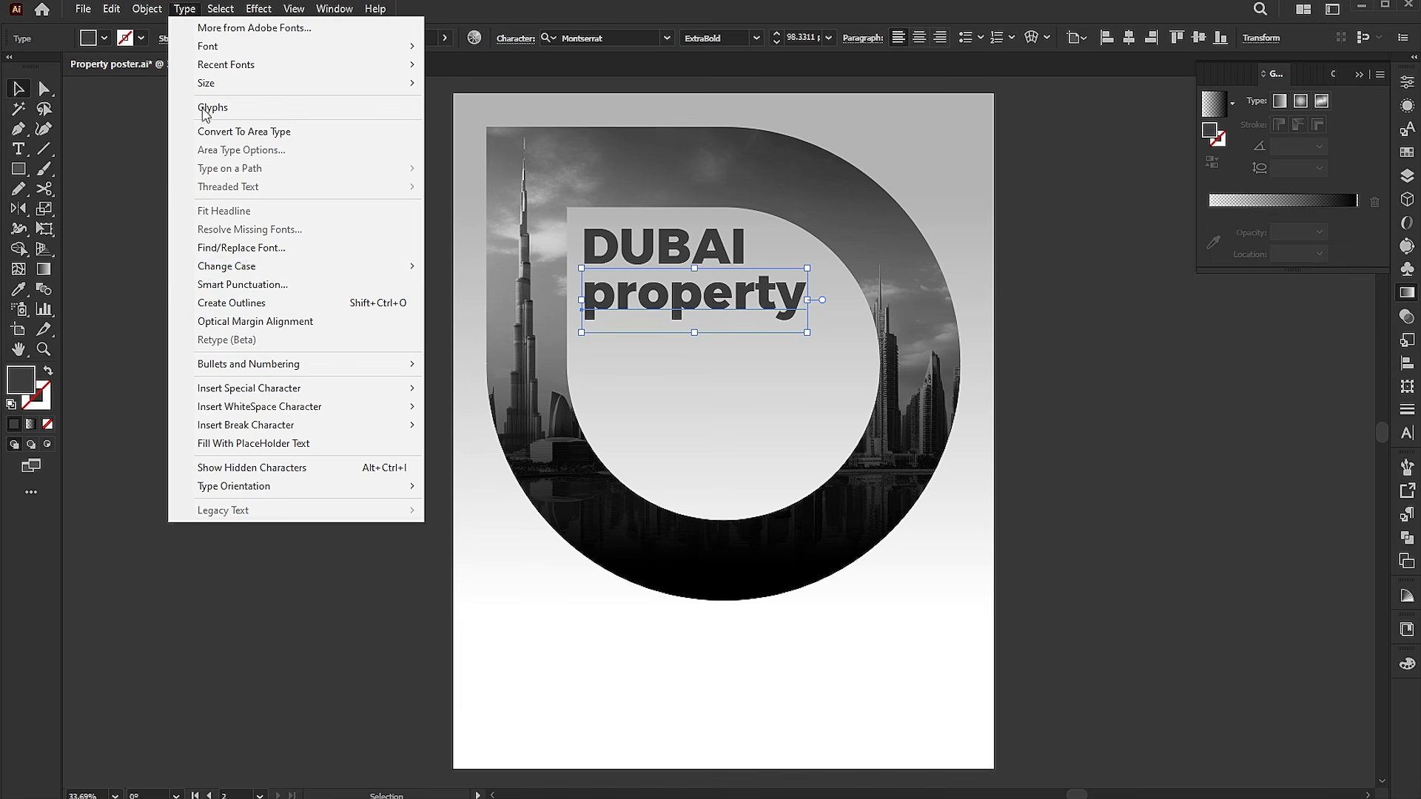
mouse_move(356, 265)
click(466, 267)
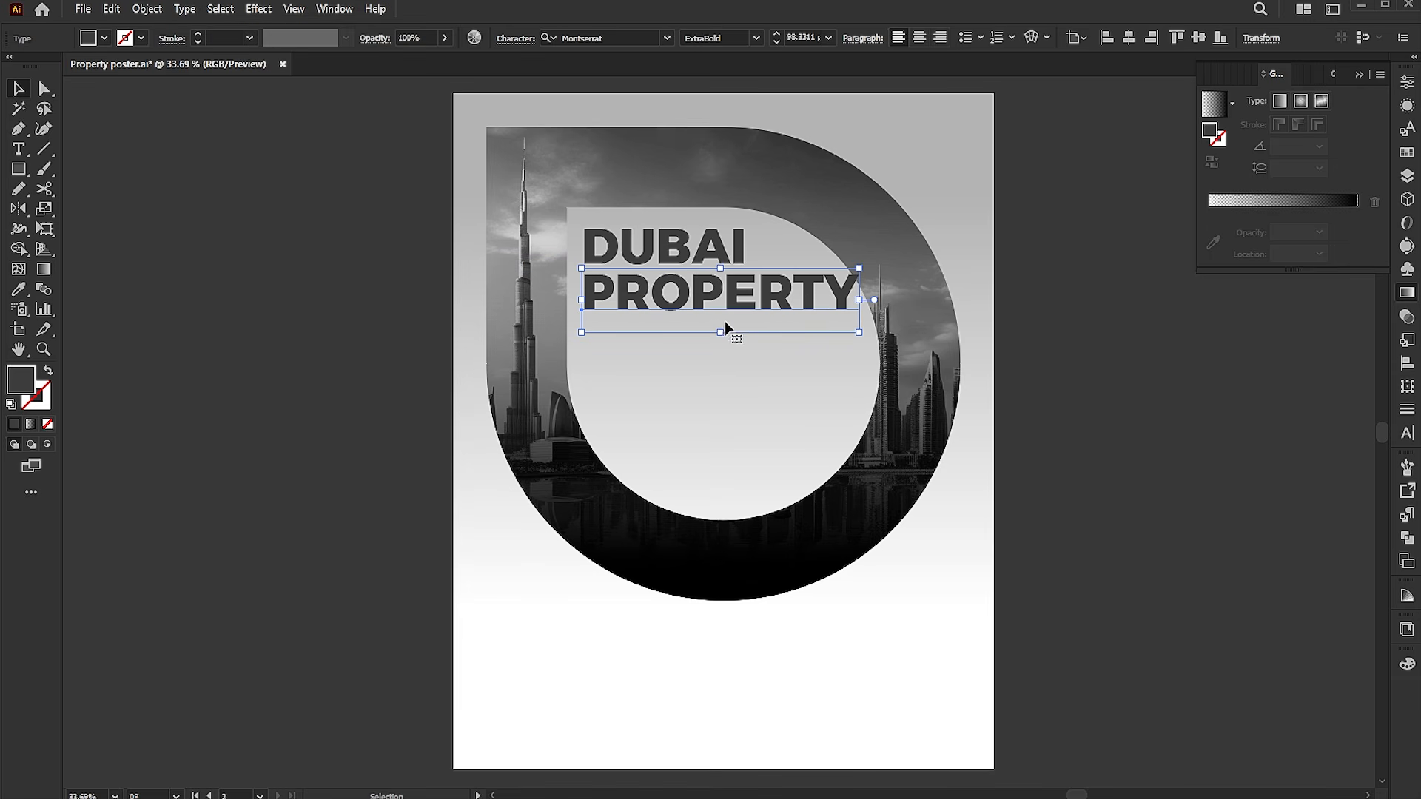
Scale both text lines down slightly together.
shift+click(717, 247)
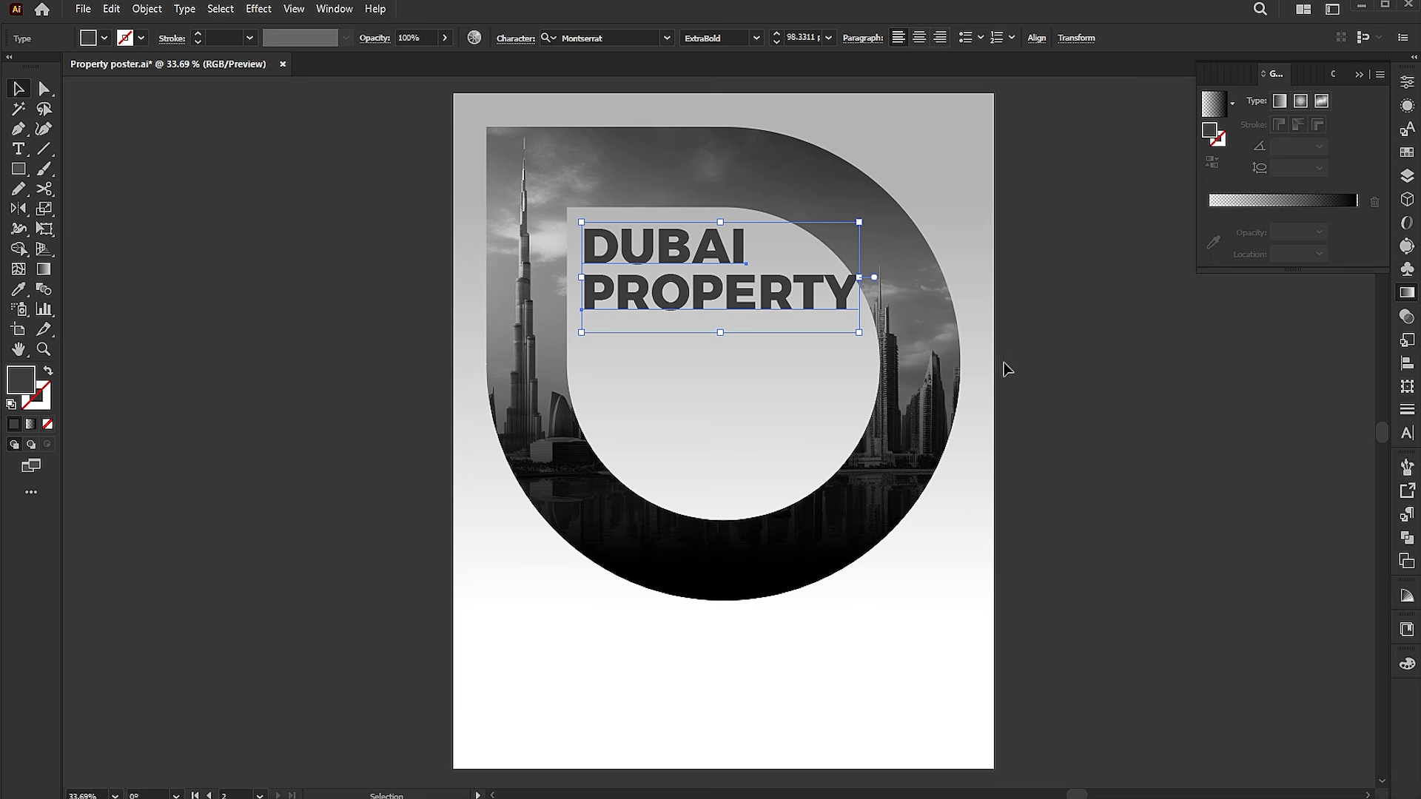
drag(859, 332, 821, 316)
click(988, 383)
Swap the PROPERTY text's fill and stroke to make it outlined, with a 2.52 pt stroke weight.
click(698, 278)
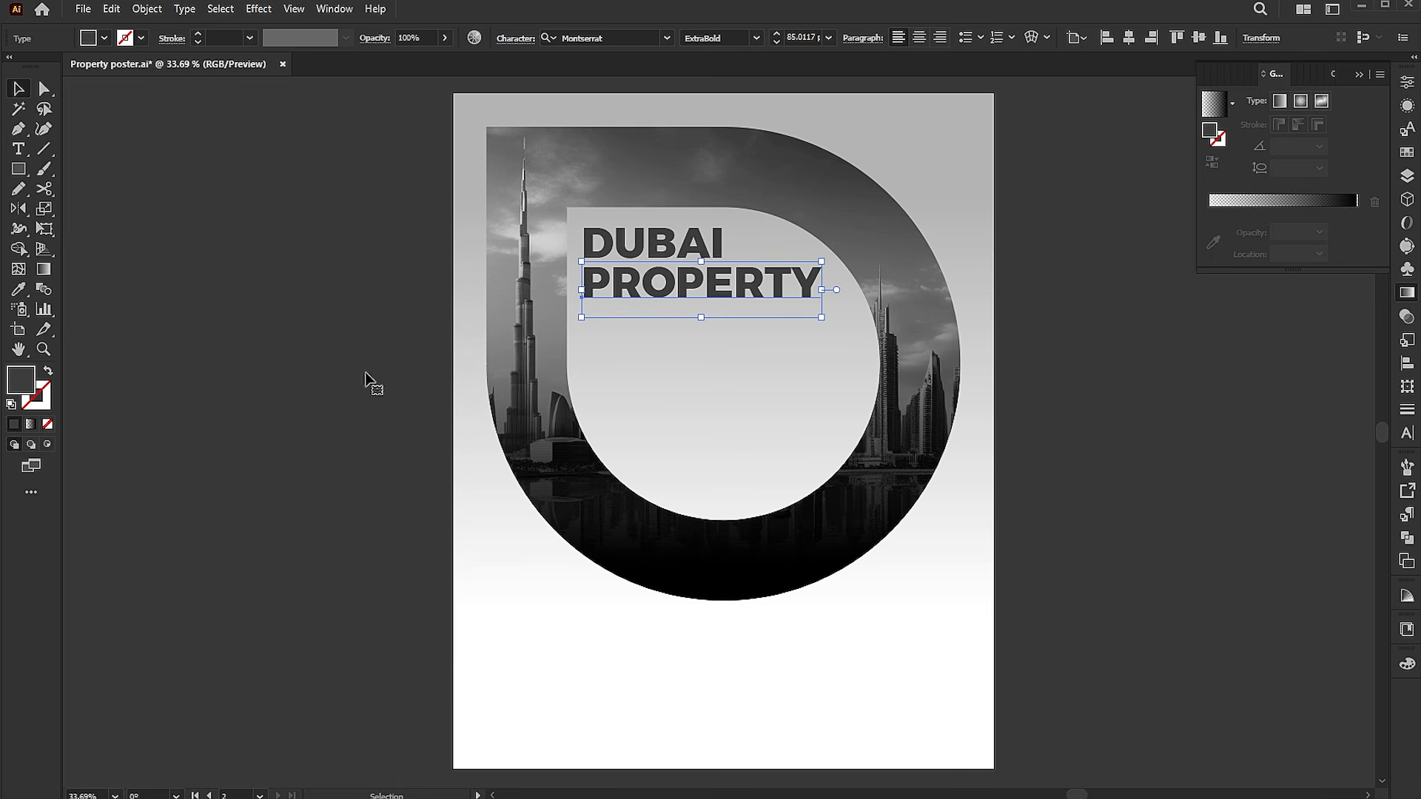
click(47, 373)
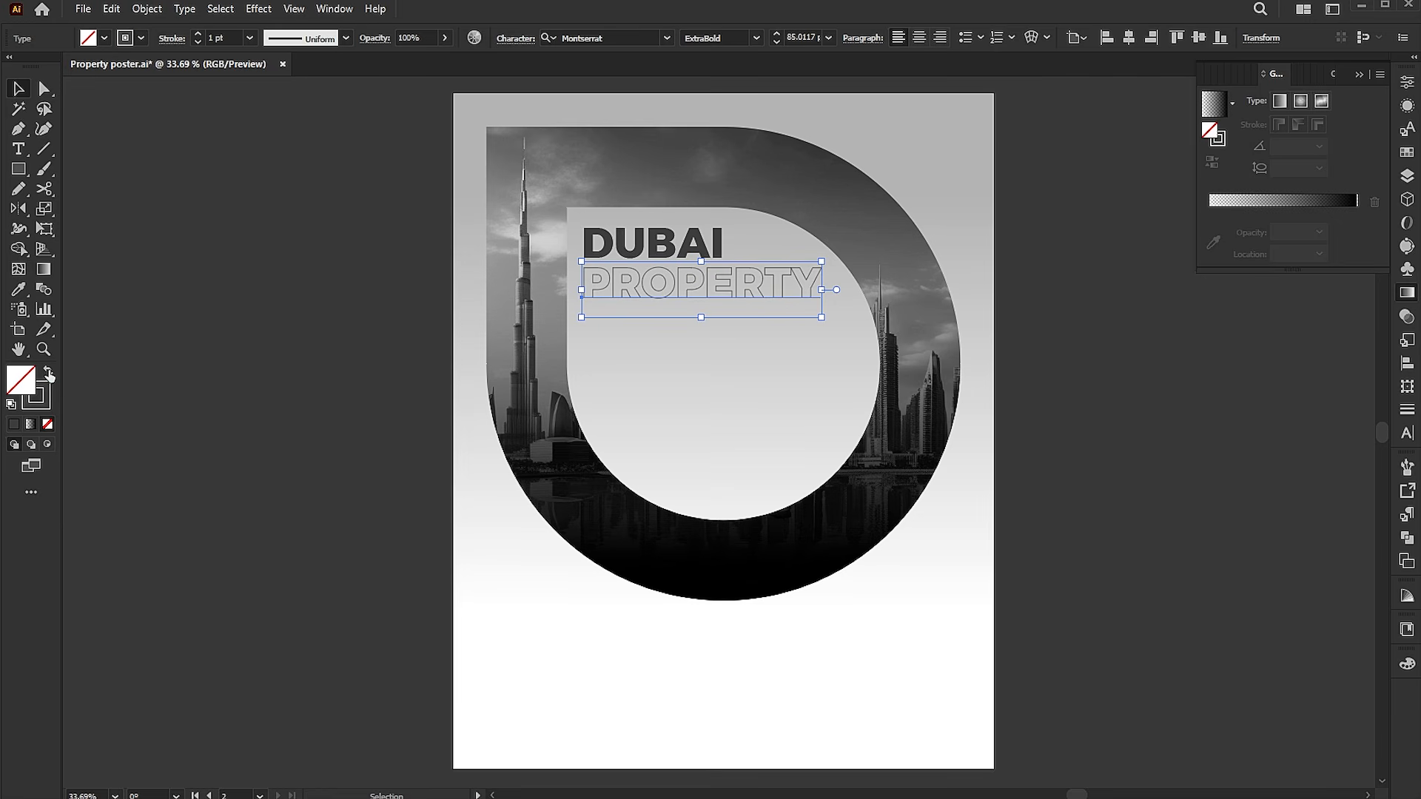
click(201, 38)
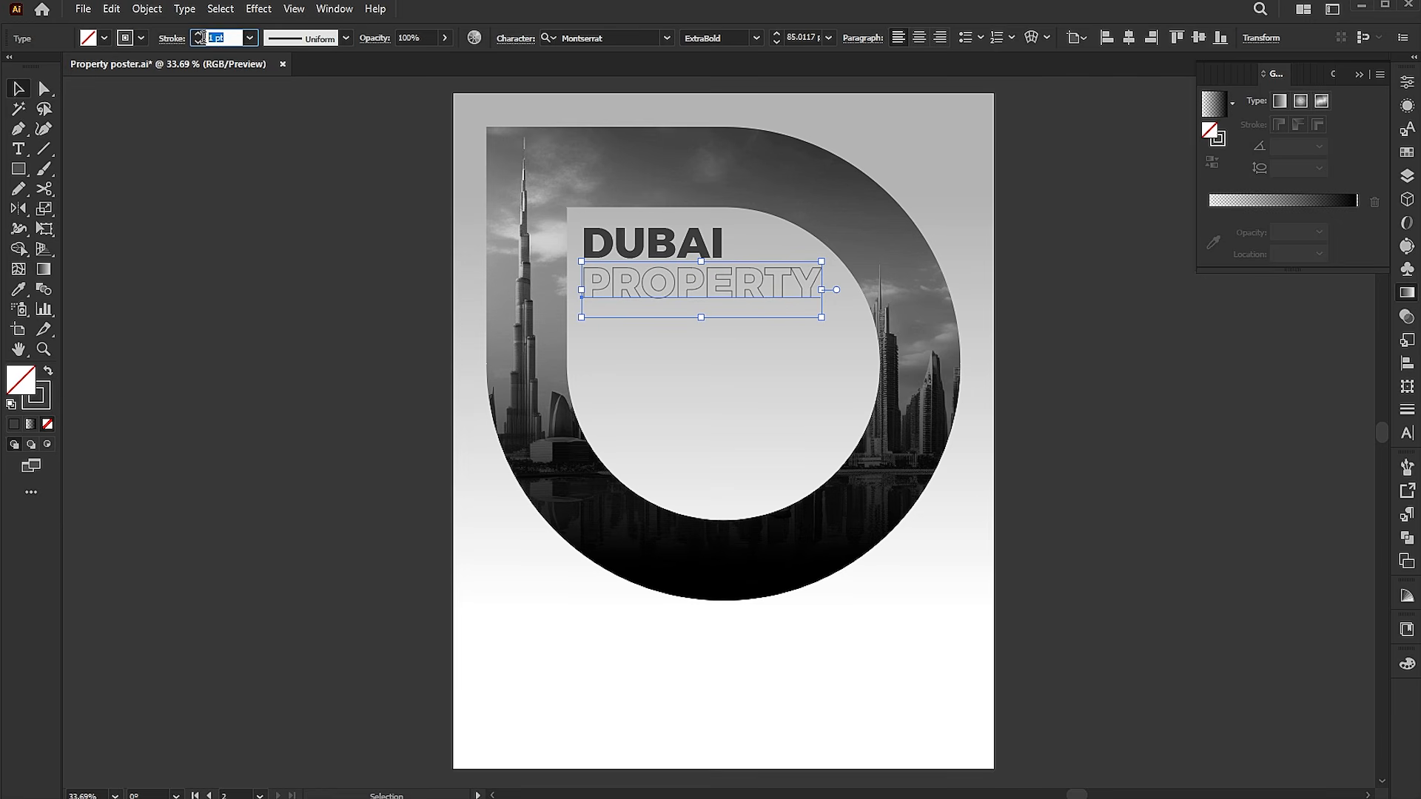
text(2.52)
key(Return)
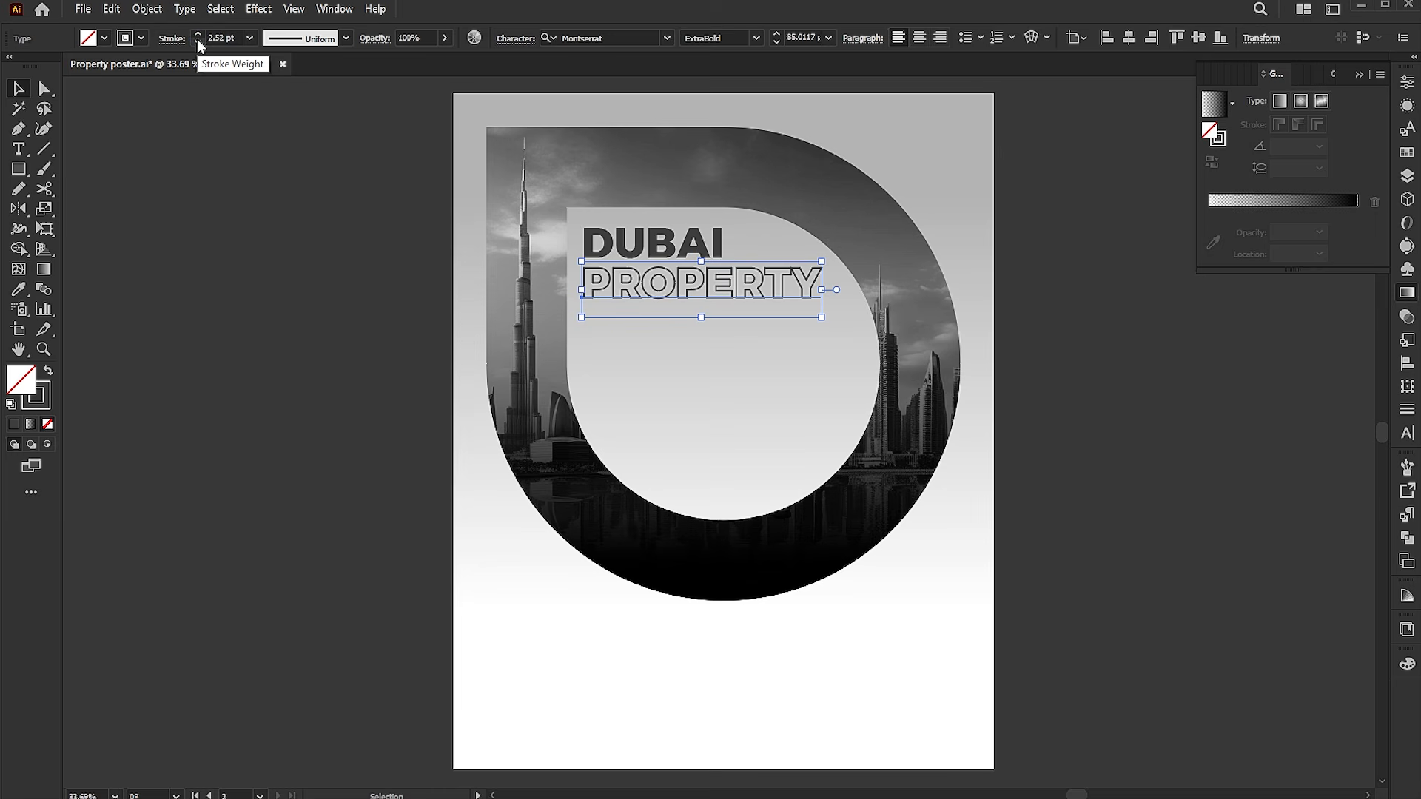
click(1225, 405)
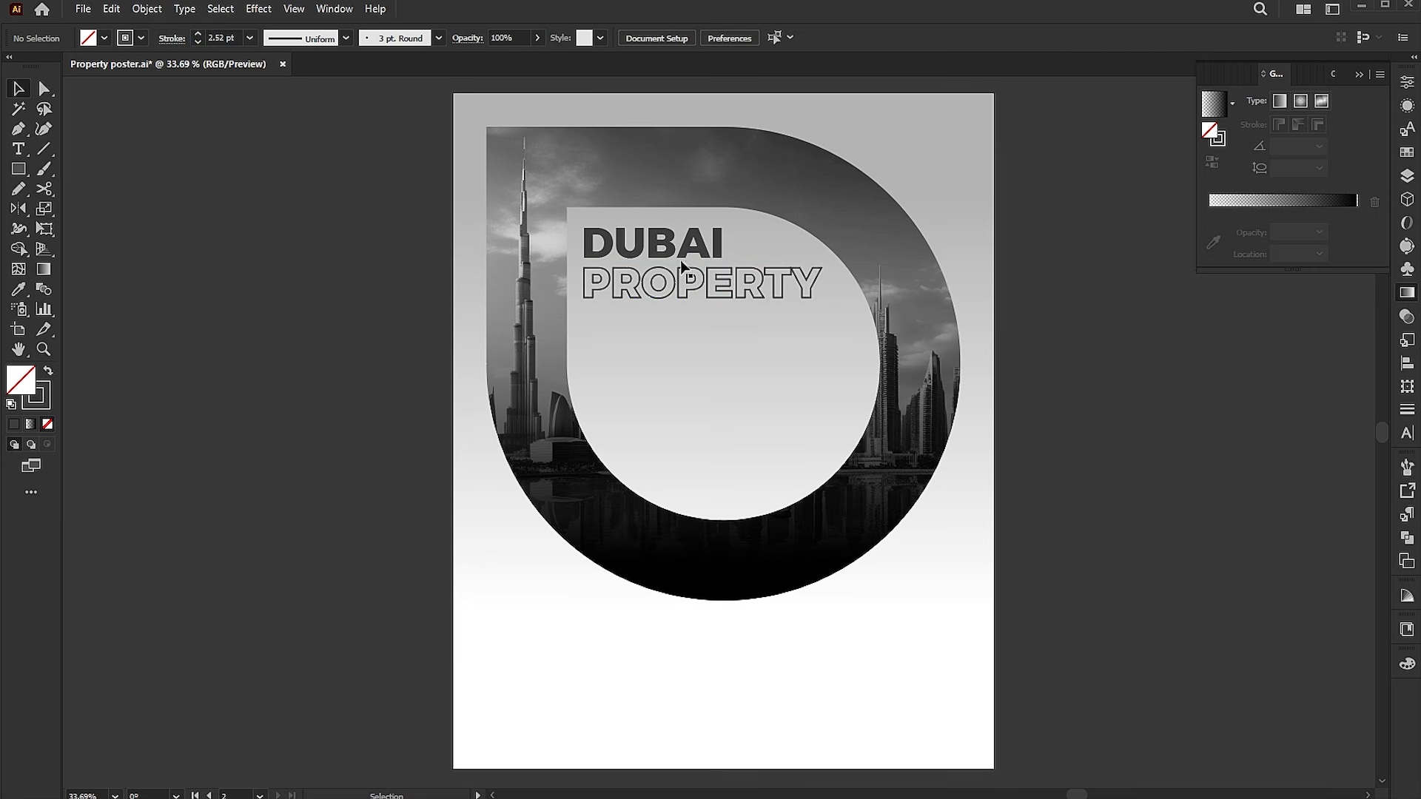
Duplicate the PROPERTY line below and replace the copy's text with EXPERT.
drag(690, 288, 689, 328)
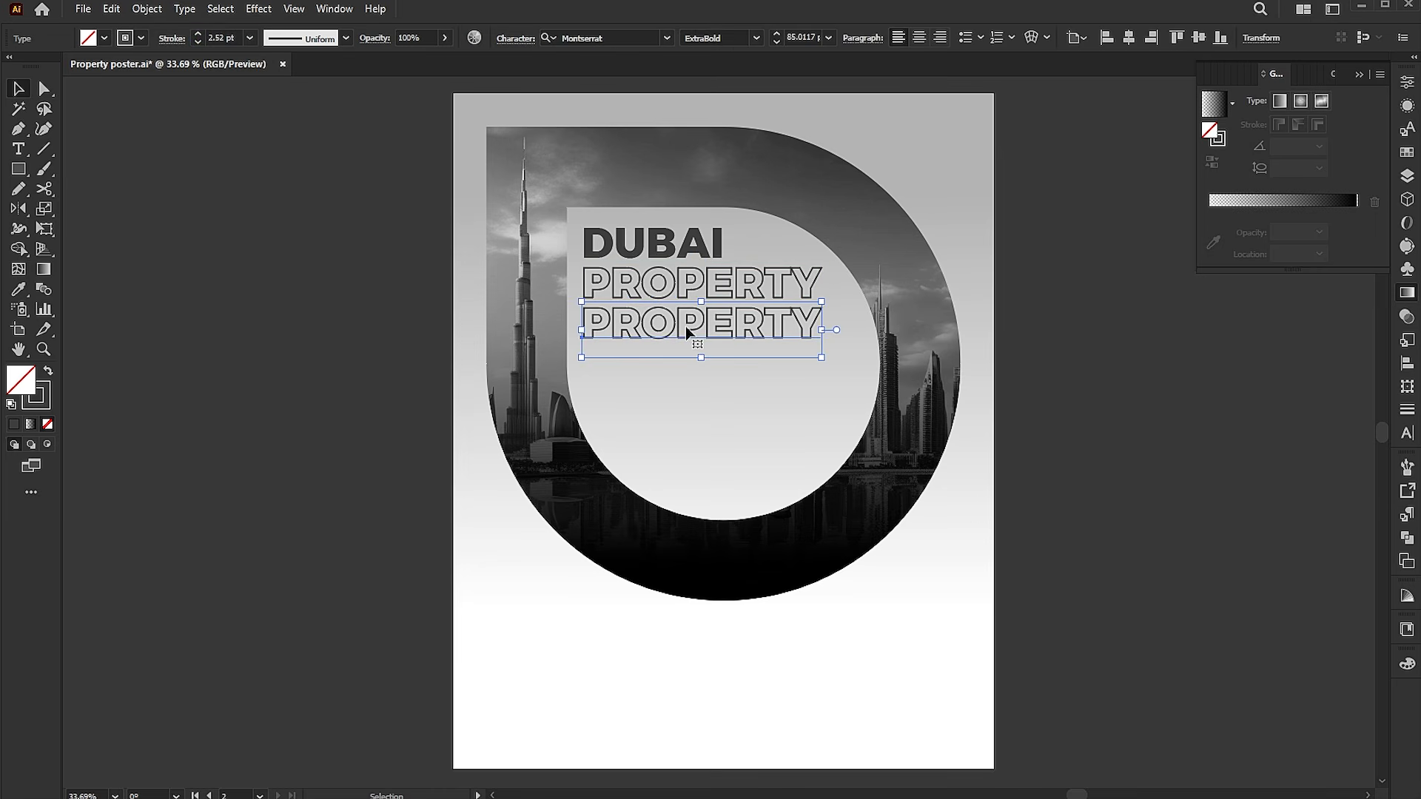
double_click(762, 348)
key(ctrl+a)
key(BackSpace)
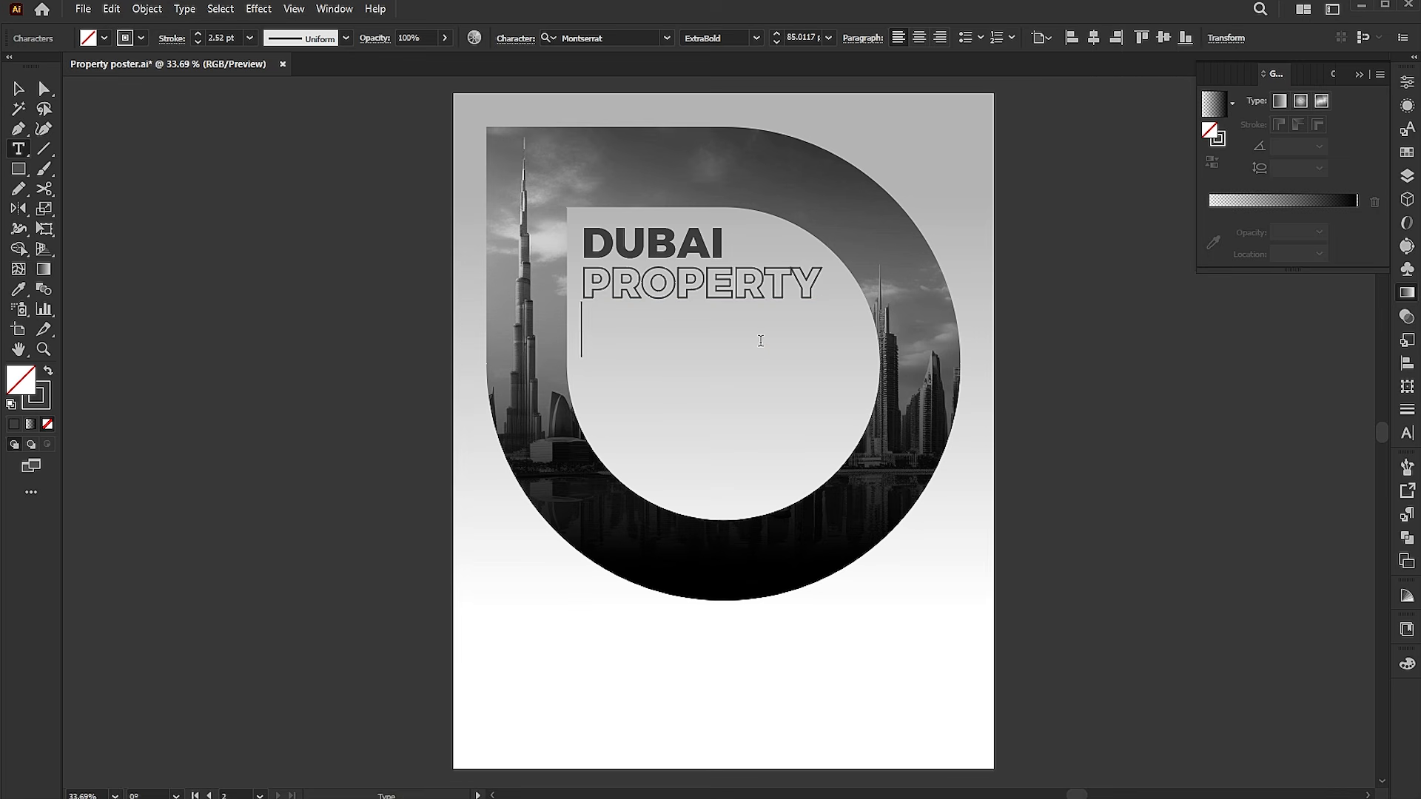
text(EXPERT)
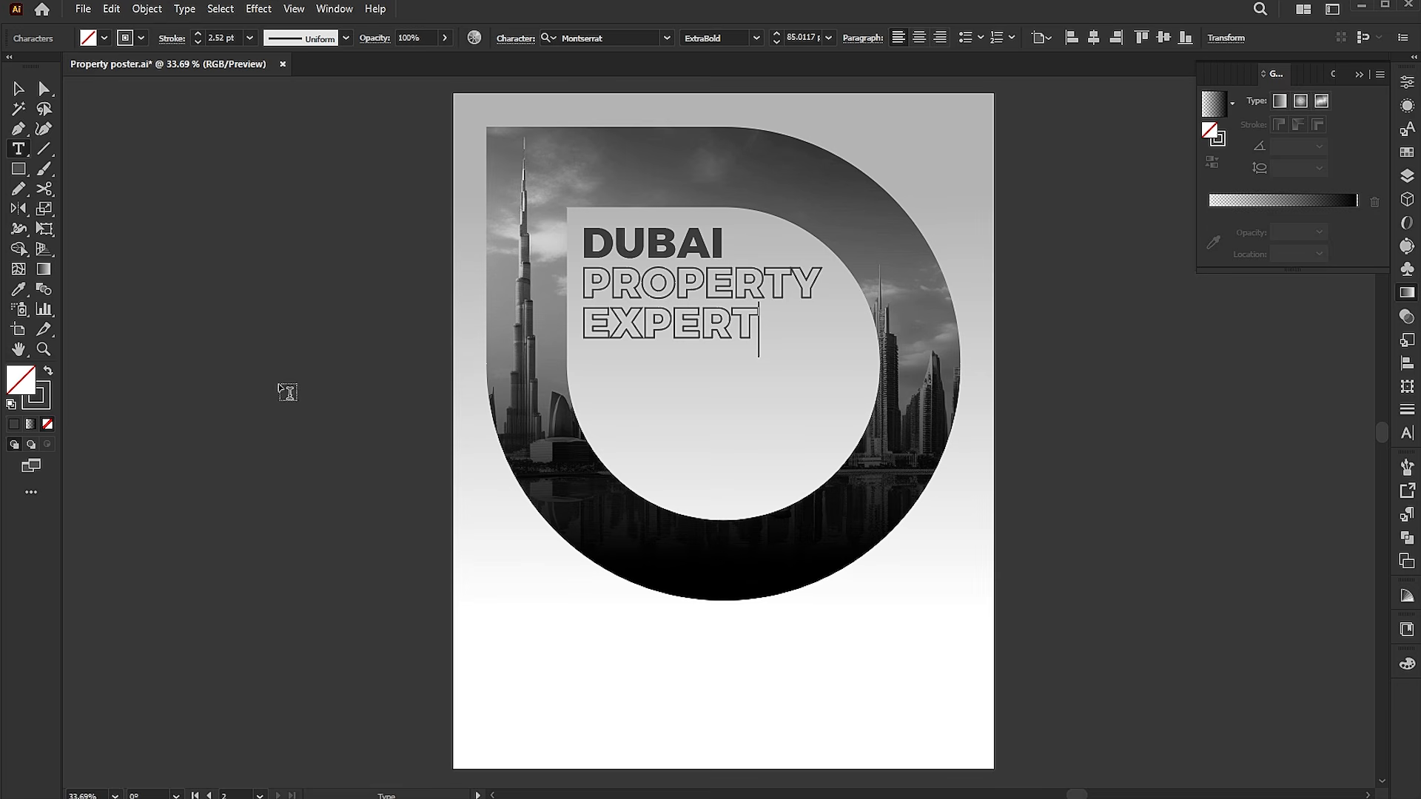
Swap the EXPERT line's fill and stroke so it becomes solid text again.
click(47, 371)
click(49, 370)
click(49, 373)
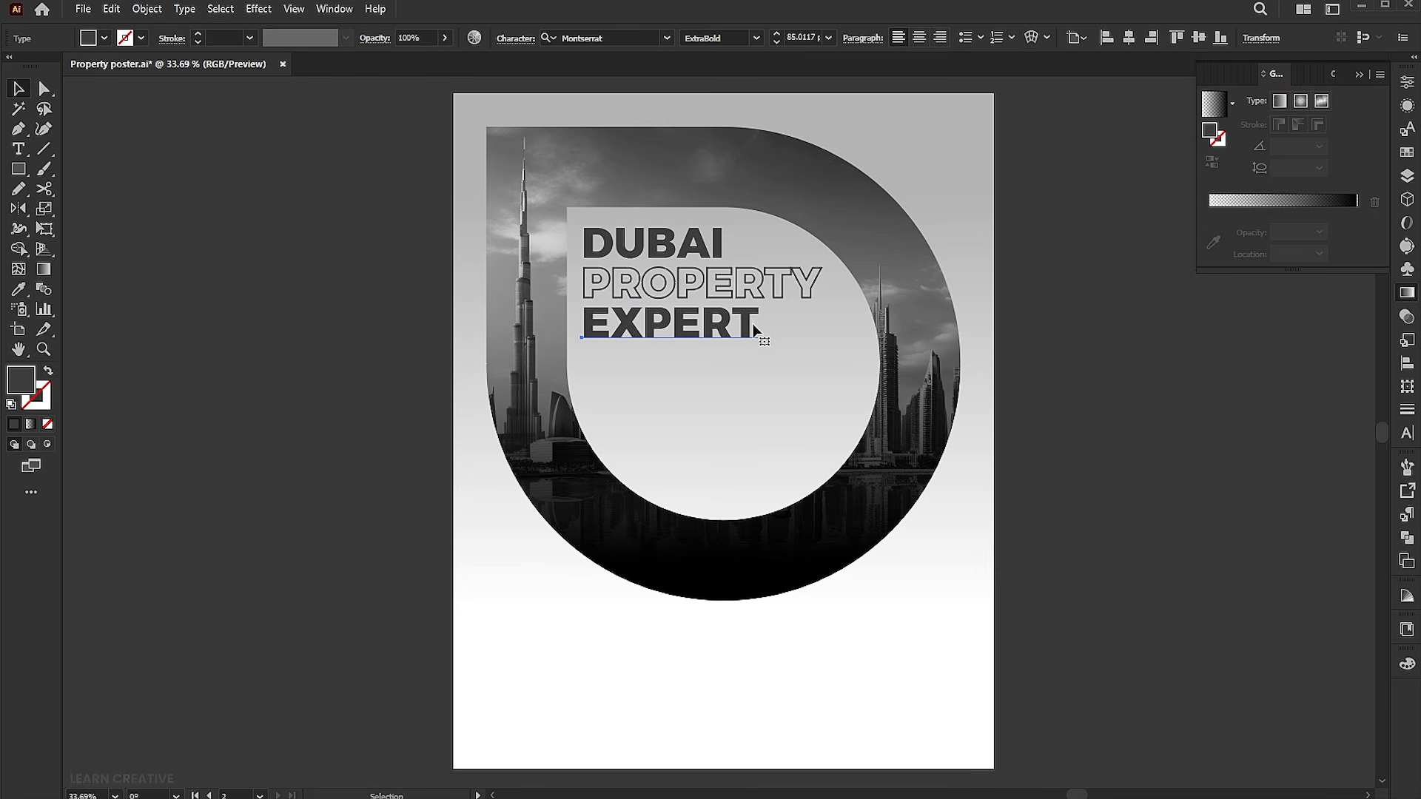
click(1038, 384)
Create an area text box of placeholder text below the headline and set its font style to Regular.
key(t)
click(597, 367)
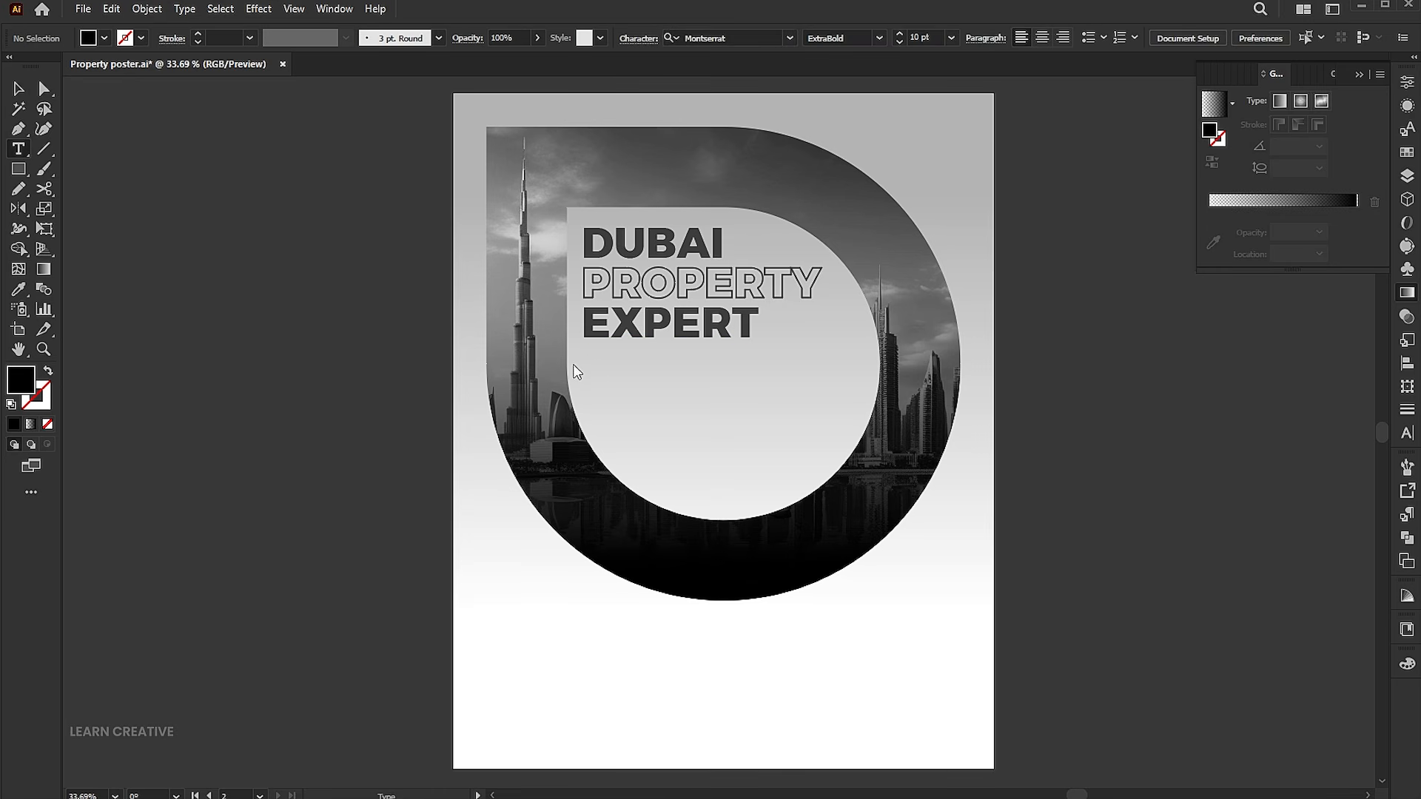
drag(587, 361, 866, 494)
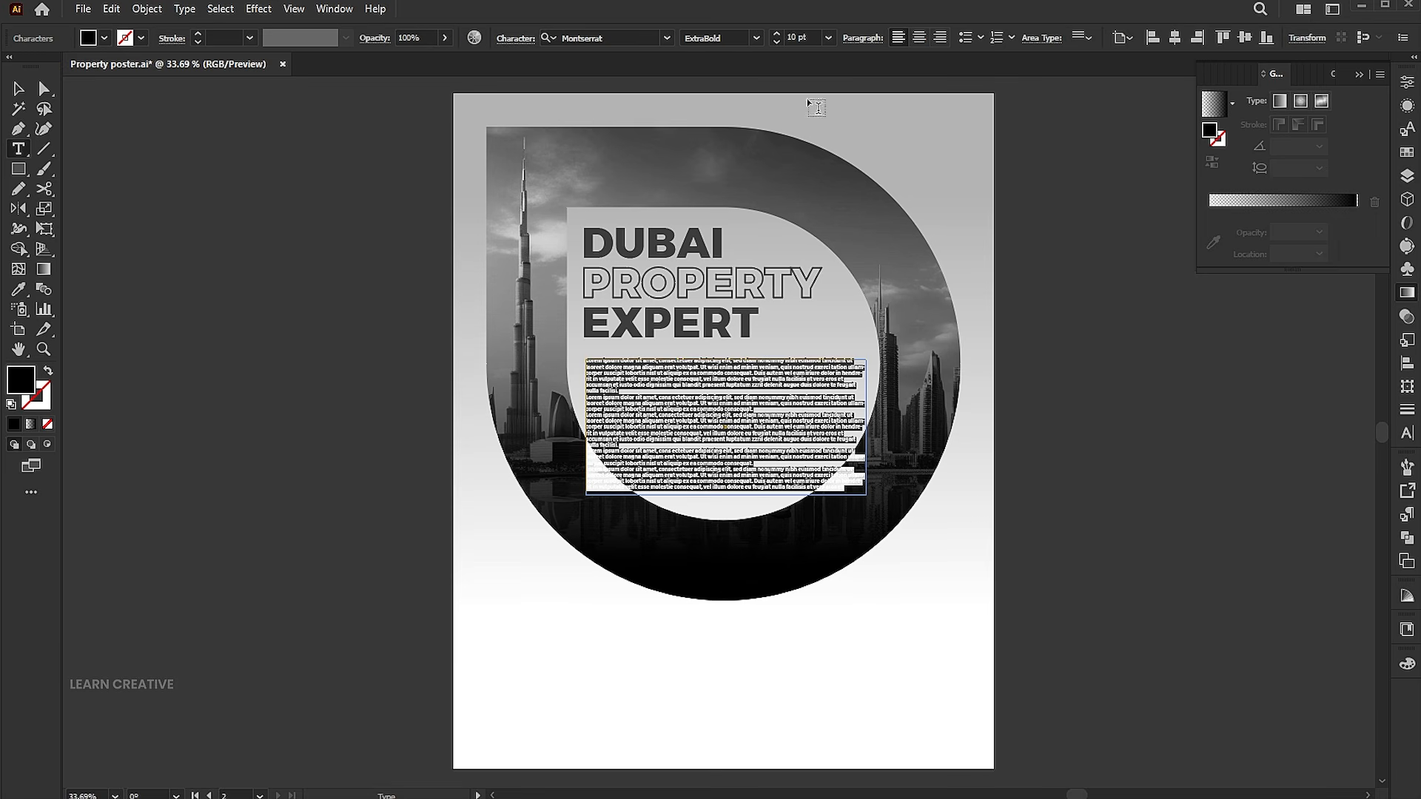
click(755, 38)
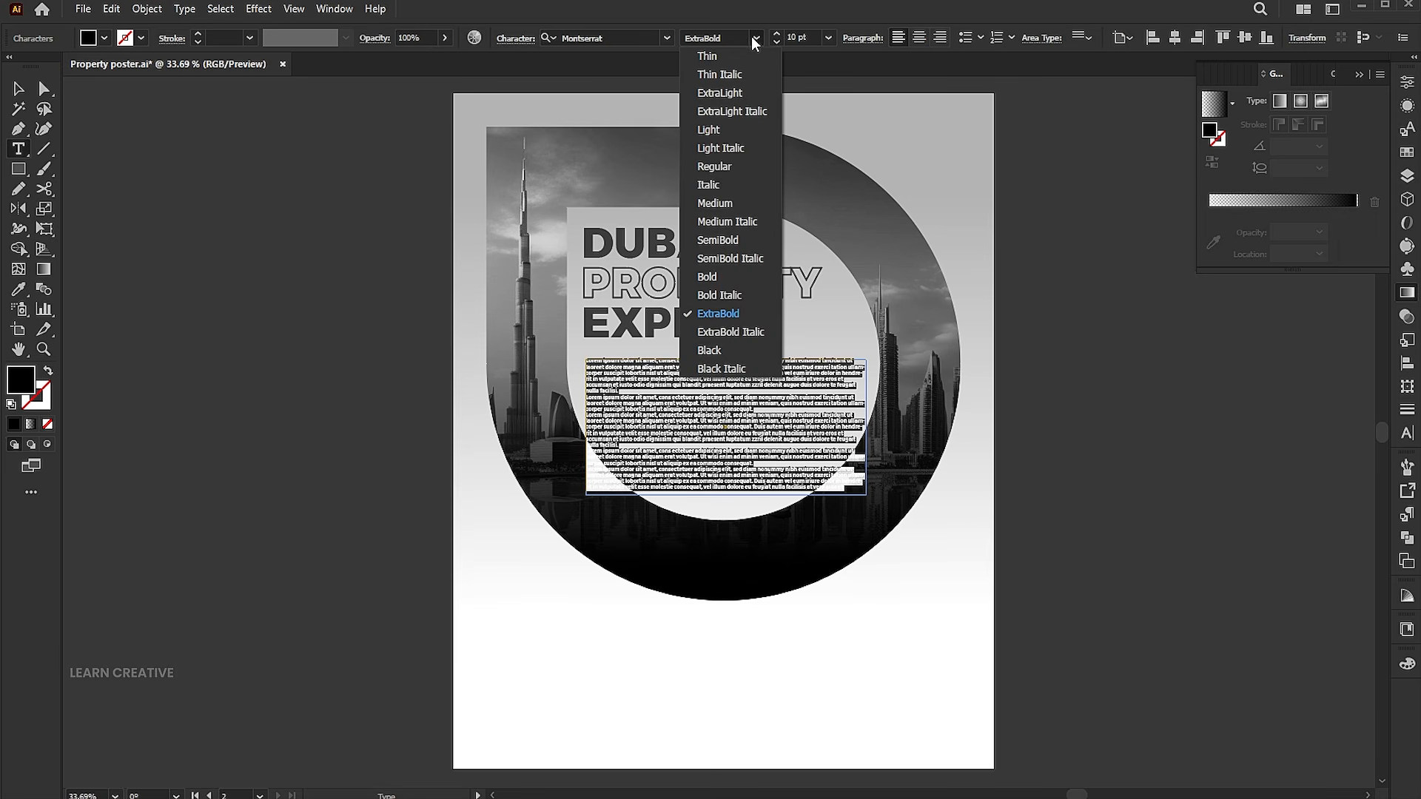
click(737, 168)
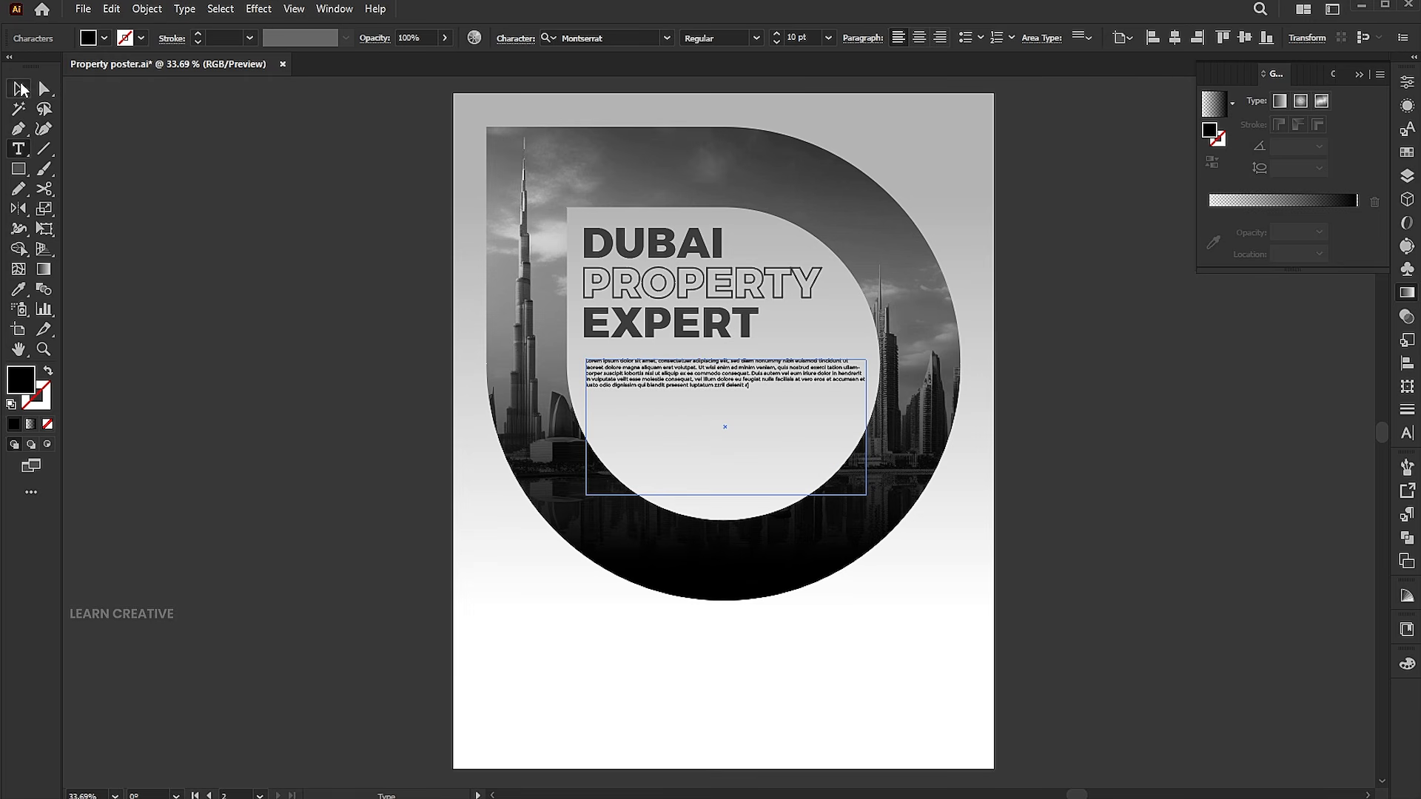
Resize the paragraph text box narrower and shorter to fit its text.
key(Escape)
drag(867, 428, 833, 427)
drag(710, 494, 664, 369)
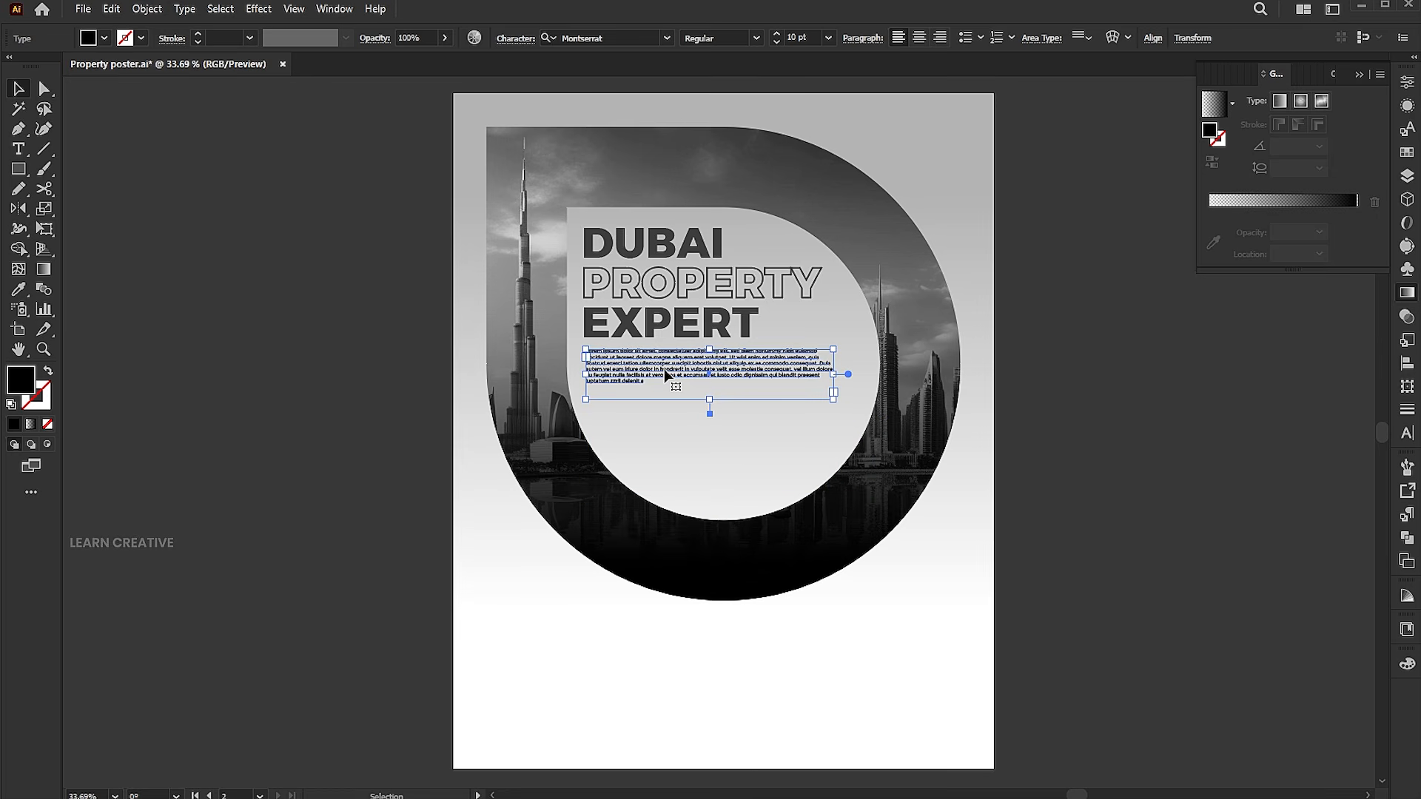
Sample the headline's gray color onto the paragraph text with the Eyedropper tool.
click(19, 289)
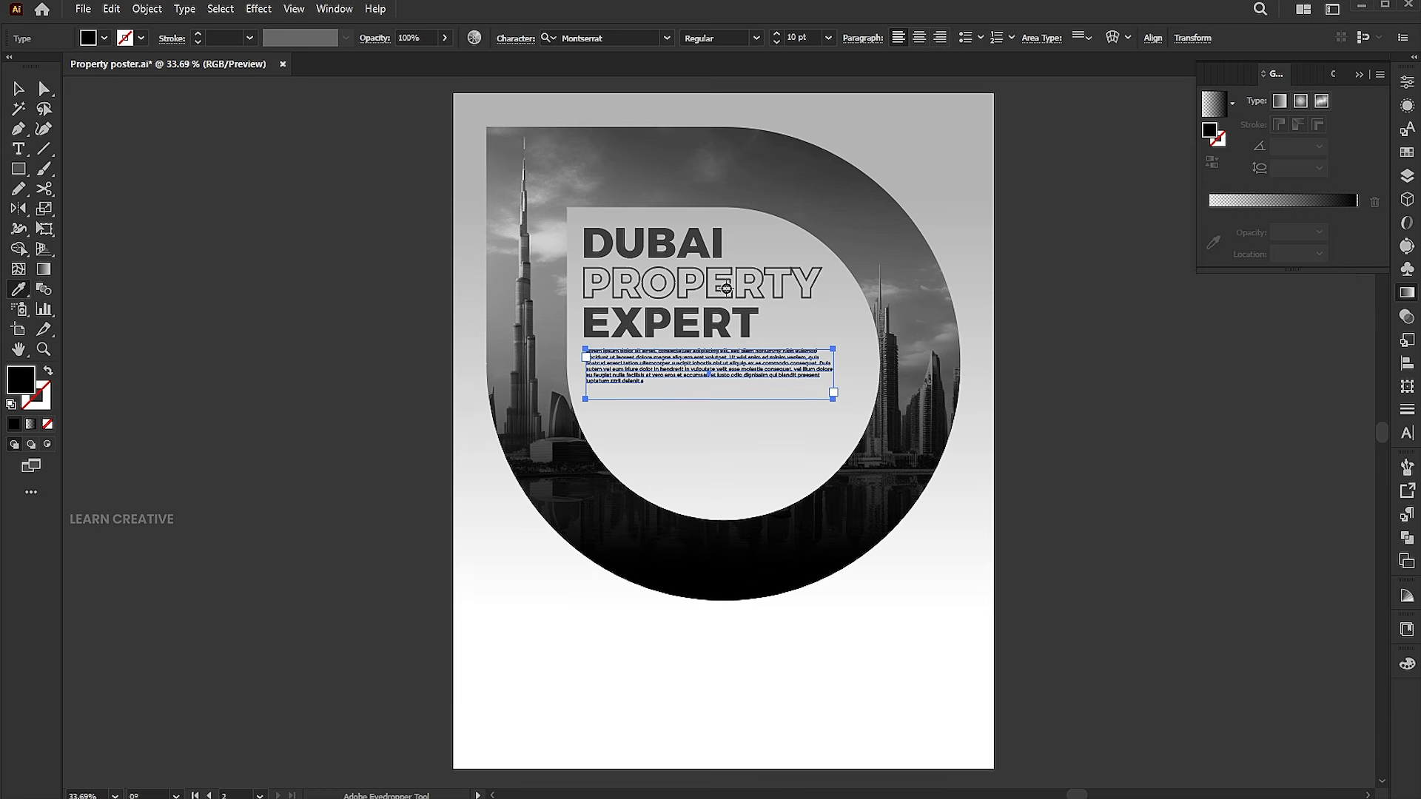
click(715, 311)
key(v)
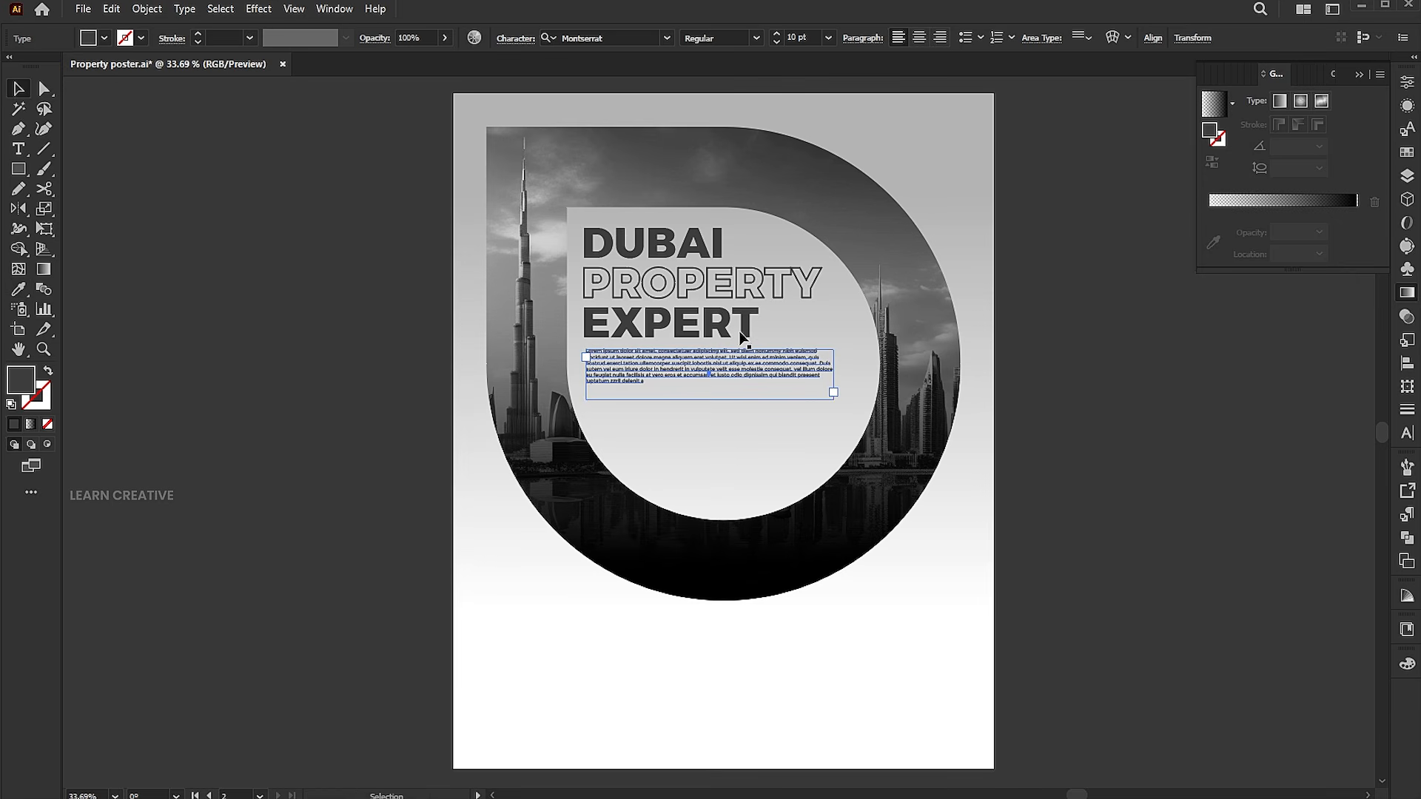
click(1076, 507)
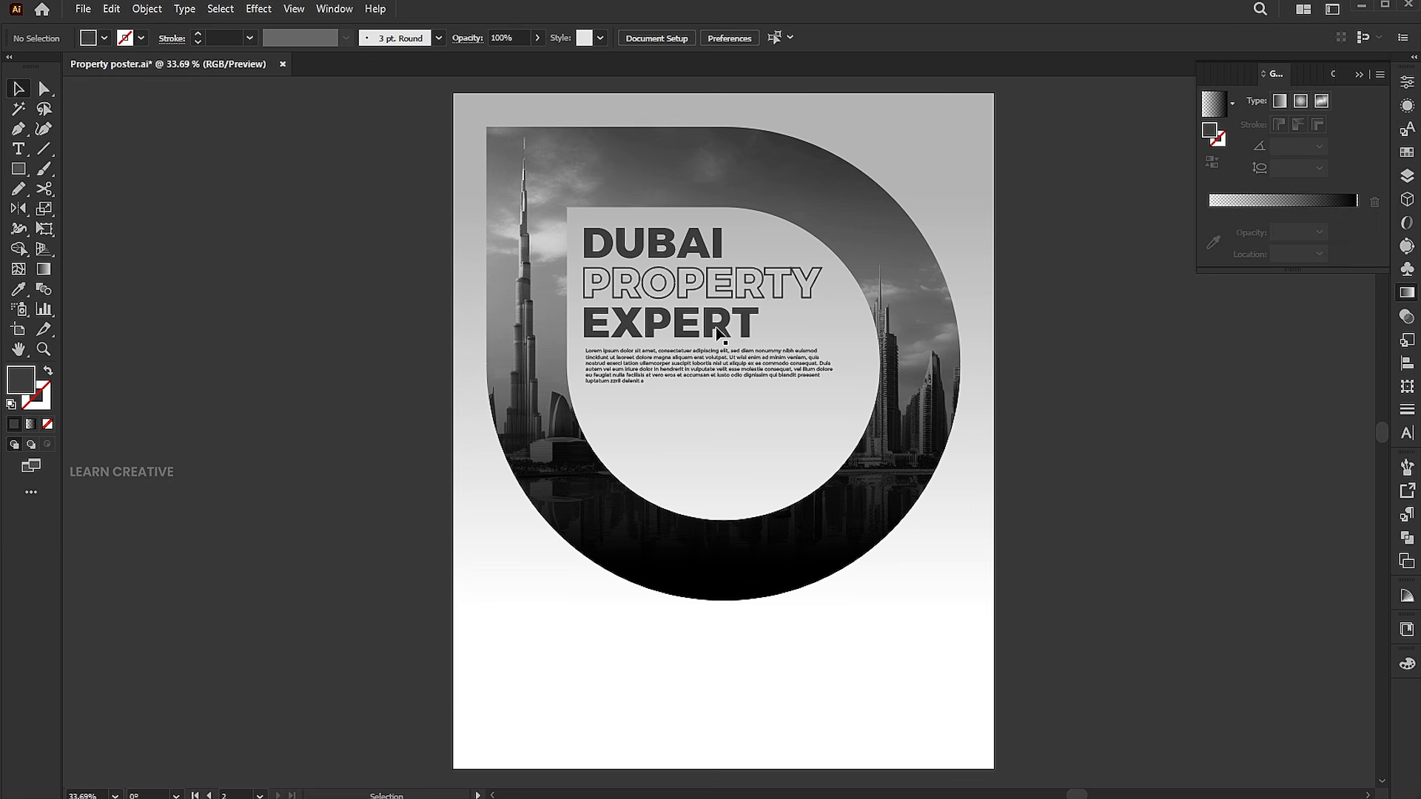
Duplicate the EXPERT line below the paragraph and change the copy's text to CLICK NOW.
drag(718, 333, 707, 428)
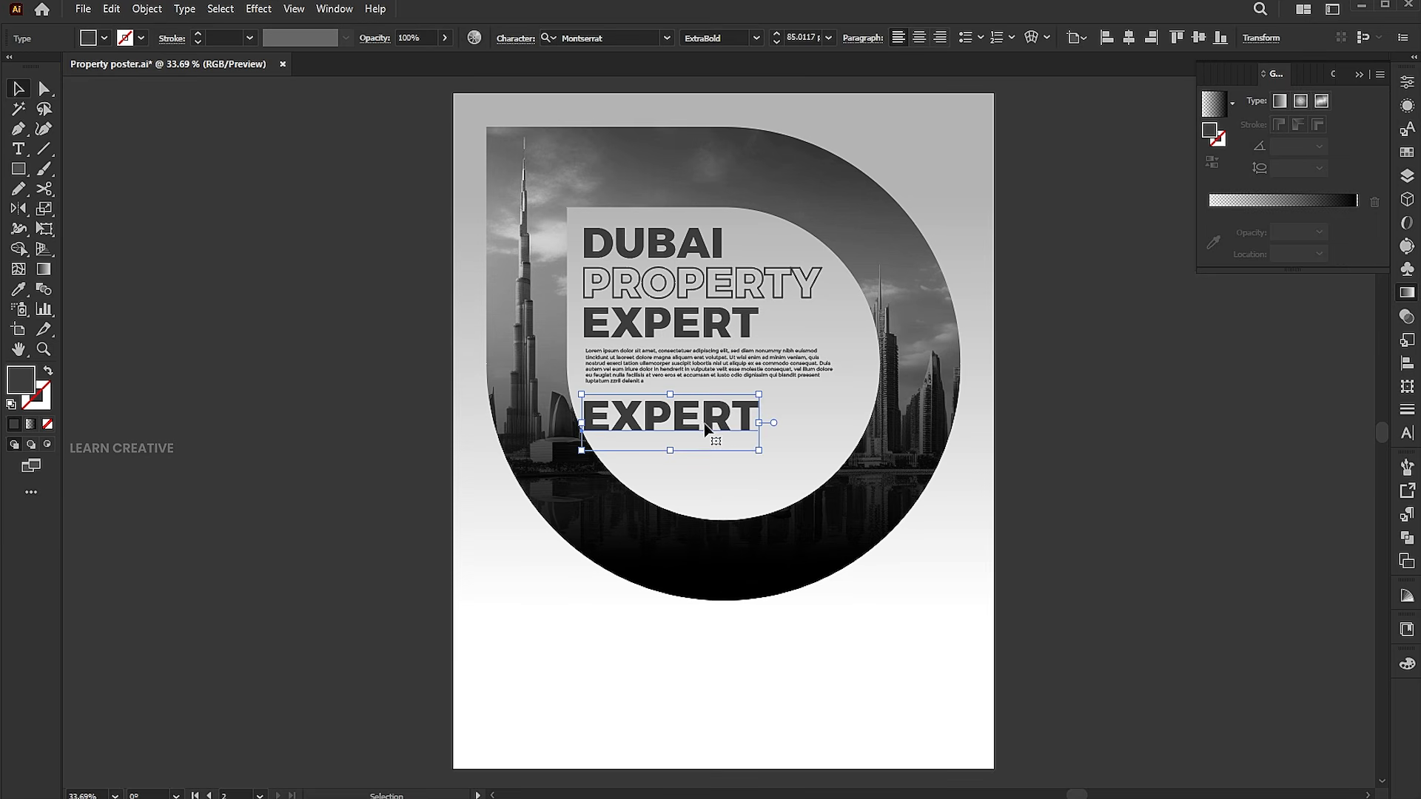
double_click(707, 428)
text(CLICK )
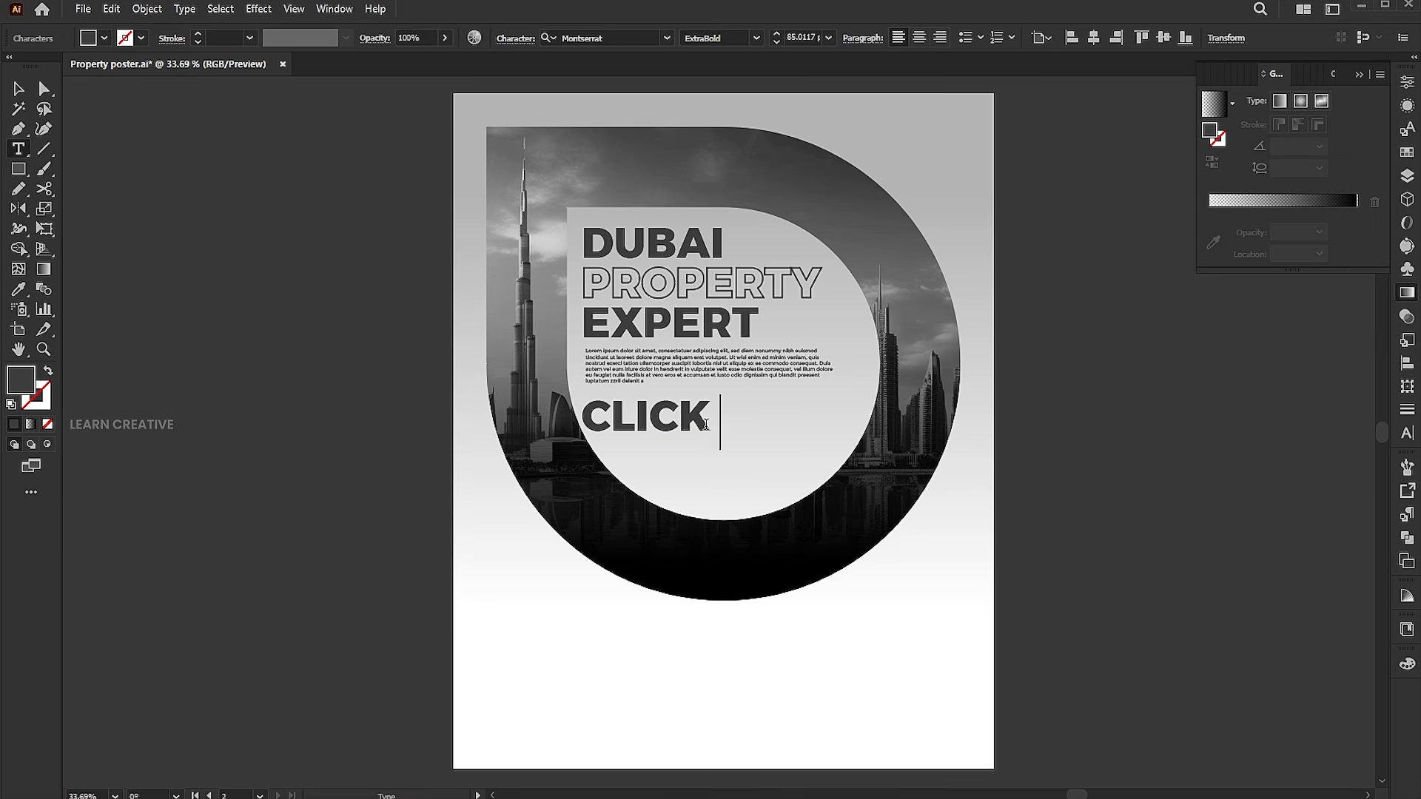
text(NOW)
key(Escape)
Set the CLICK NOW text to Medium Italic and scale it down.
click(756, 38)
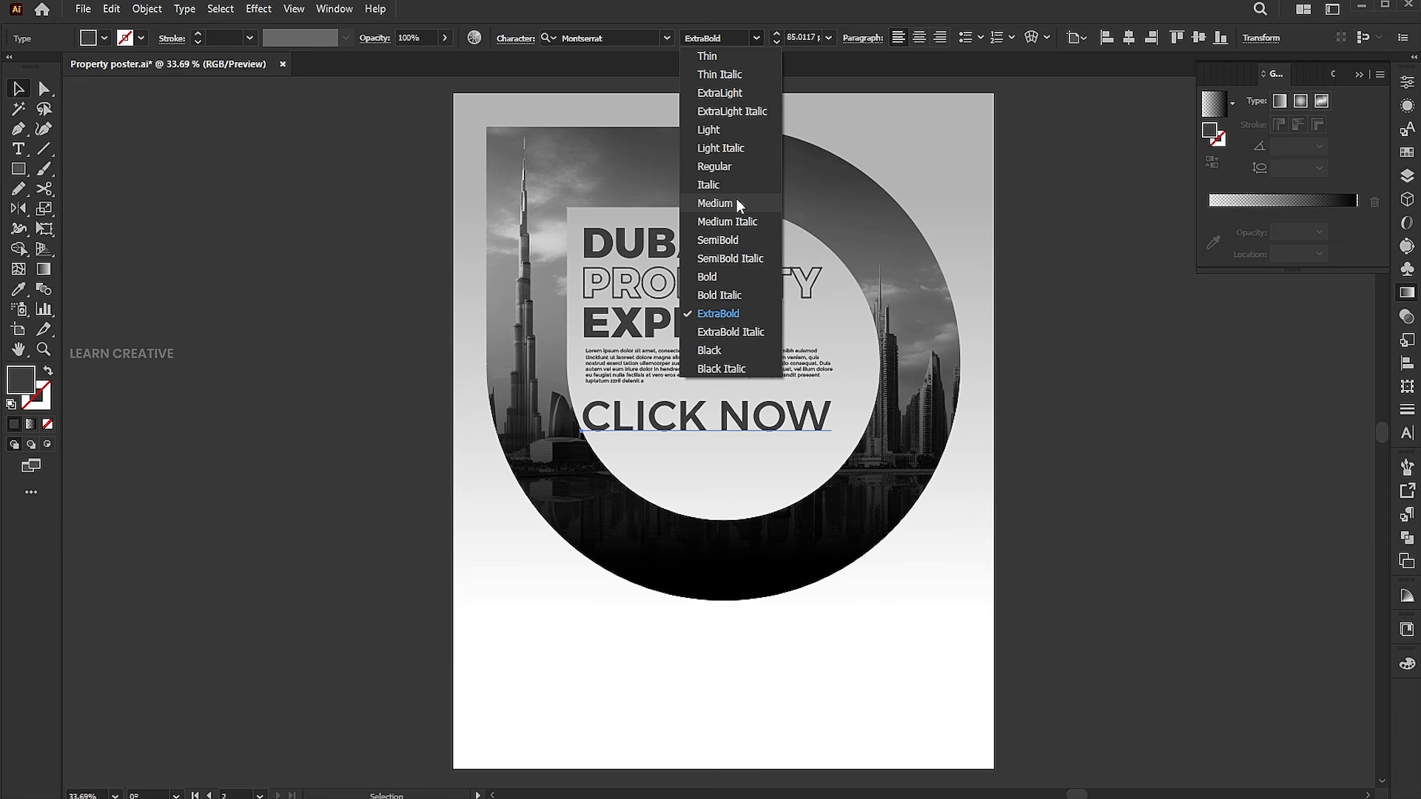
click(731, 221)
drag(837, 449, 659, 451)
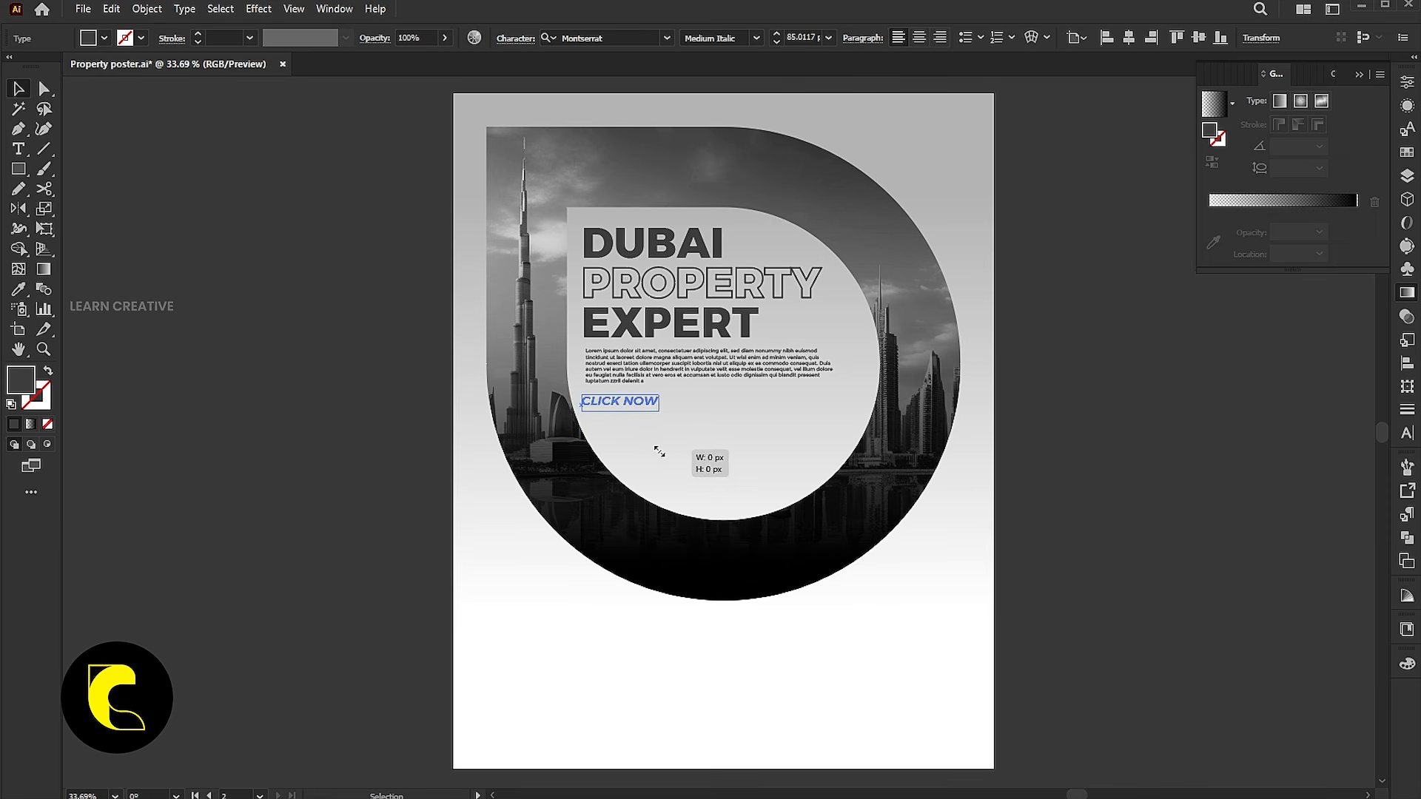
Draw a dark gray rectangle over the CLICK NOW text as a button background.
scroll(626, 408, up, 5)
drag(706, 405, 733, 399)
drag(797, 431, 748, 462)
click(592, 479)
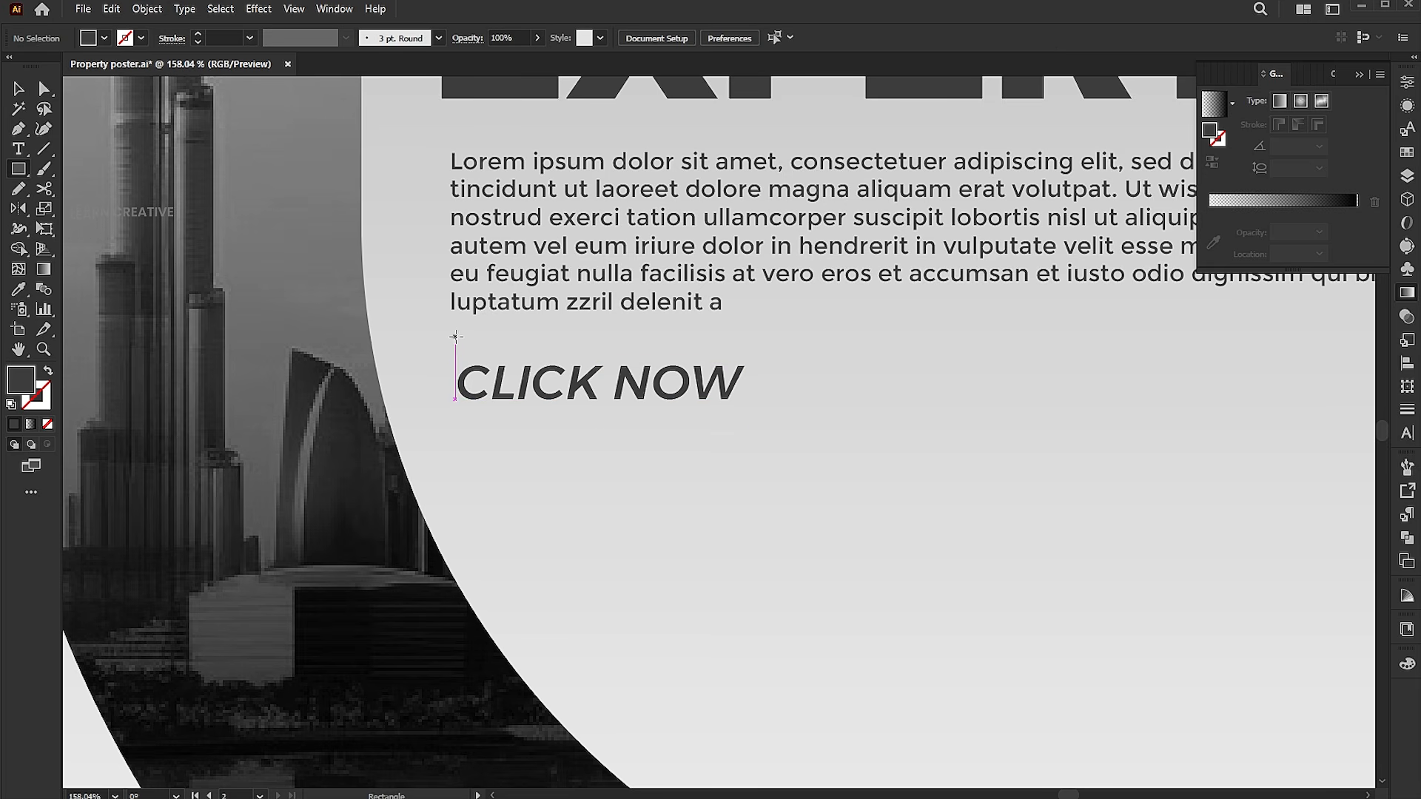
mouse_move(450, 343)
mouse_down()
mouse_move(655, 392)
mouse_move(752, 388)
mouse_up()
key(v)
Bring the CLICK NOW text in front of the button rectangle.
click(698, 399)
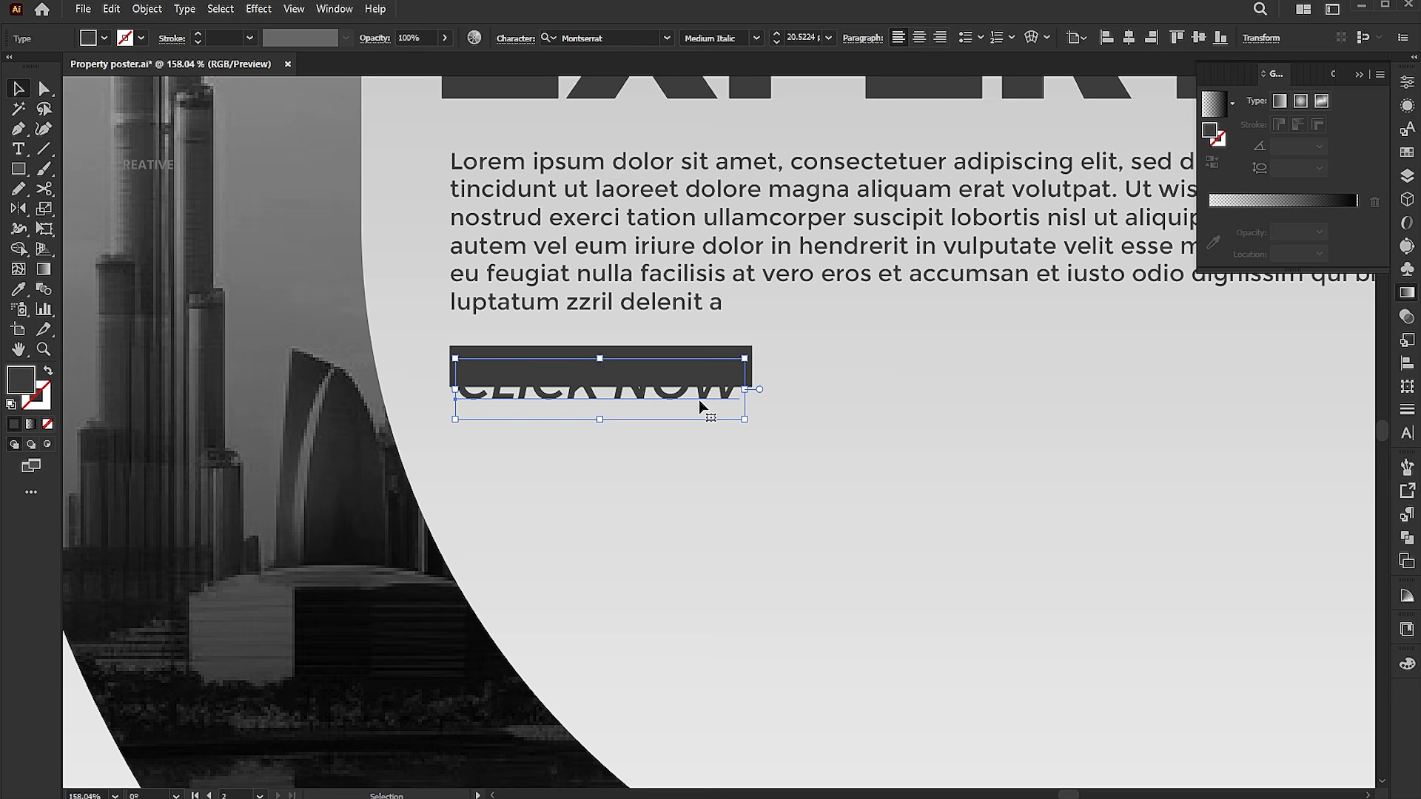
right_click(699, 400)
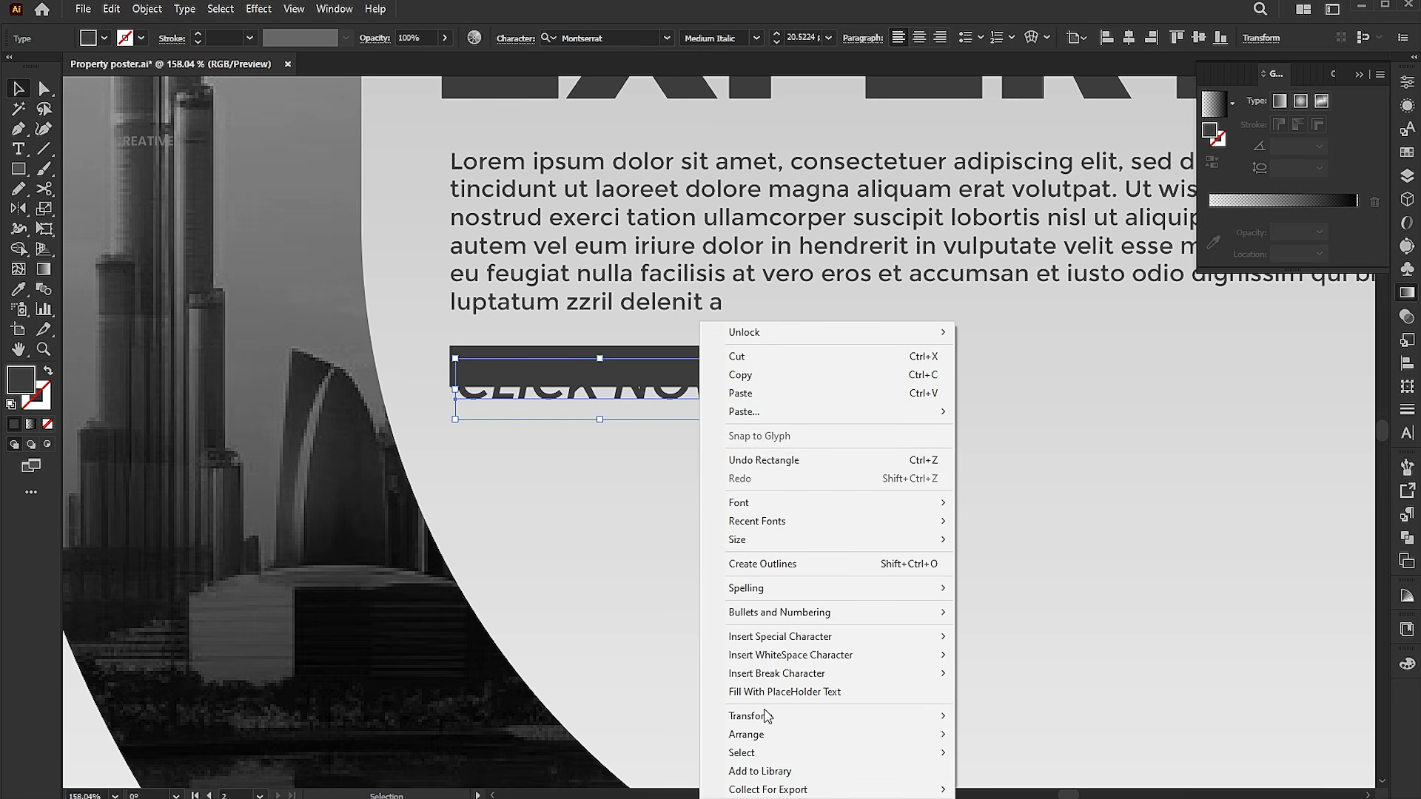
mouse_move(760, 736)
click(1101, 738)
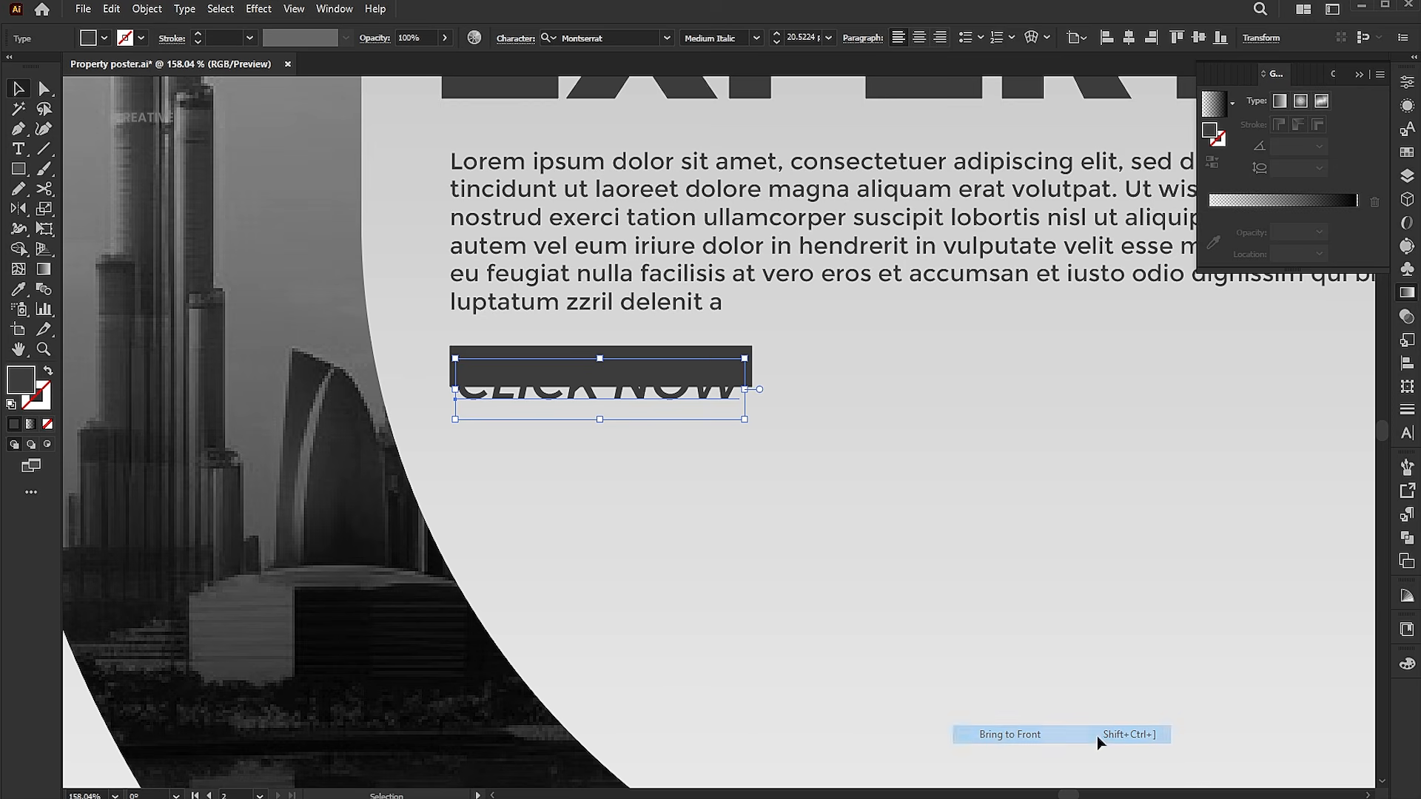
Set the CLICK NOW text fill color to white, ffffff.
double_click(21, 380)
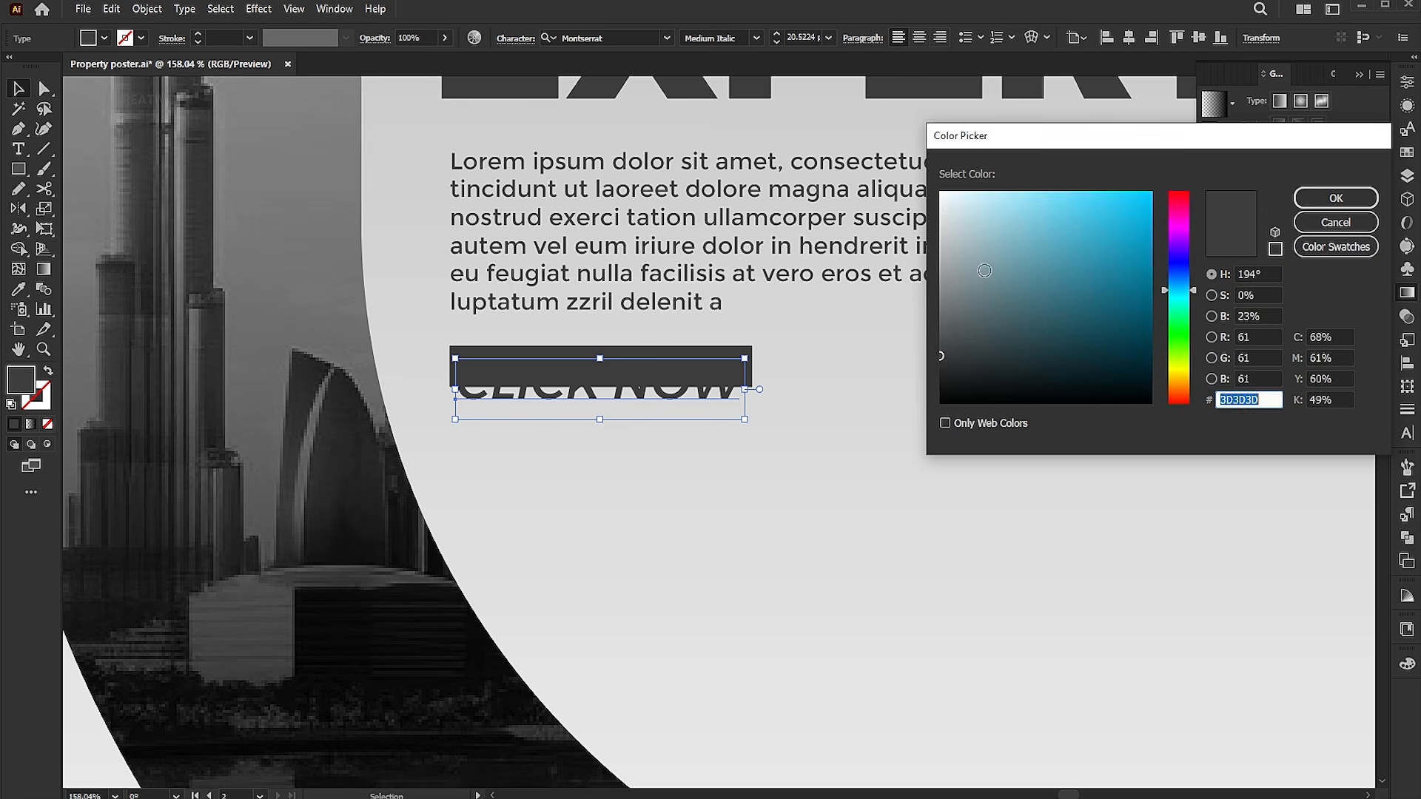
text(ffffff)
click(1331, 195)
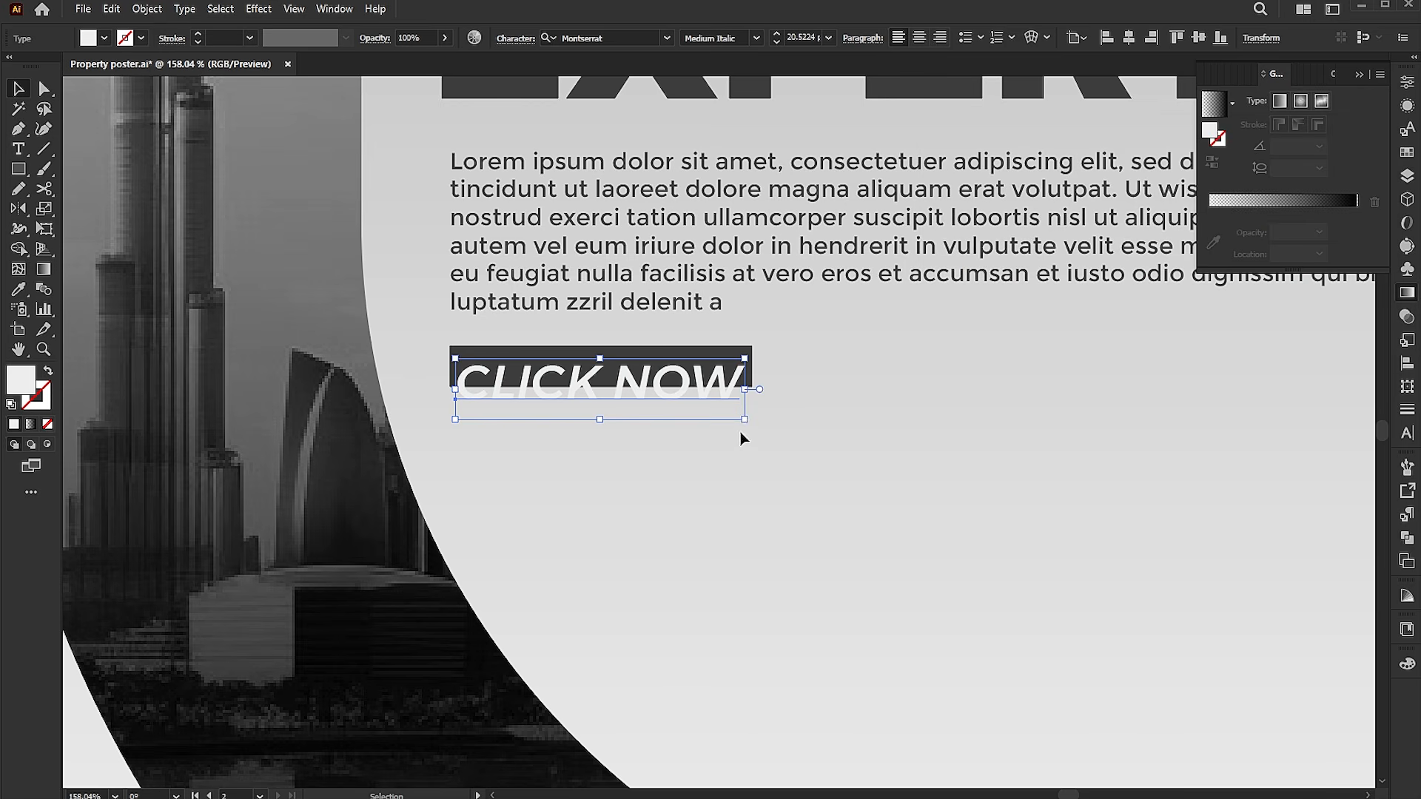
Scale the CLICK NOW text down and narrow the rectangle to fit around it.
drag(744, 419, 657, 374)
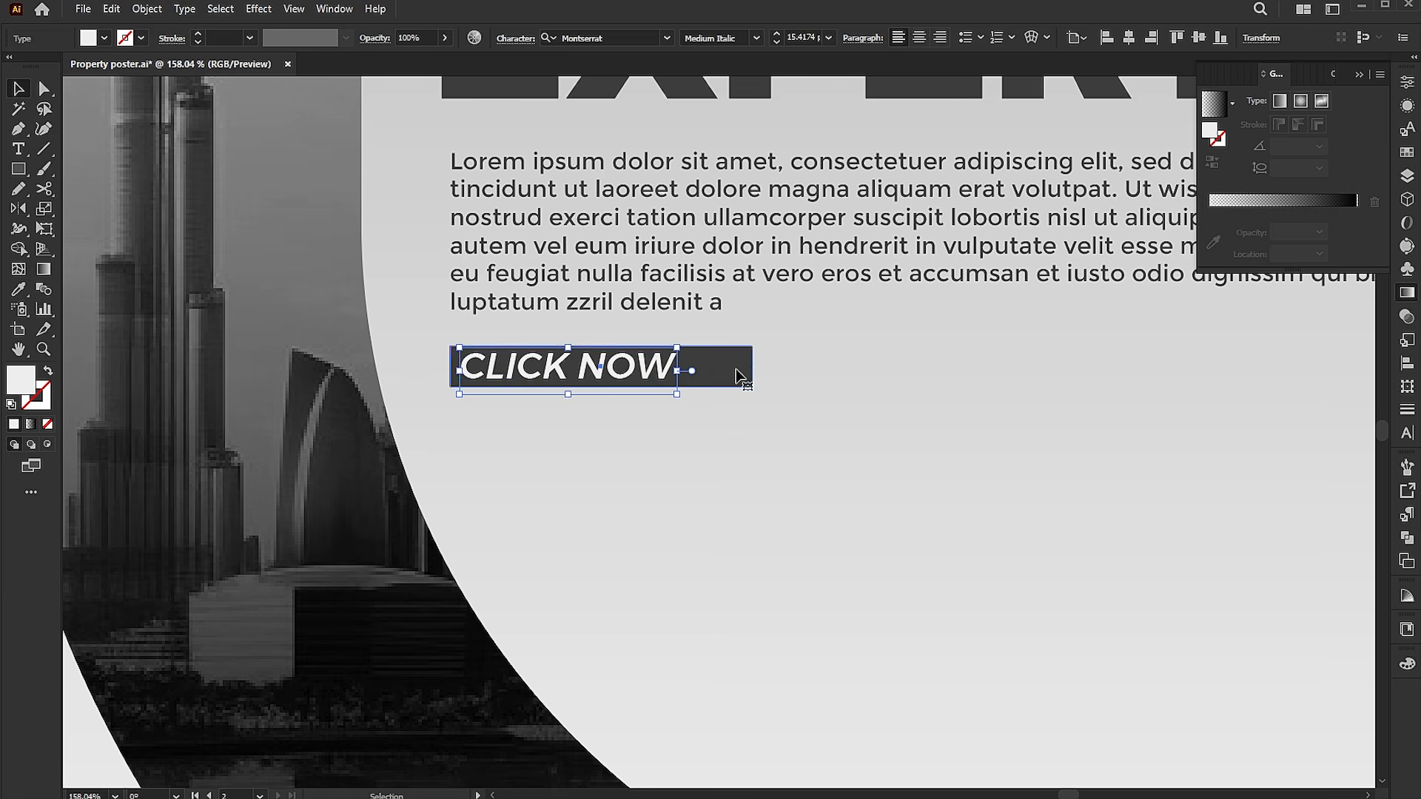
click(736, 368)
drag(757, 372, 691, 370)
key(ctrl+z)
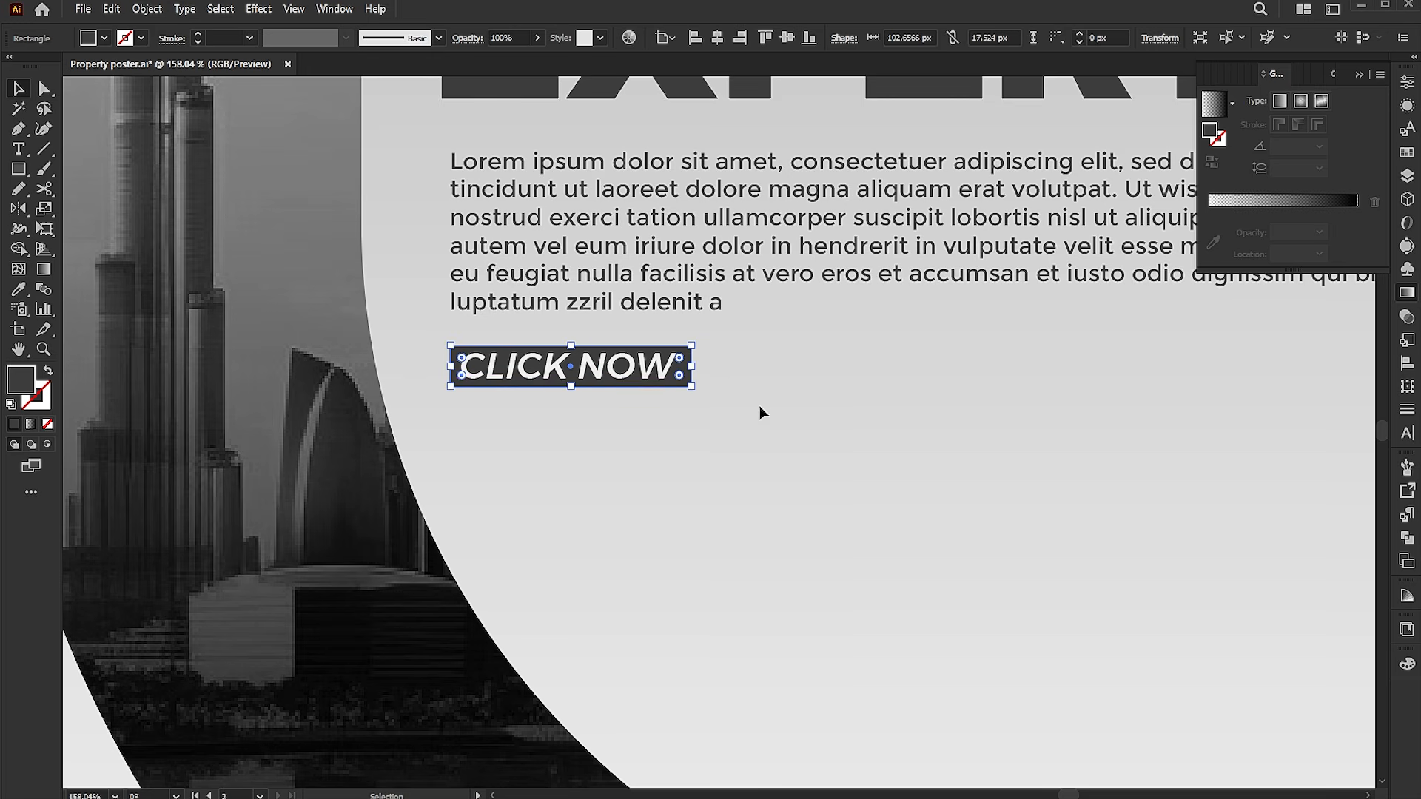
Set the tracking of the CLICK NOW text to 17.
key(ctrl+0)
click(1193, 399)
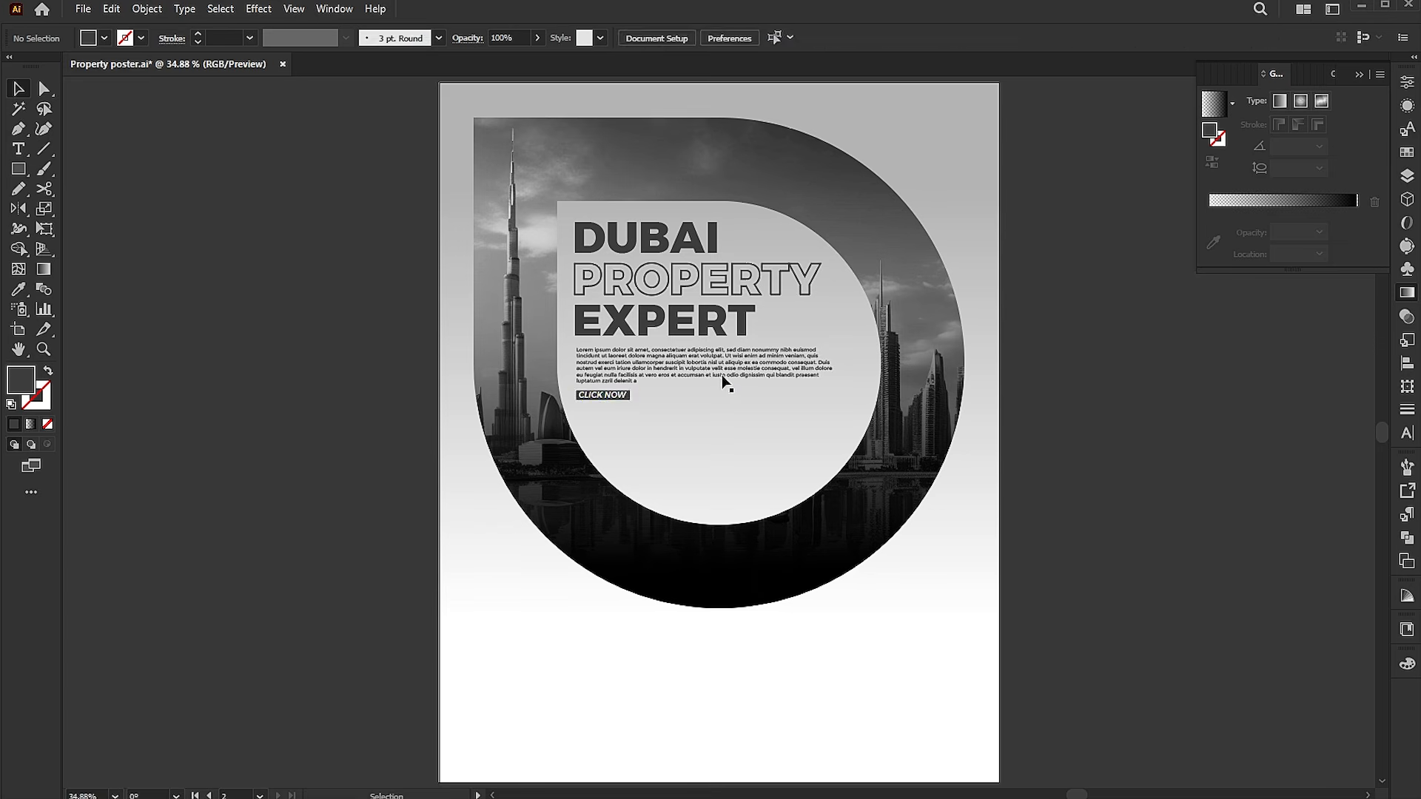
click(618, 398)
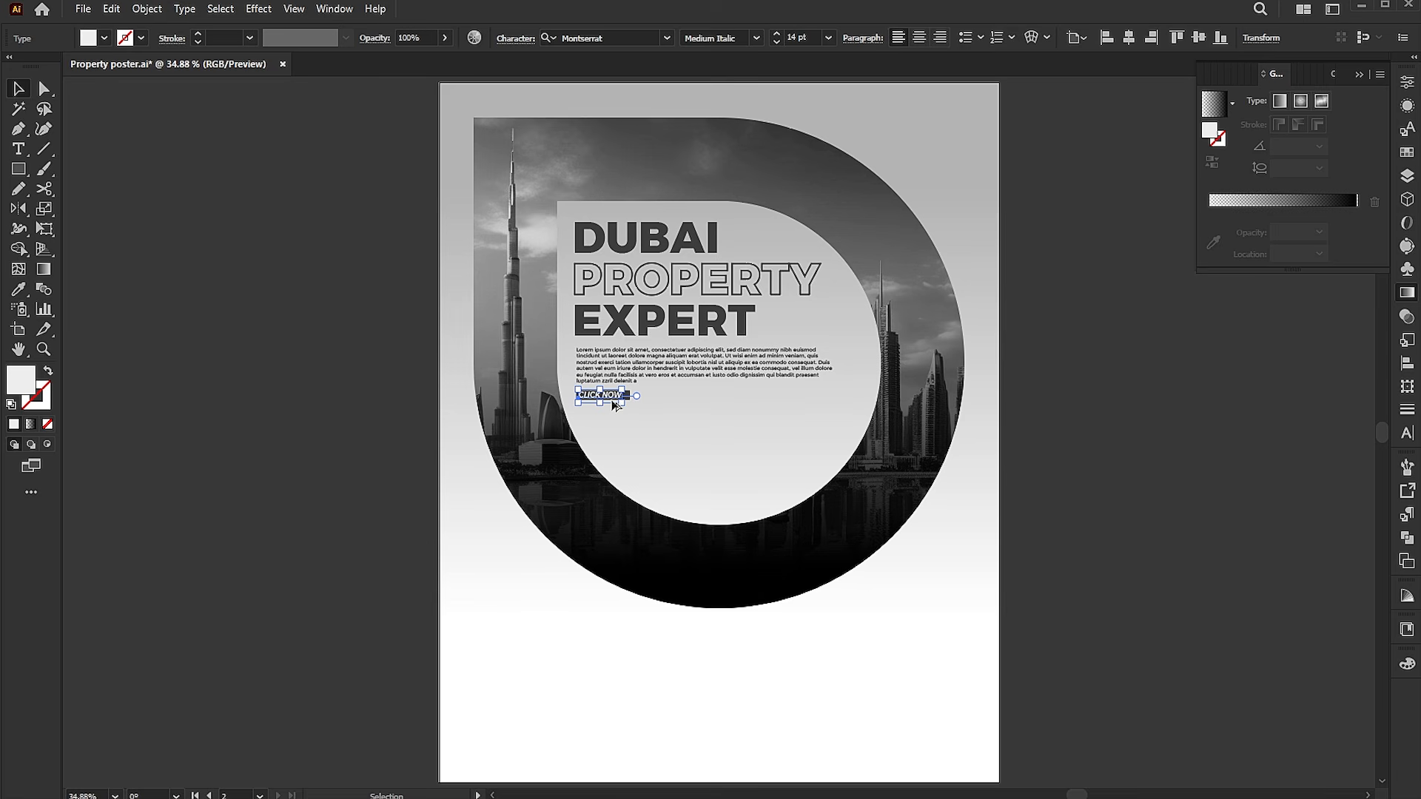
key(ctrl+t)
click(1348, 171)
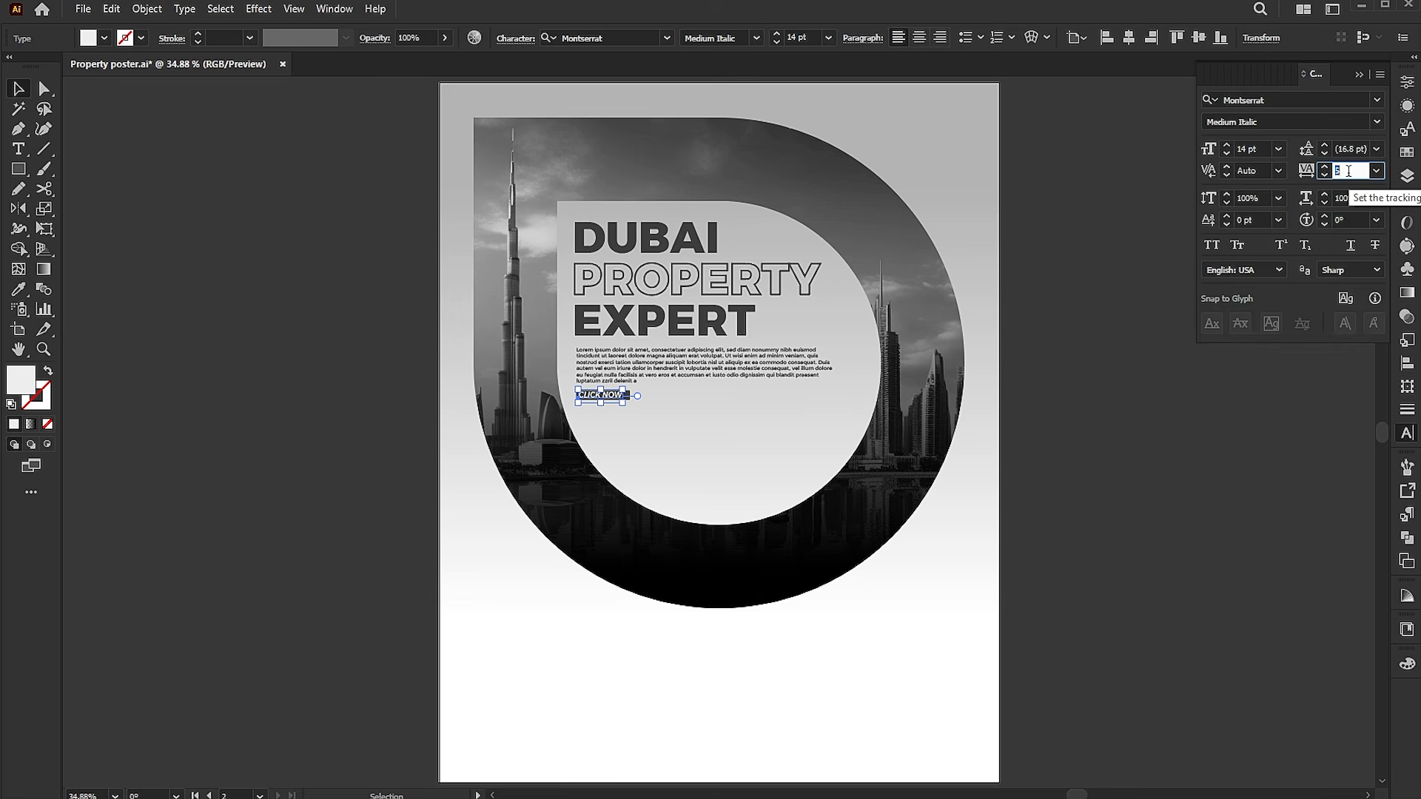
text(10)
key(Return)
click(1136, 665)
click(625, 397)
click(1040, 466)
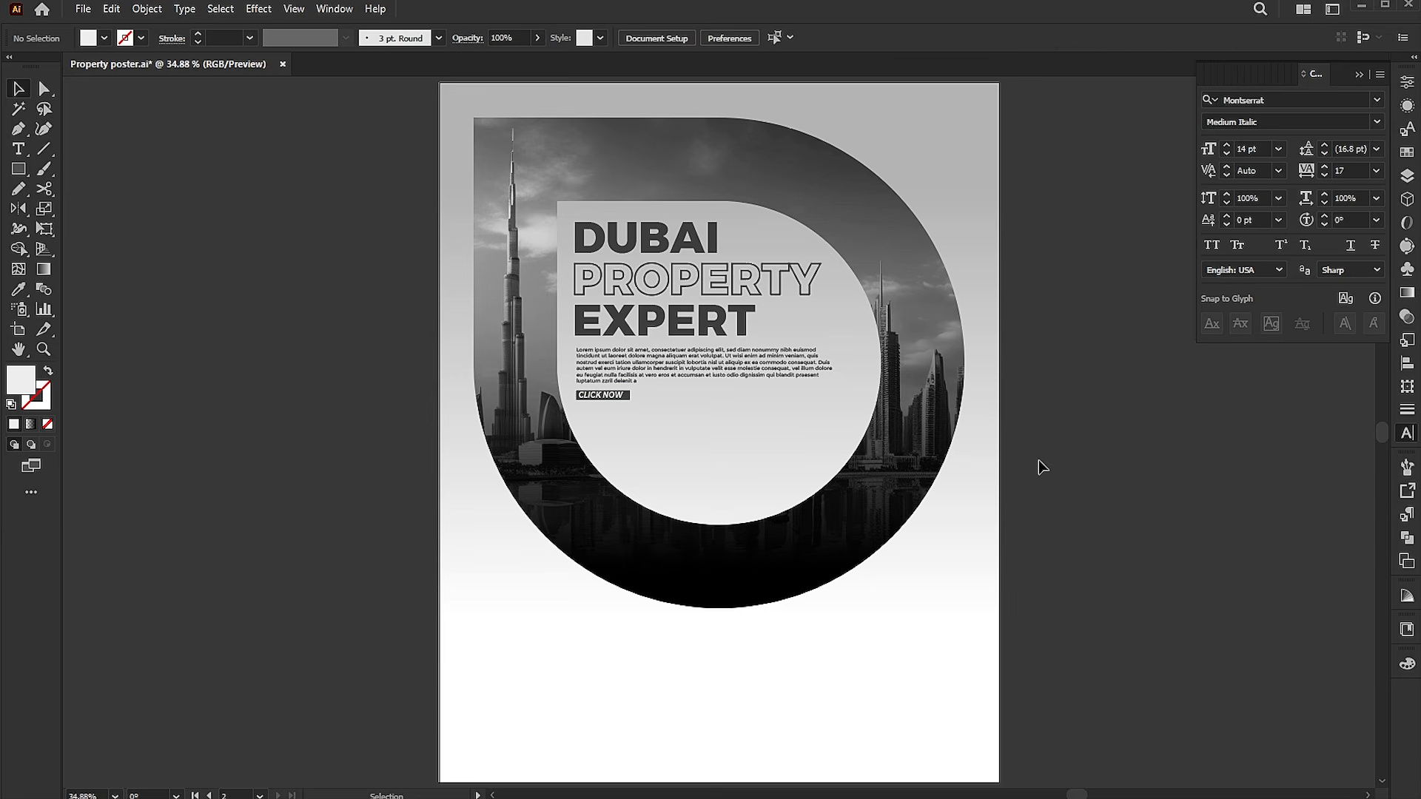
Duplicate the D-shaped skyline group below and reflect the copy horizontally as a mirror image.
drag(891, 284, 893, 453)
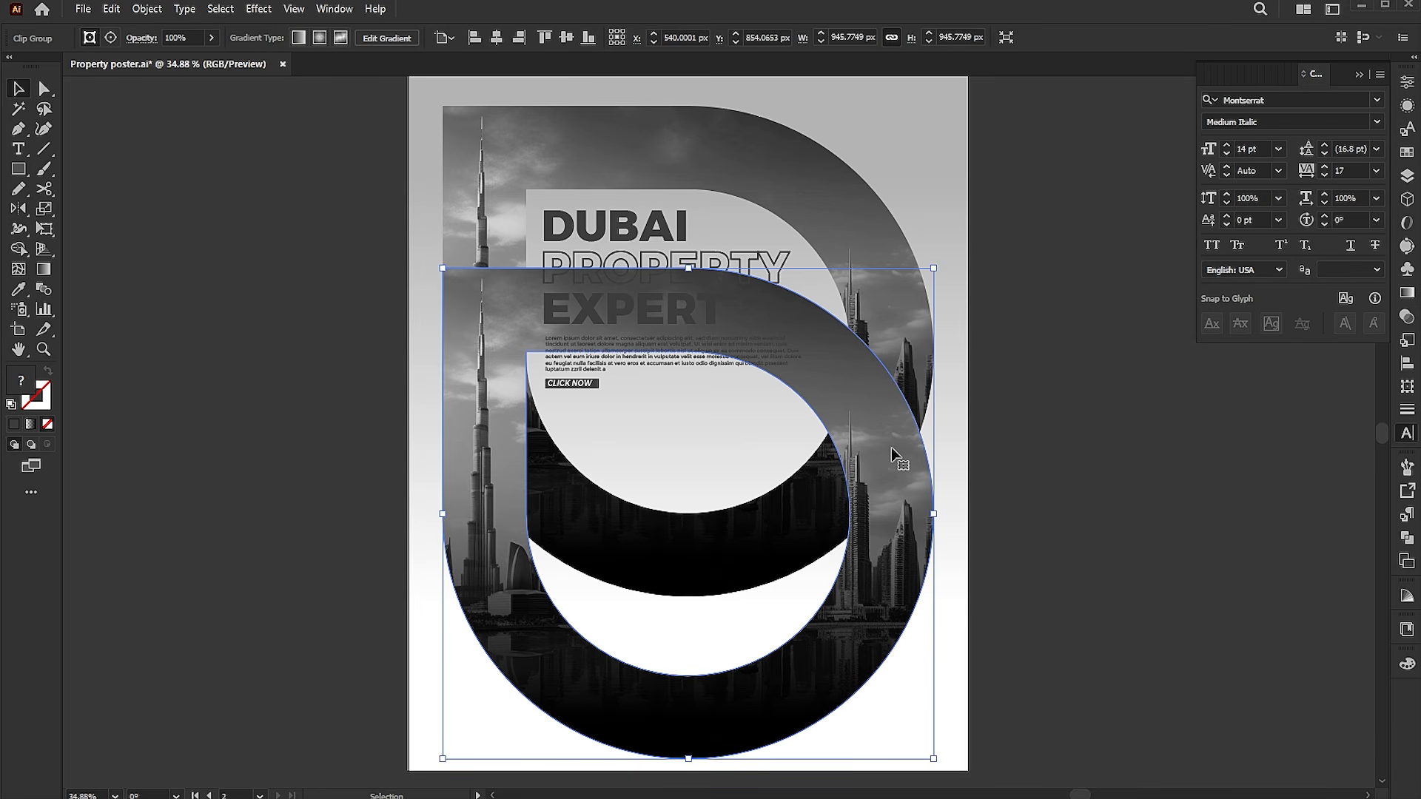
double_click(19, 210)
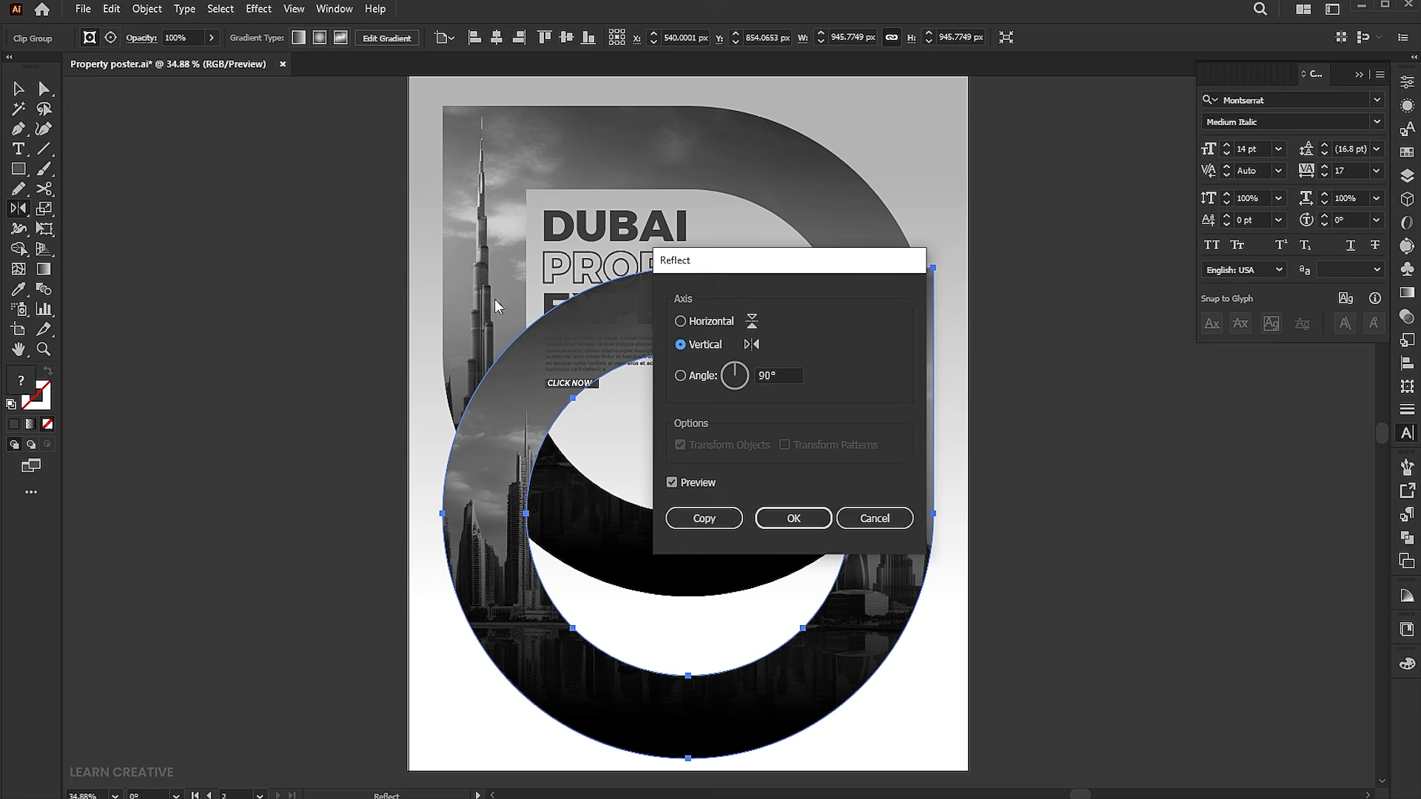
click(704, 325)
click(777, 521)
mouse_move(883, 522)
mouse_down()
mouse_move(887, 213)
mouse_move(870, 527)
mouse_up()
click(1011, 459)
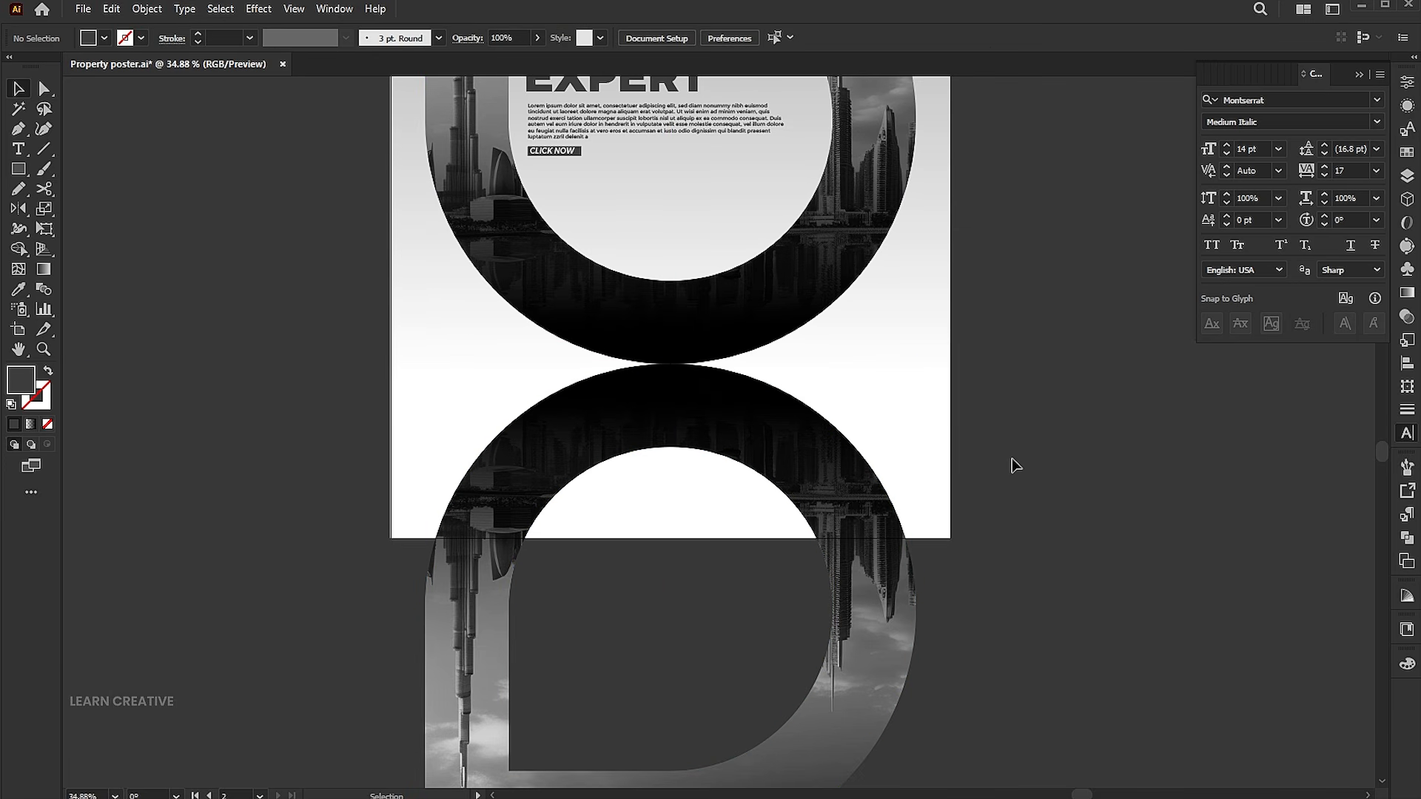
Draw a rectangle over the reflected copy and fill it with a black-and-white linear gradient.
click(16, 171)
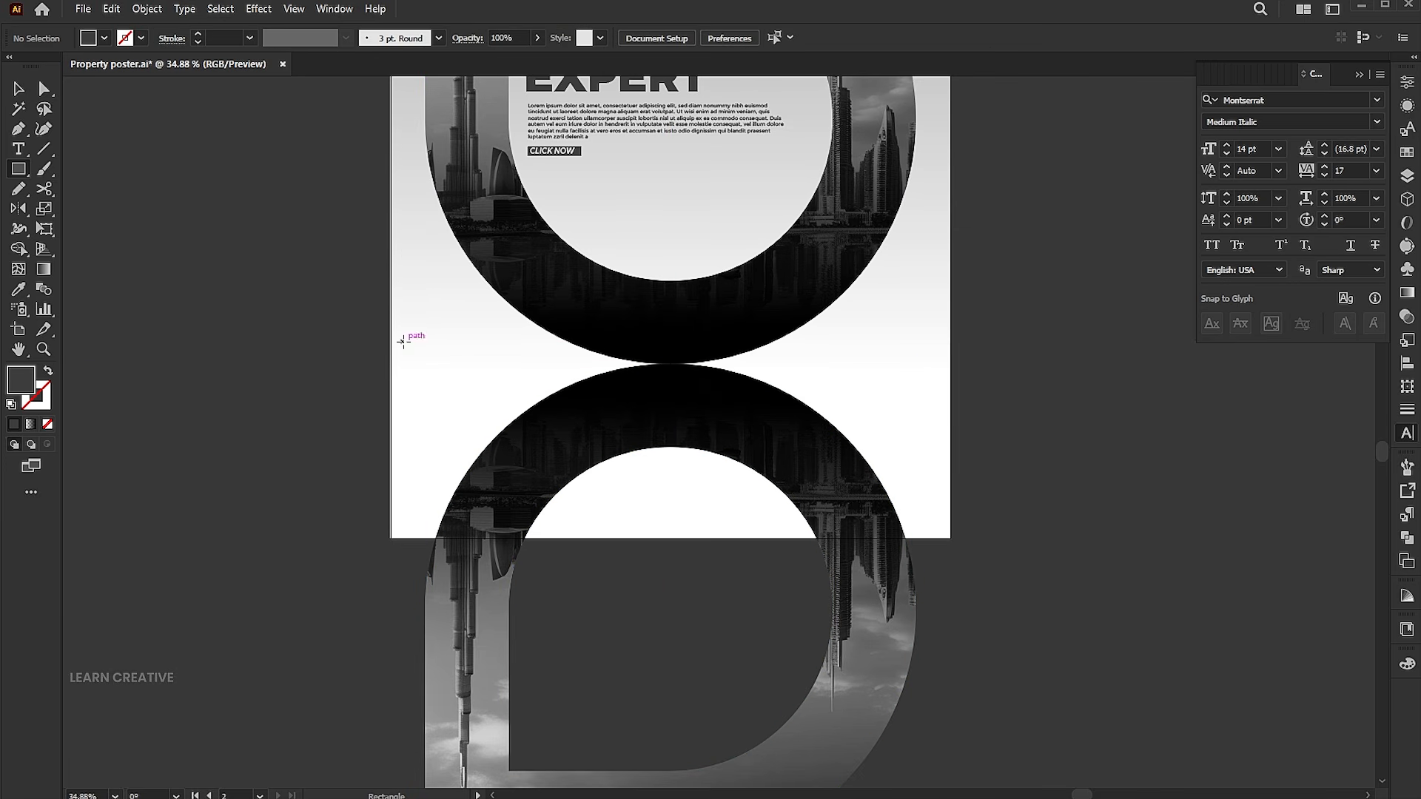
mouse_move(379, 329)
mouse_down()
mouse_move(910, 539)
mouse_move(989, 602)
mouse_move(972, 602)
mouse_up()
click(31, 424)
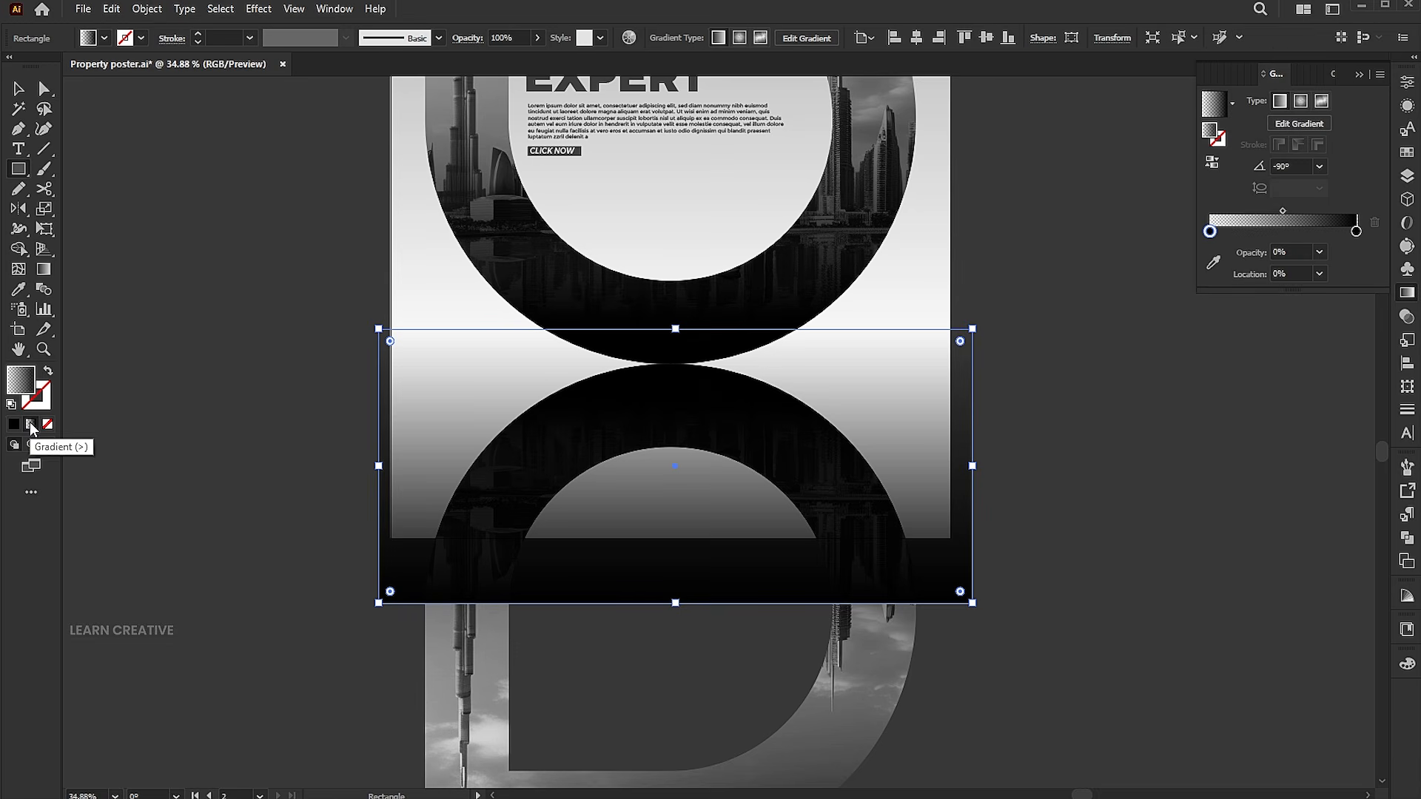
click(1233, 104)
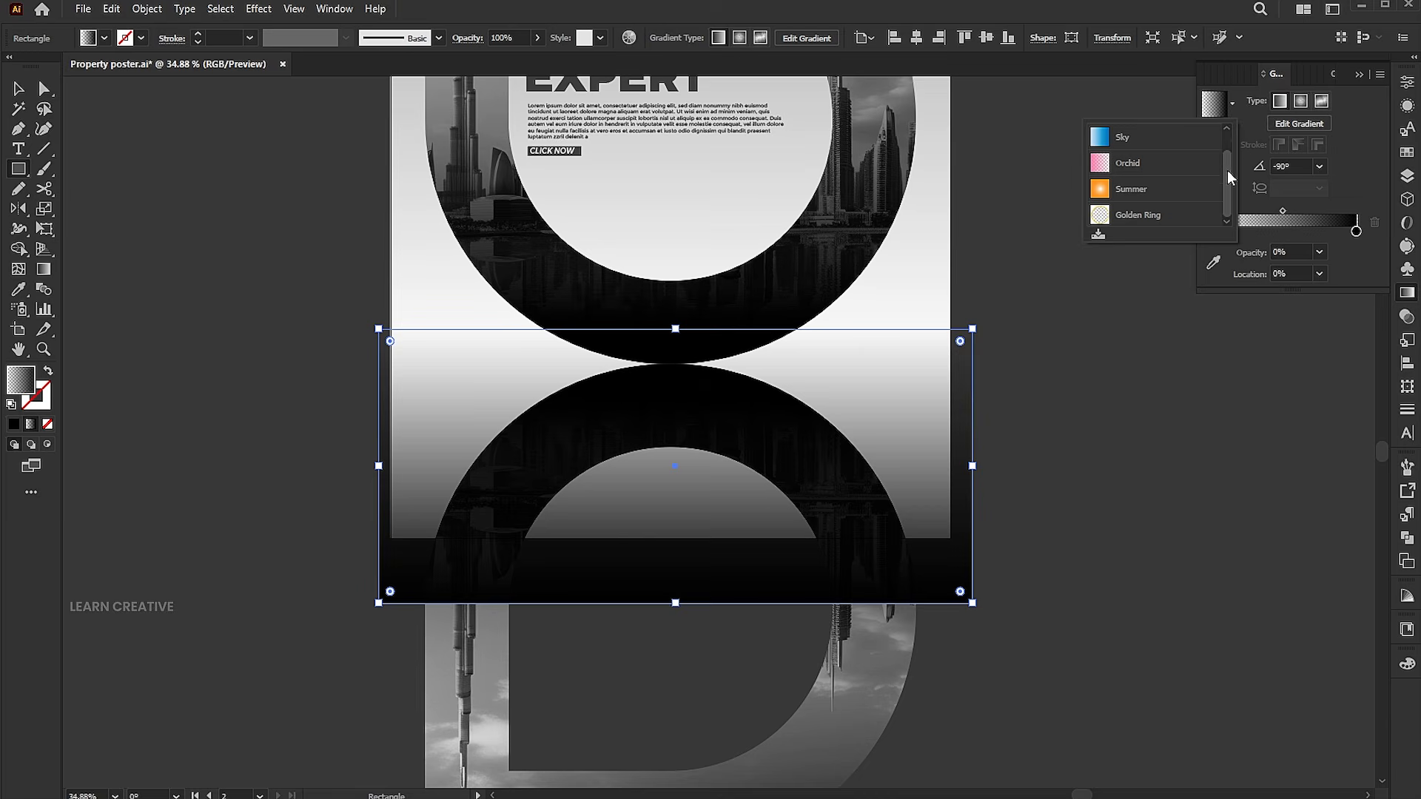
click(1219, 140)
Select the gradient rectangle with the reflected group and make an opacity mask.
key(v)
shift+click(860, 660)
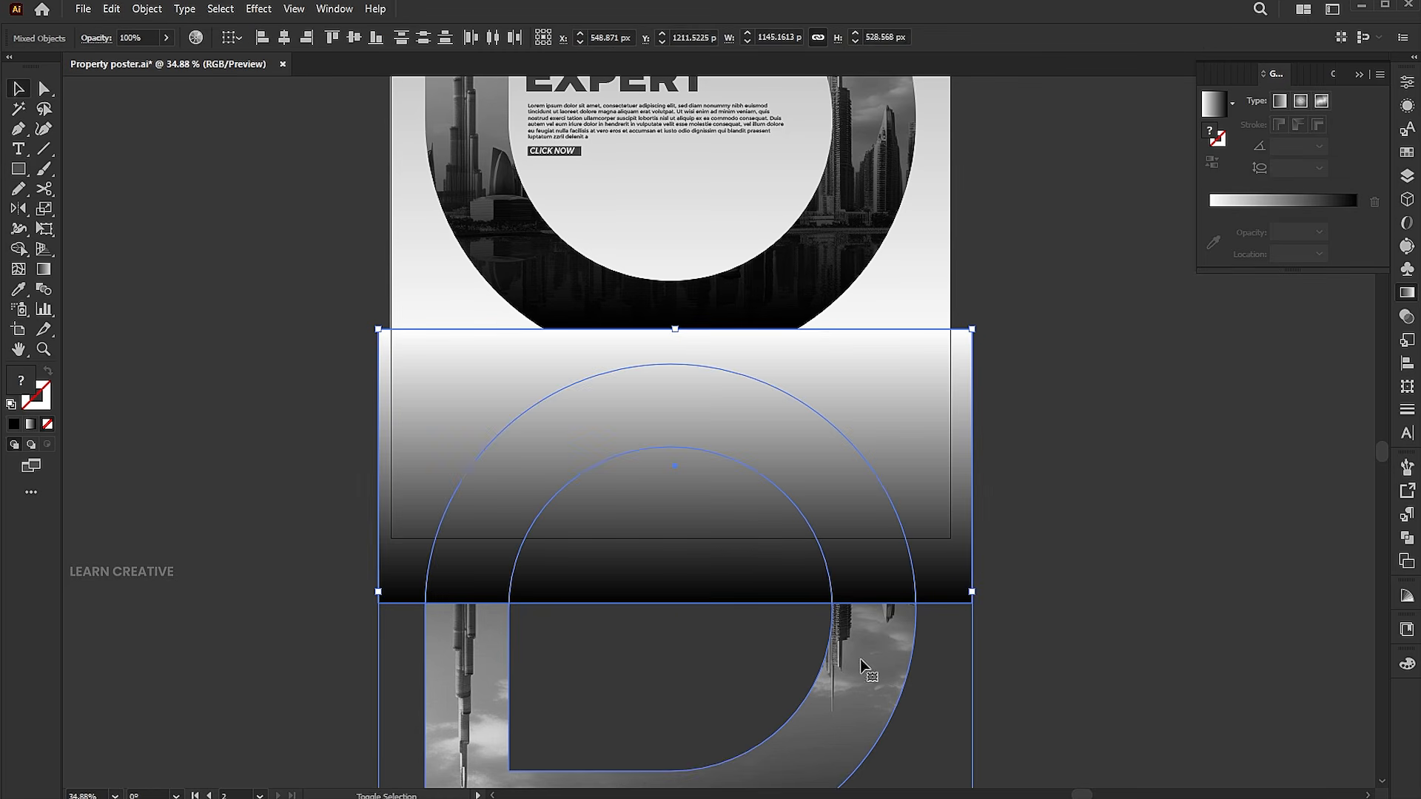
click(1406, 317)
click(1349, 130)
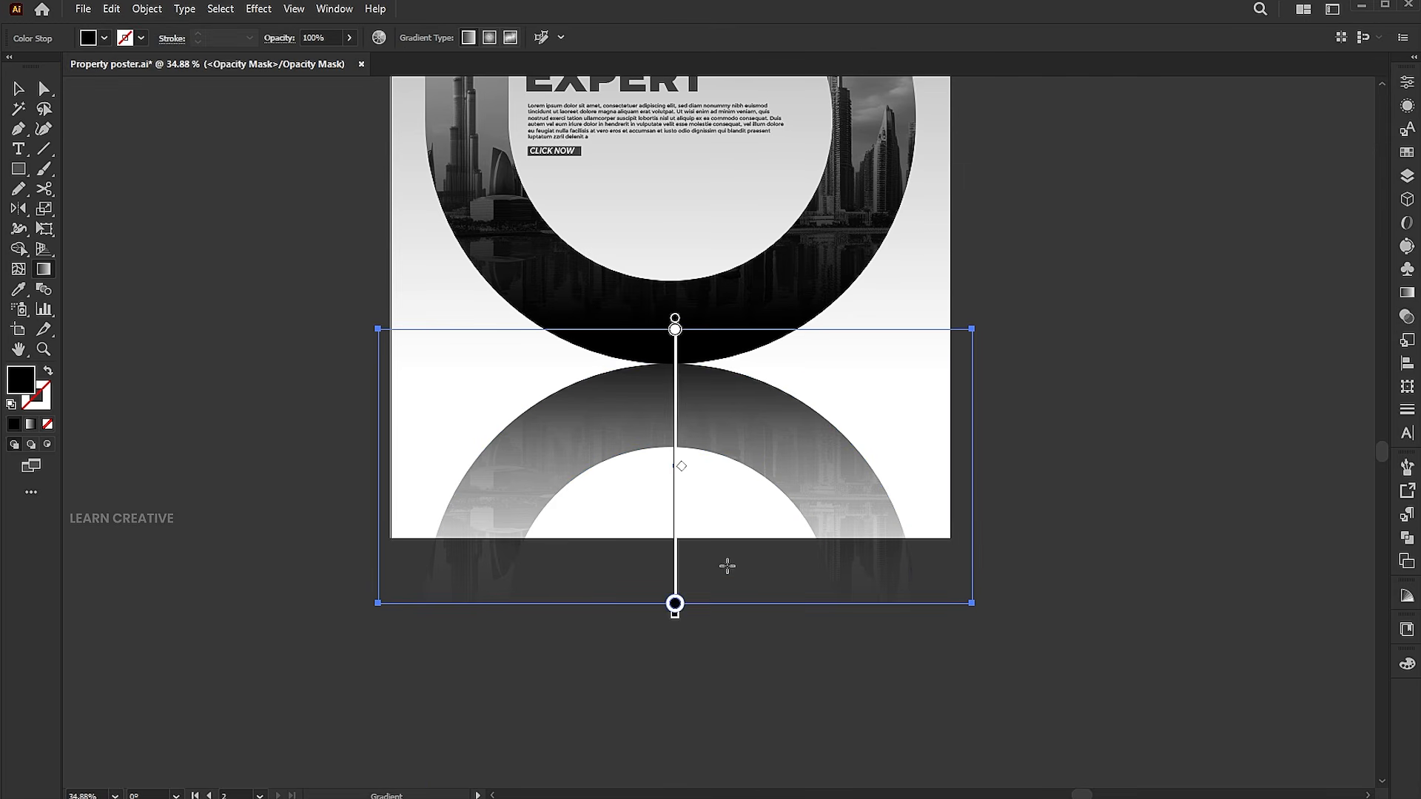
Redefine the opacity mask's gradient vertically so the reflection fades toward the artboard's bottom.
drag(726, 566, 761, 510)
key(ctrl+z)
mouse_move(716, 140)
mouse_down()
mouse_move(731, 287)
mouse_move(717, 480)
mouse_up()
key(ctrl+z)
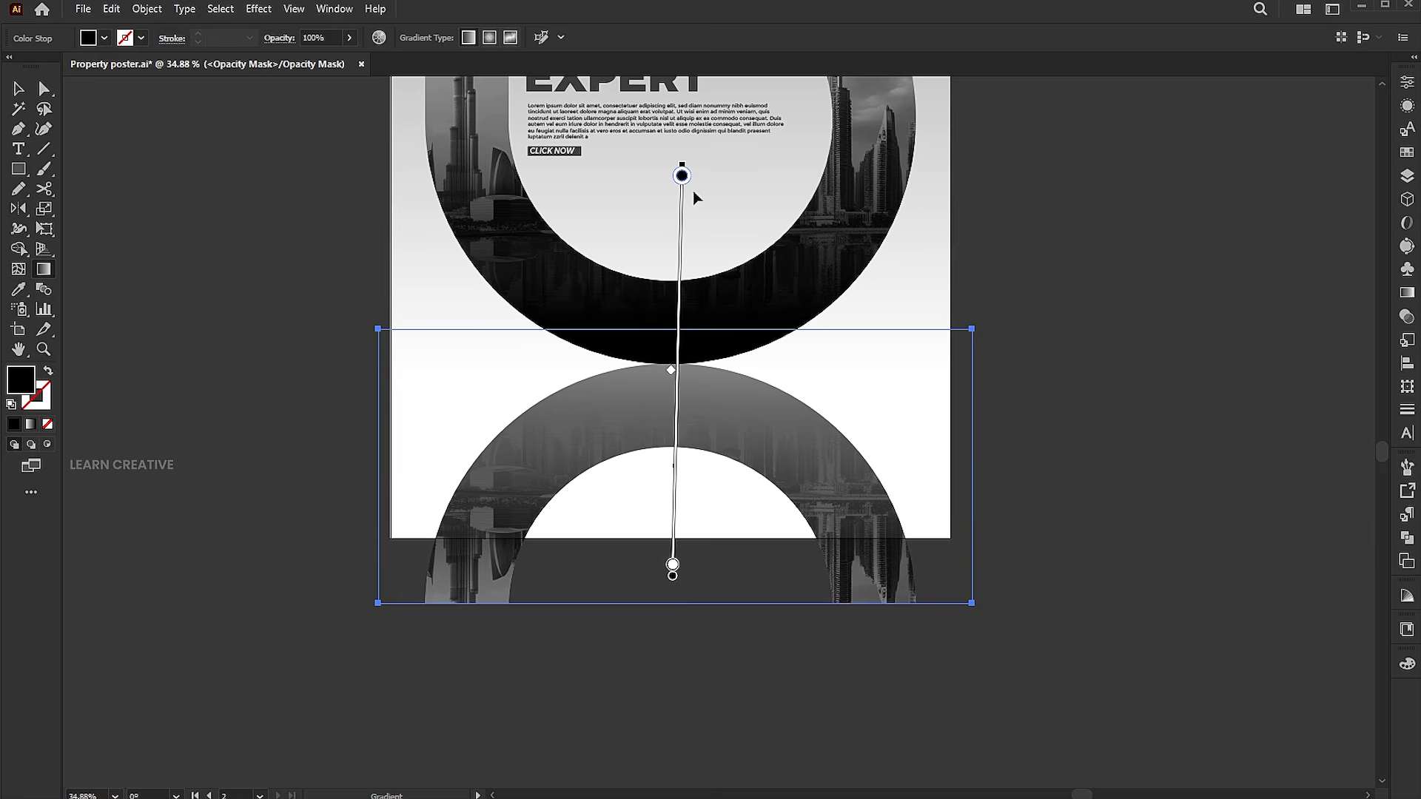
drag(696, 149, 698, 517)
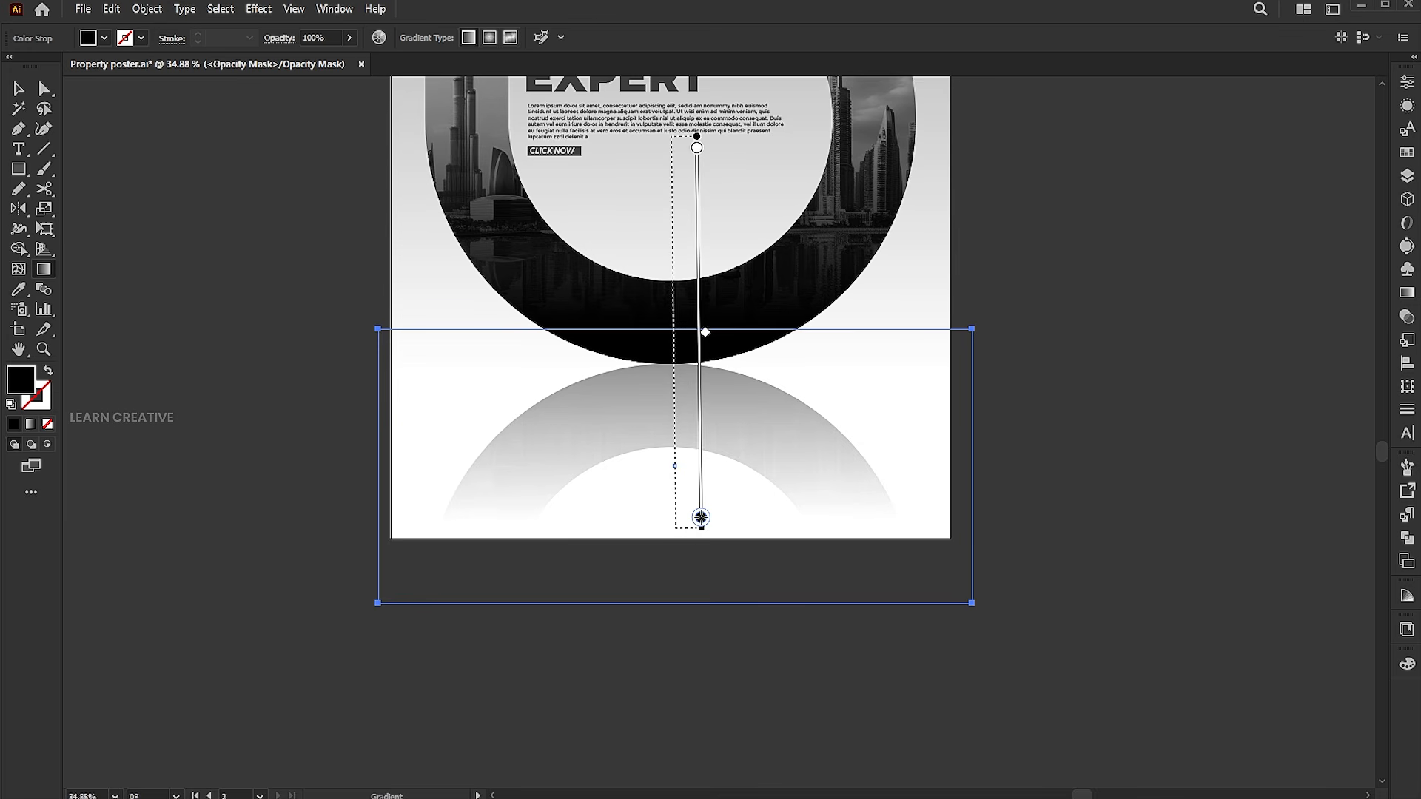
Fine-tune the reflection mask gradient slightly higher and return from mask editing to the full artboard.
drag(681, 335, 681, 294)
key(v)
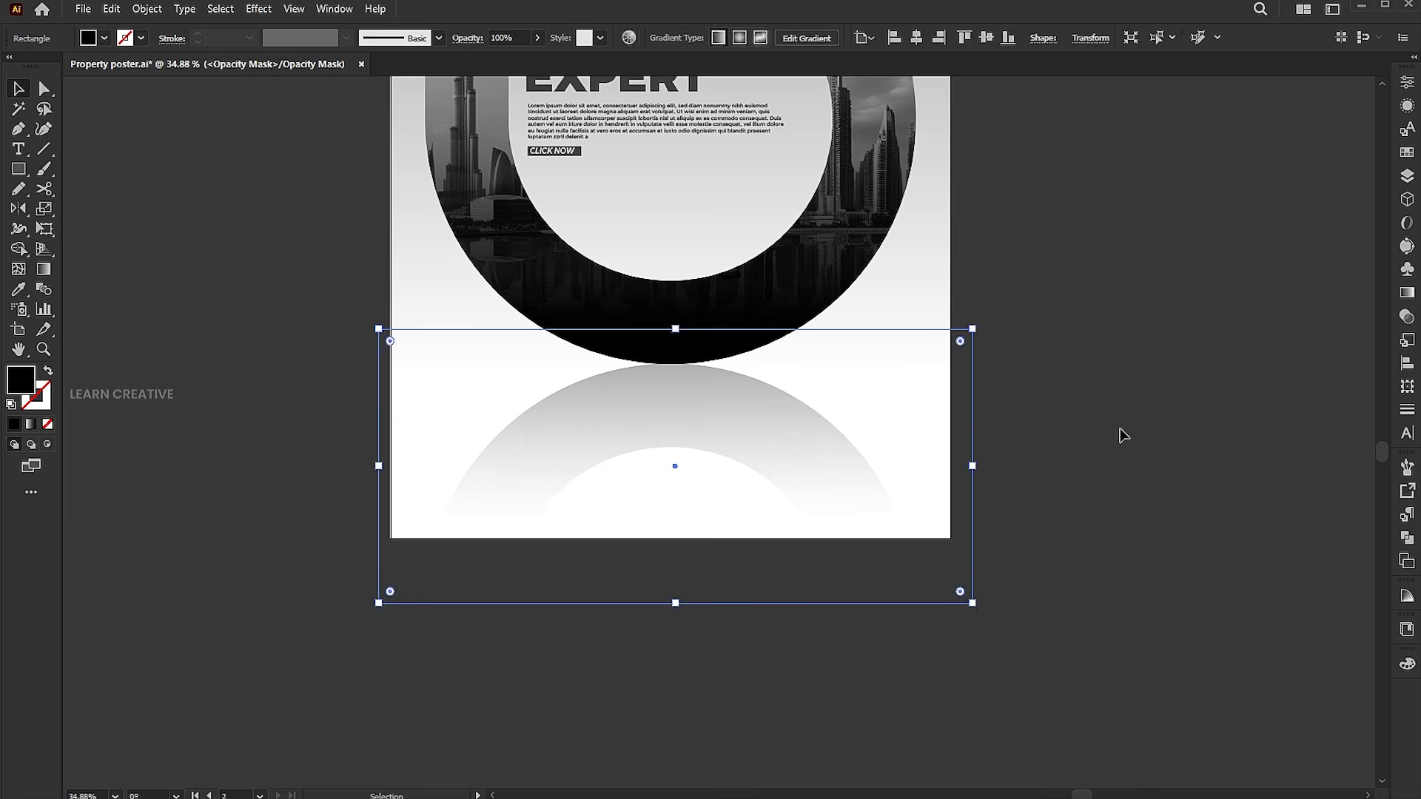
click(1119, 434)
key(ctrl+0)
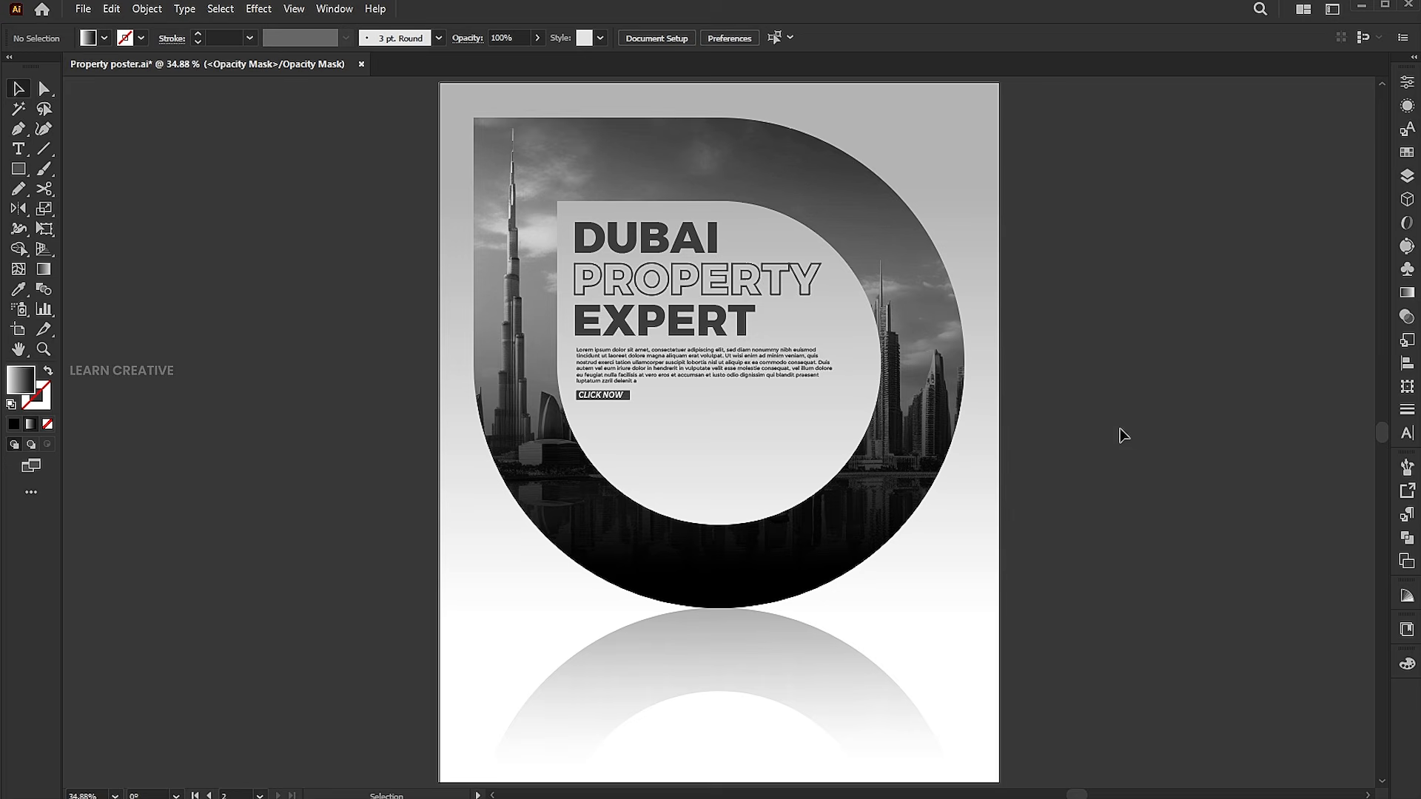
drag(1106, 441, 1101, 433)
Duplicate the body text below the reflection, center-align it, widen its text box and center it on the artboard.
drag(746, 358, 747, 655)
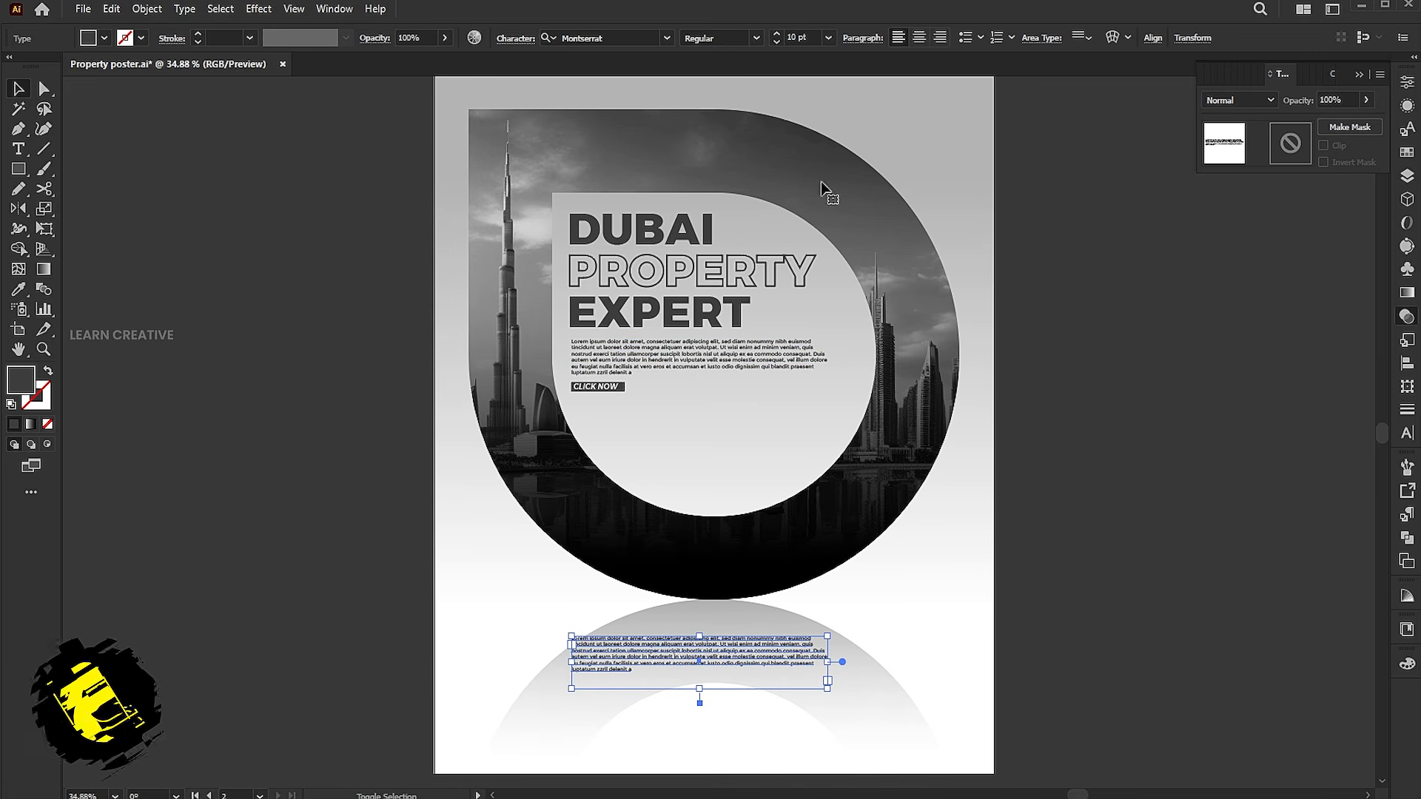
click(919, 38)
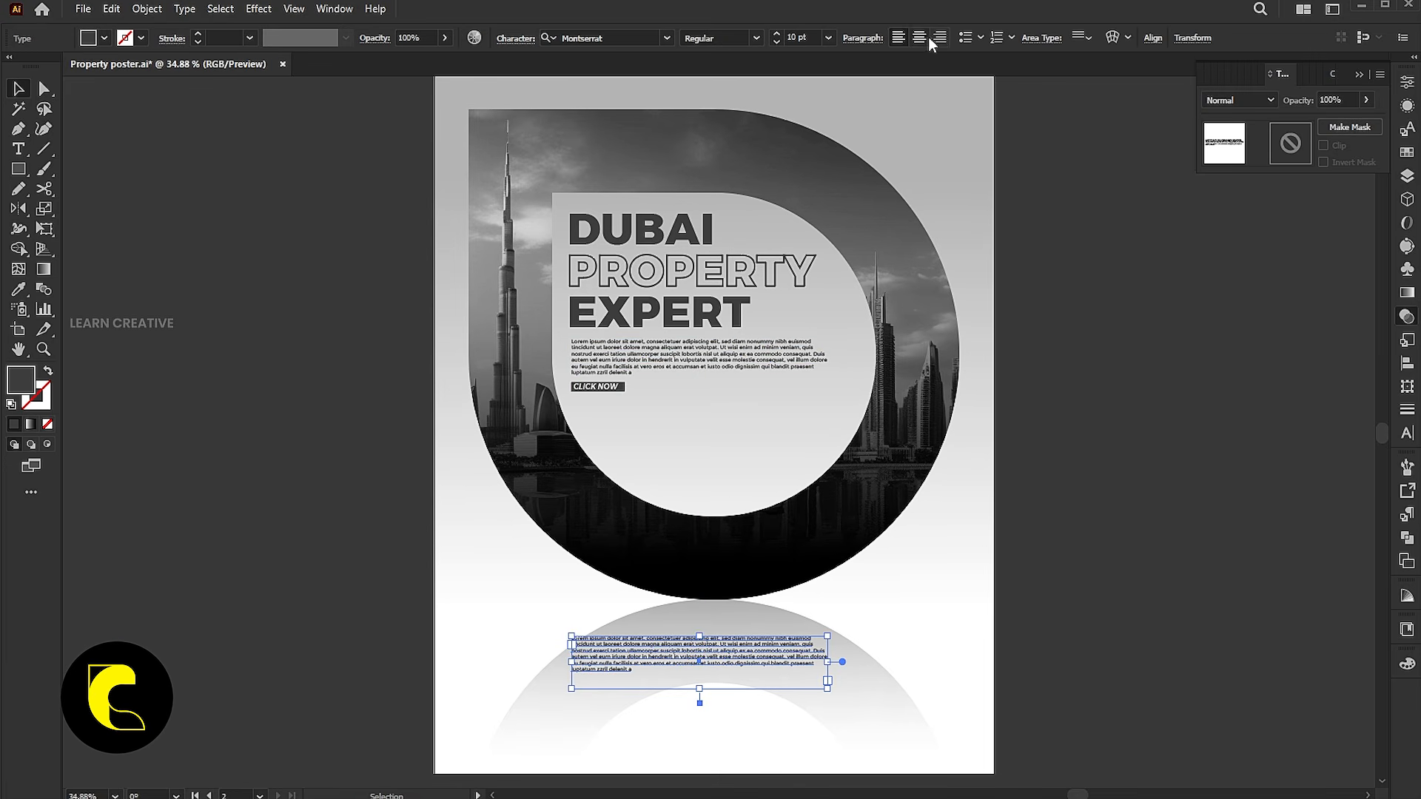
drag(826, 674, 922, 670)
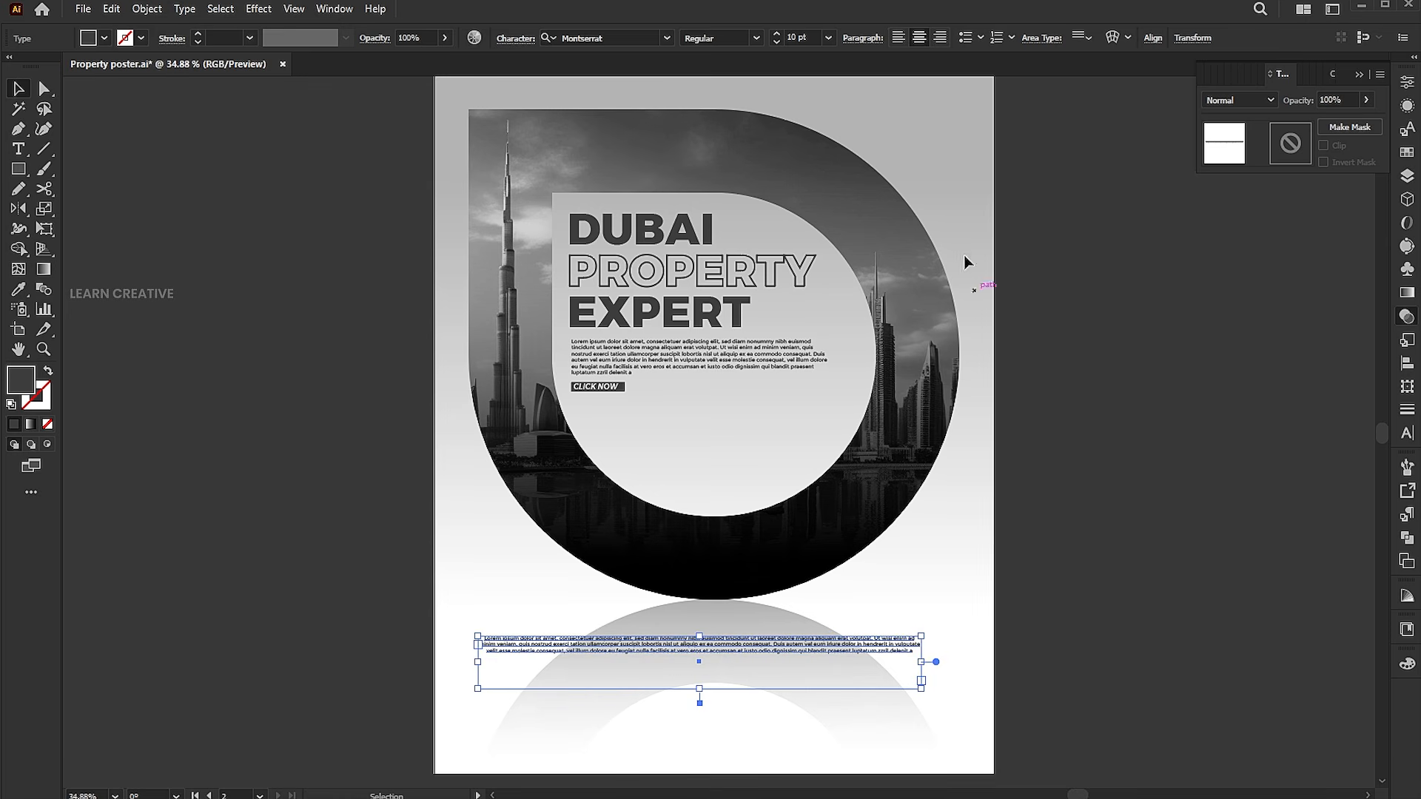
click(1152, 37)
click(1005, 88)
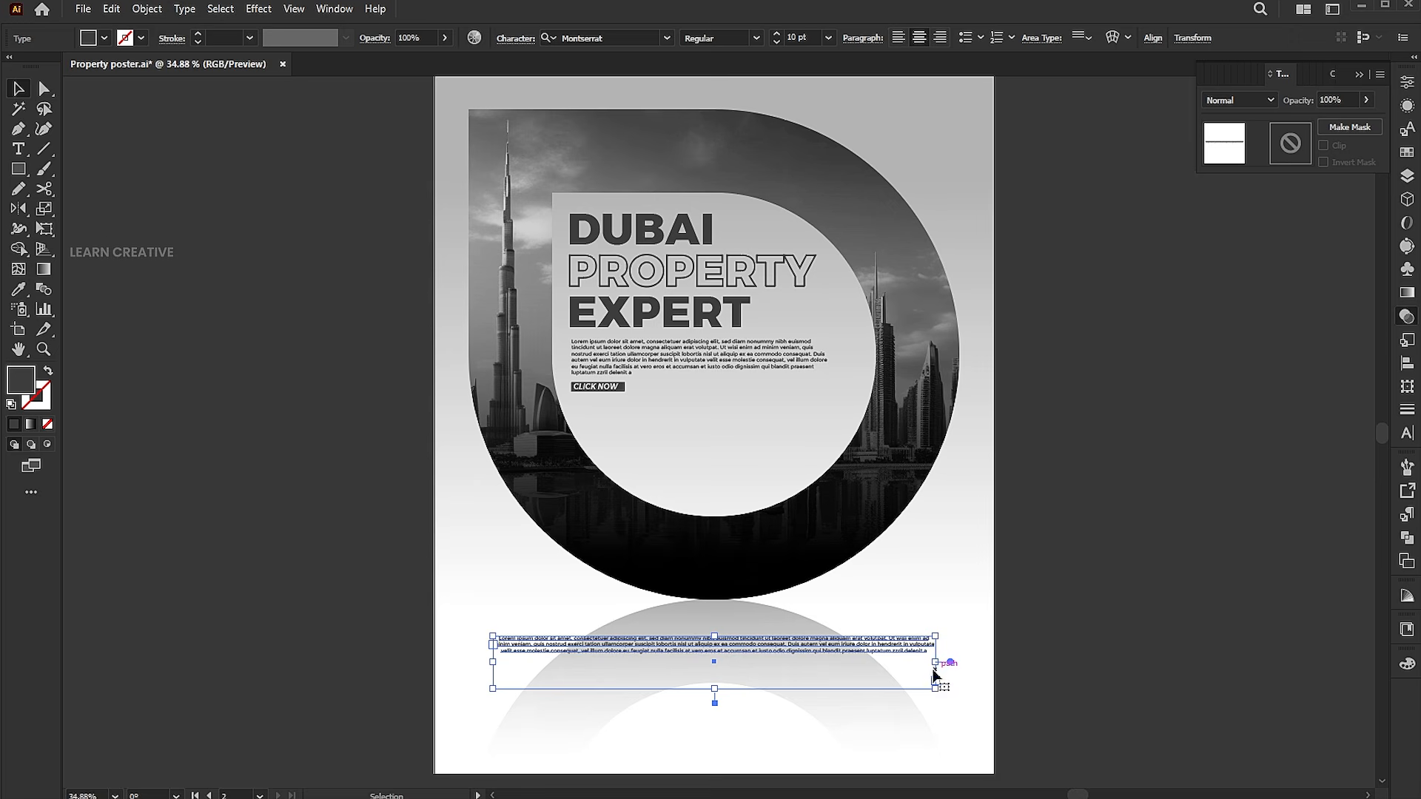
drag(937, 664, 867, 660)
Place the images Summer Typography design-02, clouds-png-23422, combine black and social black into the document.
click(83, 9)
click(115, 309)
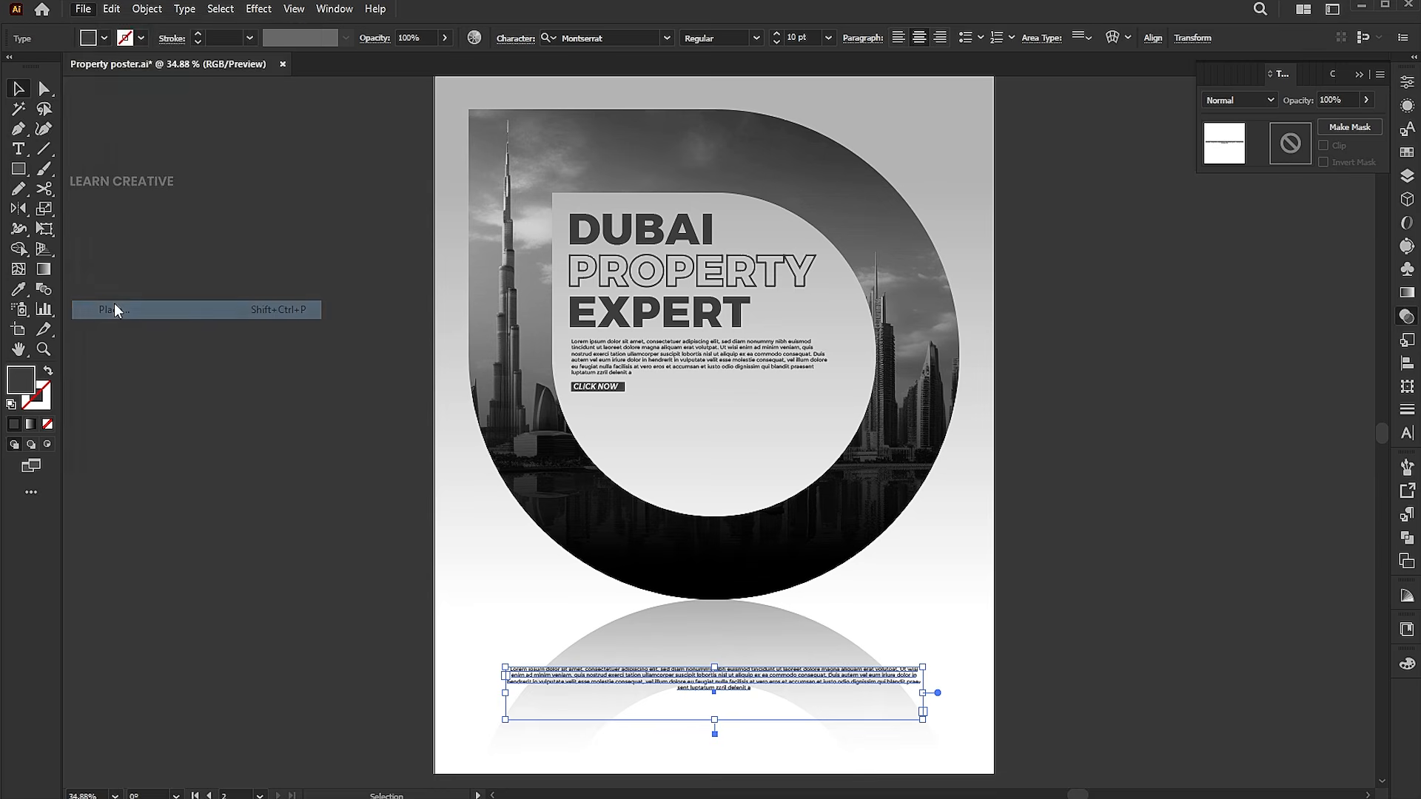
click(284, 119)
ctrl+click(392, 135)
ctrl+click(464, 114)
ctrl+click(555, 114)
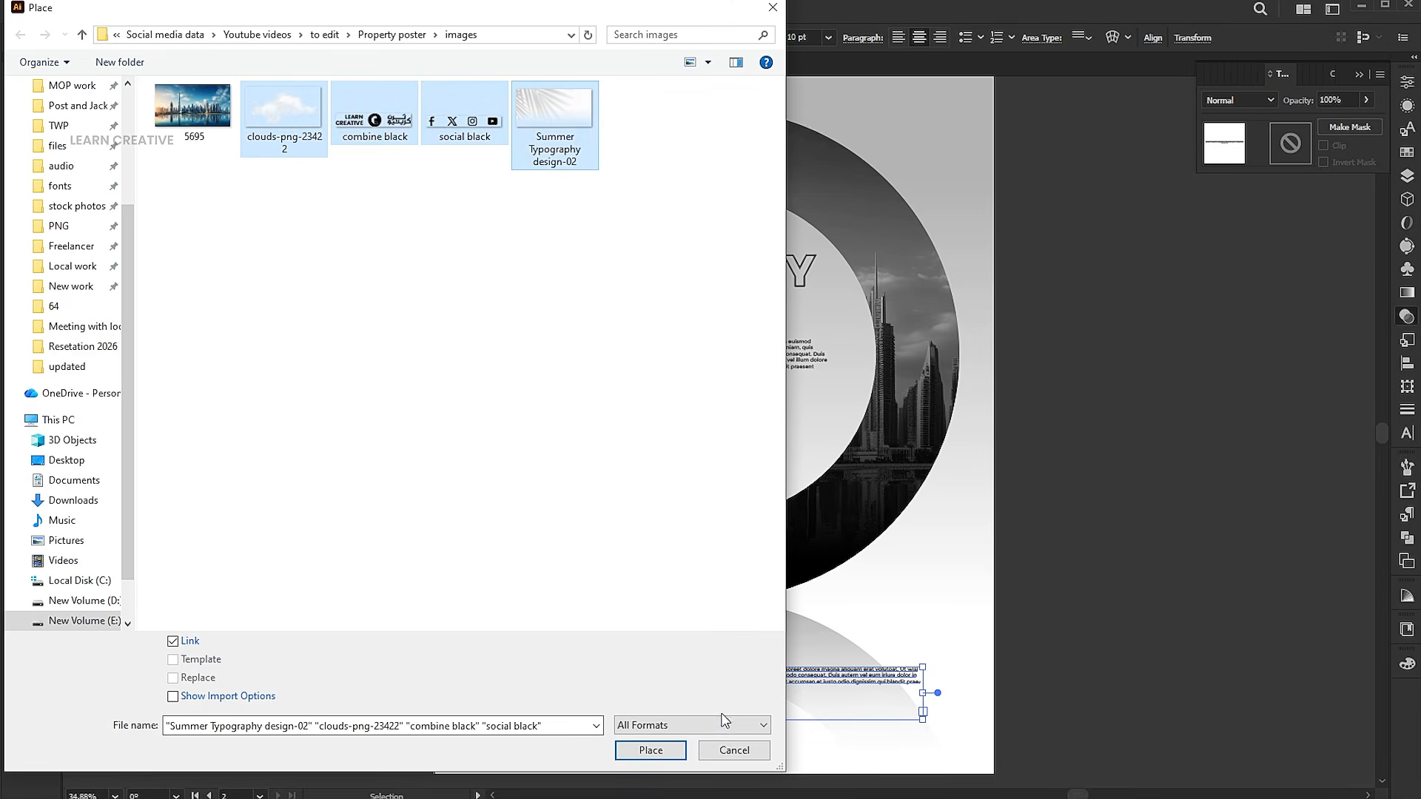
click(658, 756)
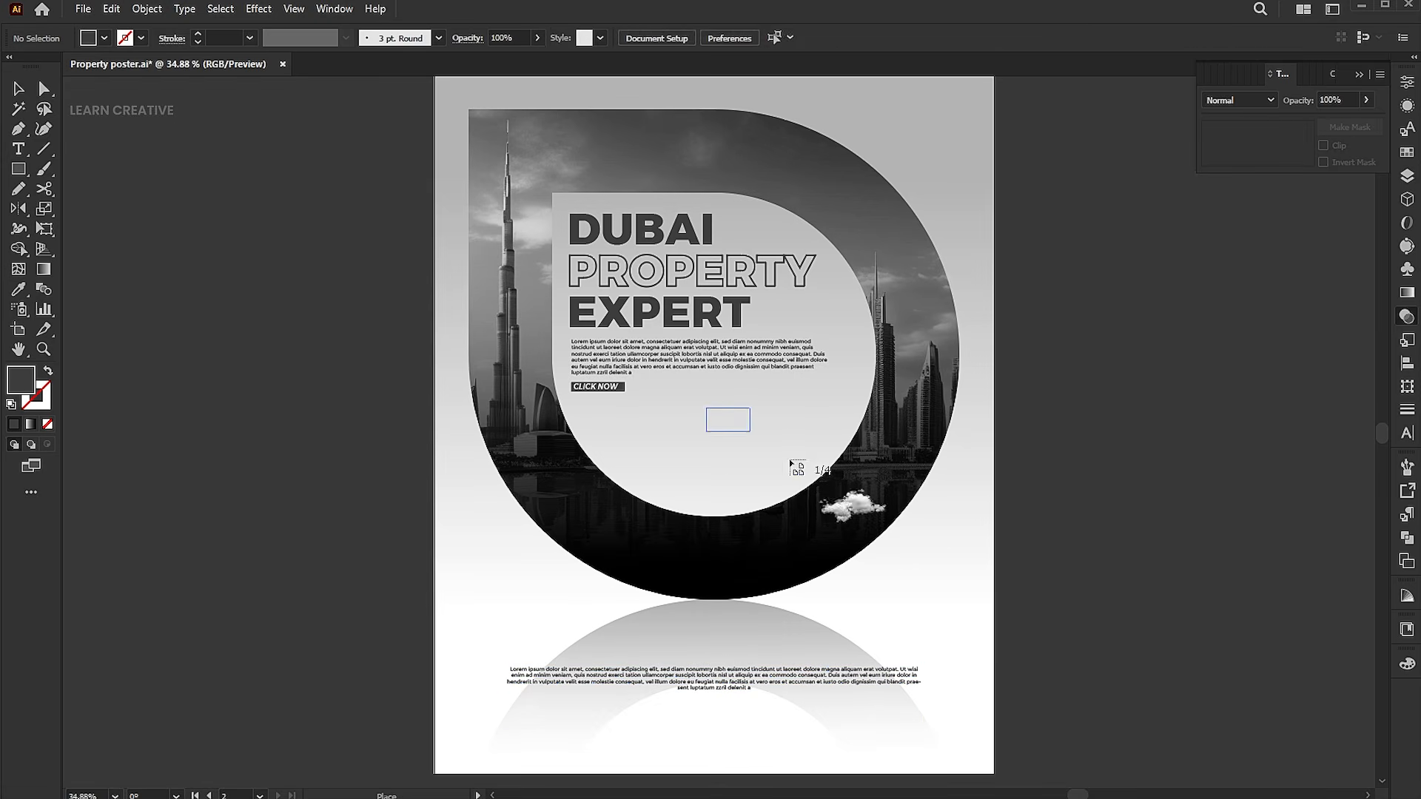
Drop the four loaded images onto the canvas one after another.
click(743, 440)
click(754, 562)
click(962, 531)
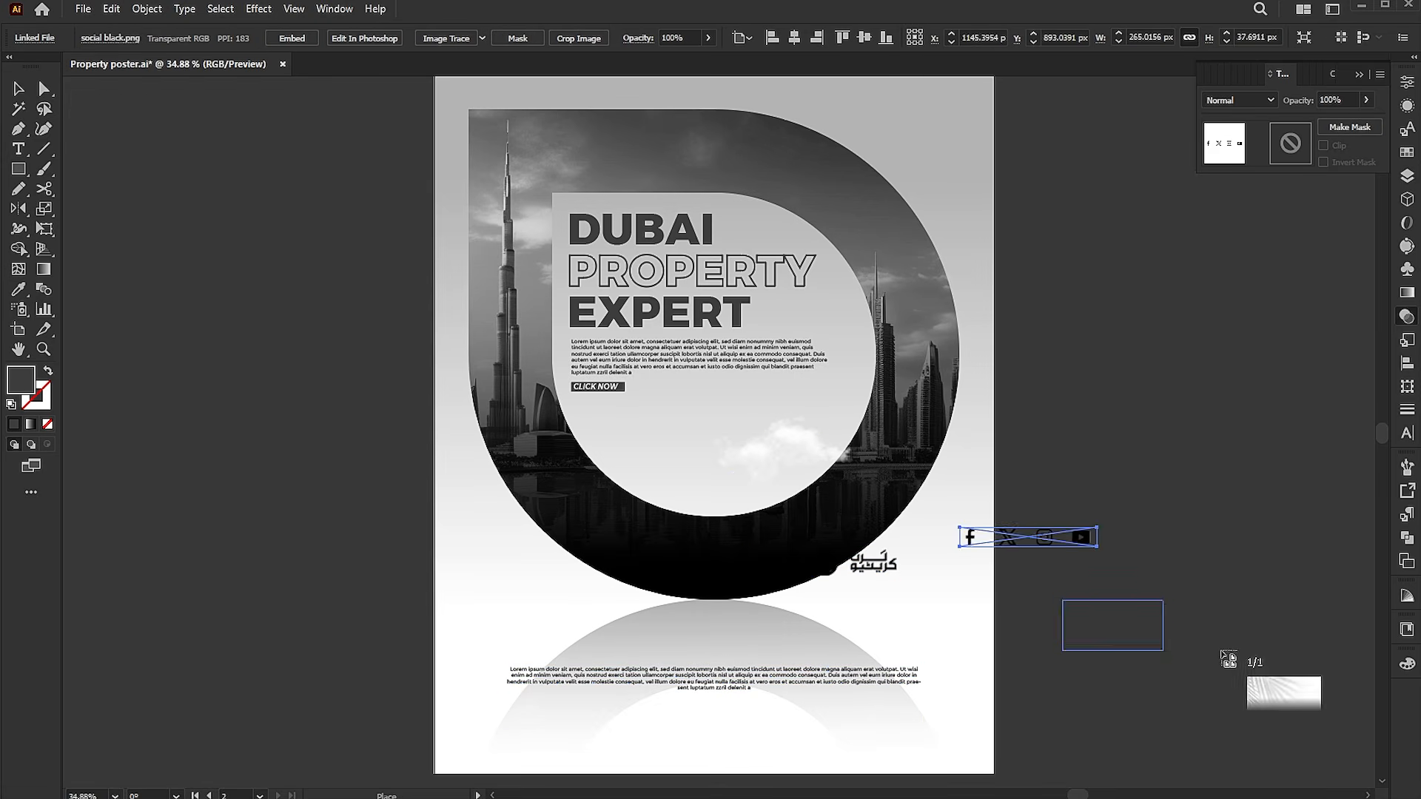
drag(1221, 653, 1224, 653)
Move the social icons aside and center the LEARN CREATIVE logo below the bottom body text, scaling it smaller.
drag(978, 546, 956, 441)
drag(855, 474, 740, 643)
click(801, 39)
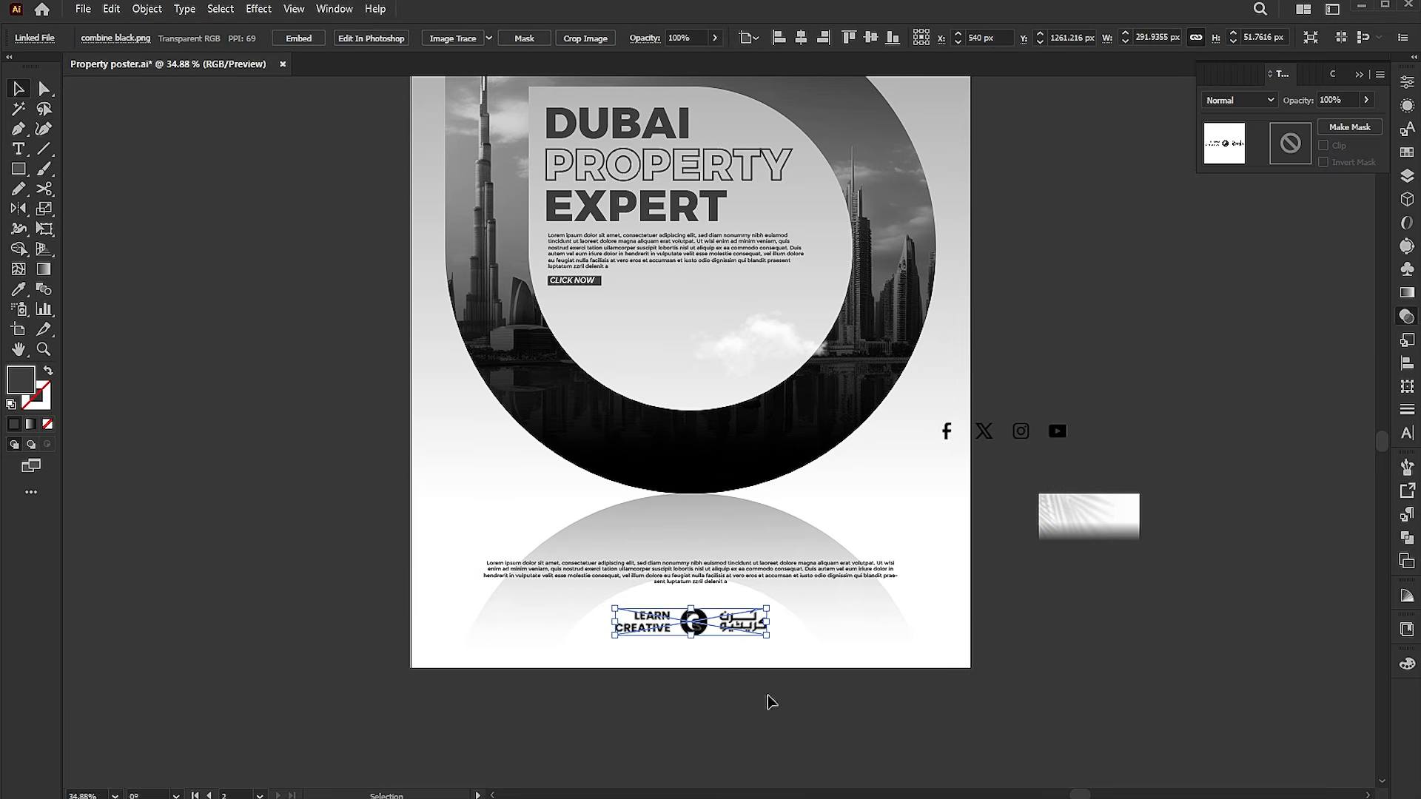
key(ctrl+shift+a)
click(764, 625)
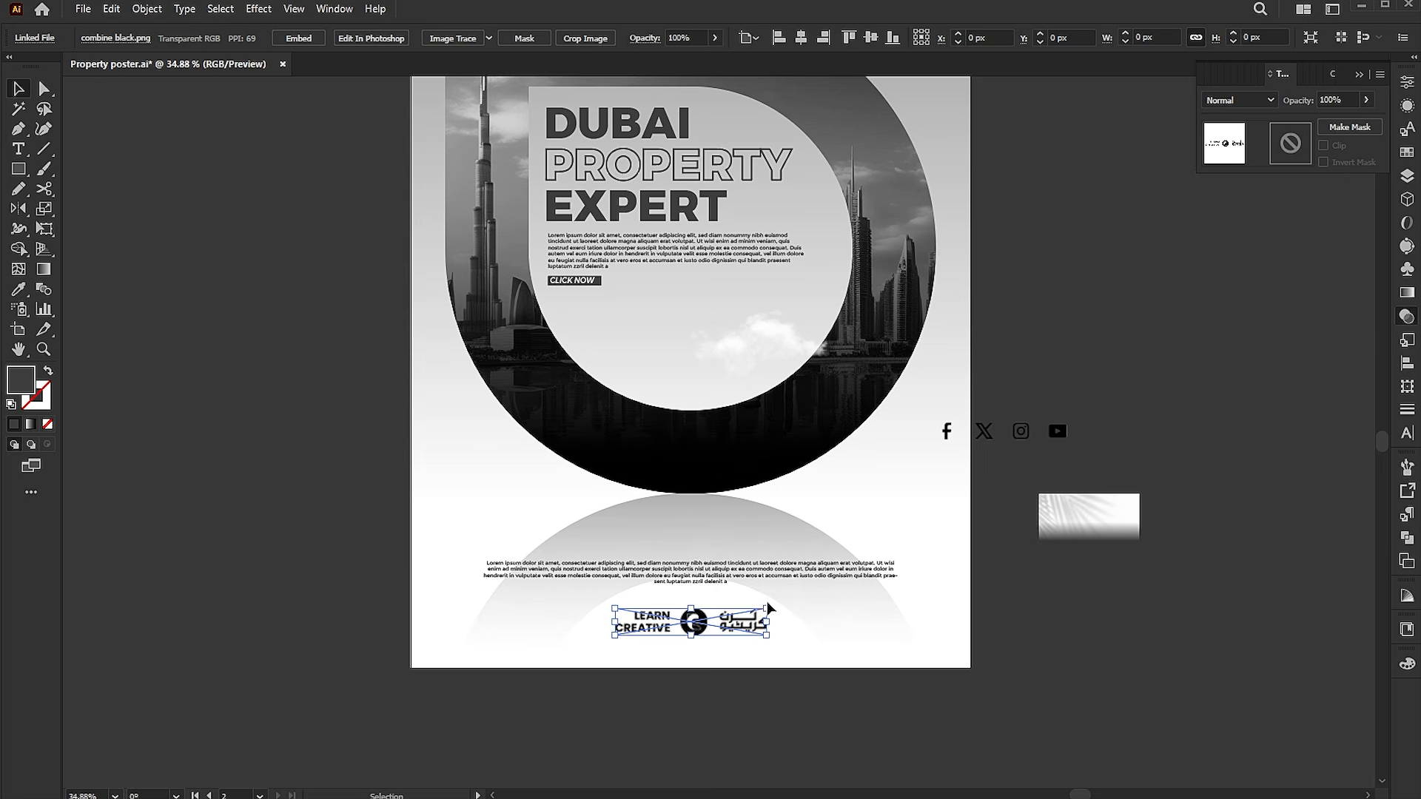
drag(768, 608, 722, 640)
drag(723, 579, 719, 582)
drag(1081, 457, 1073, 534)
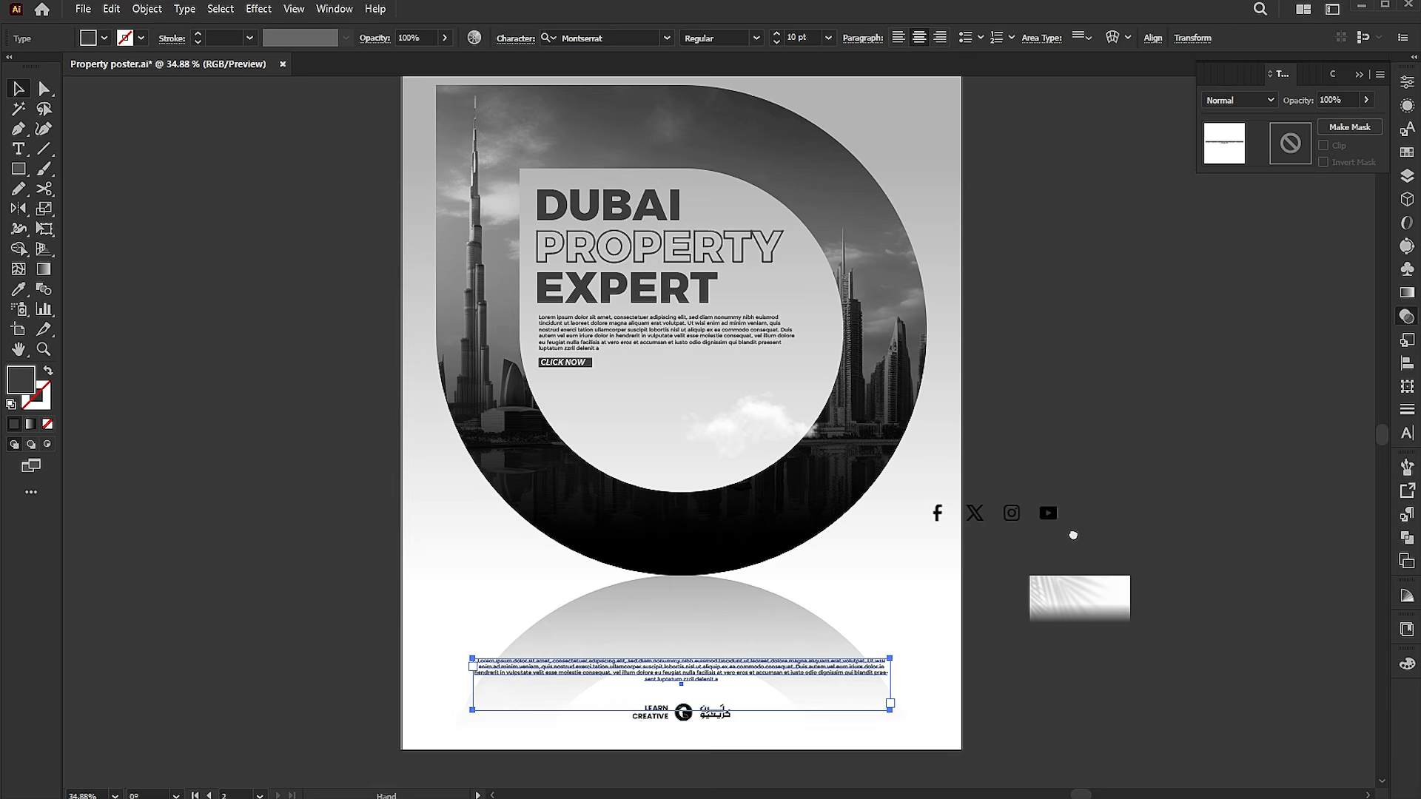
Move the cloud image to the circle's top edge and duplicate a copy beside the Burj Khalifa.
click(817, 428)
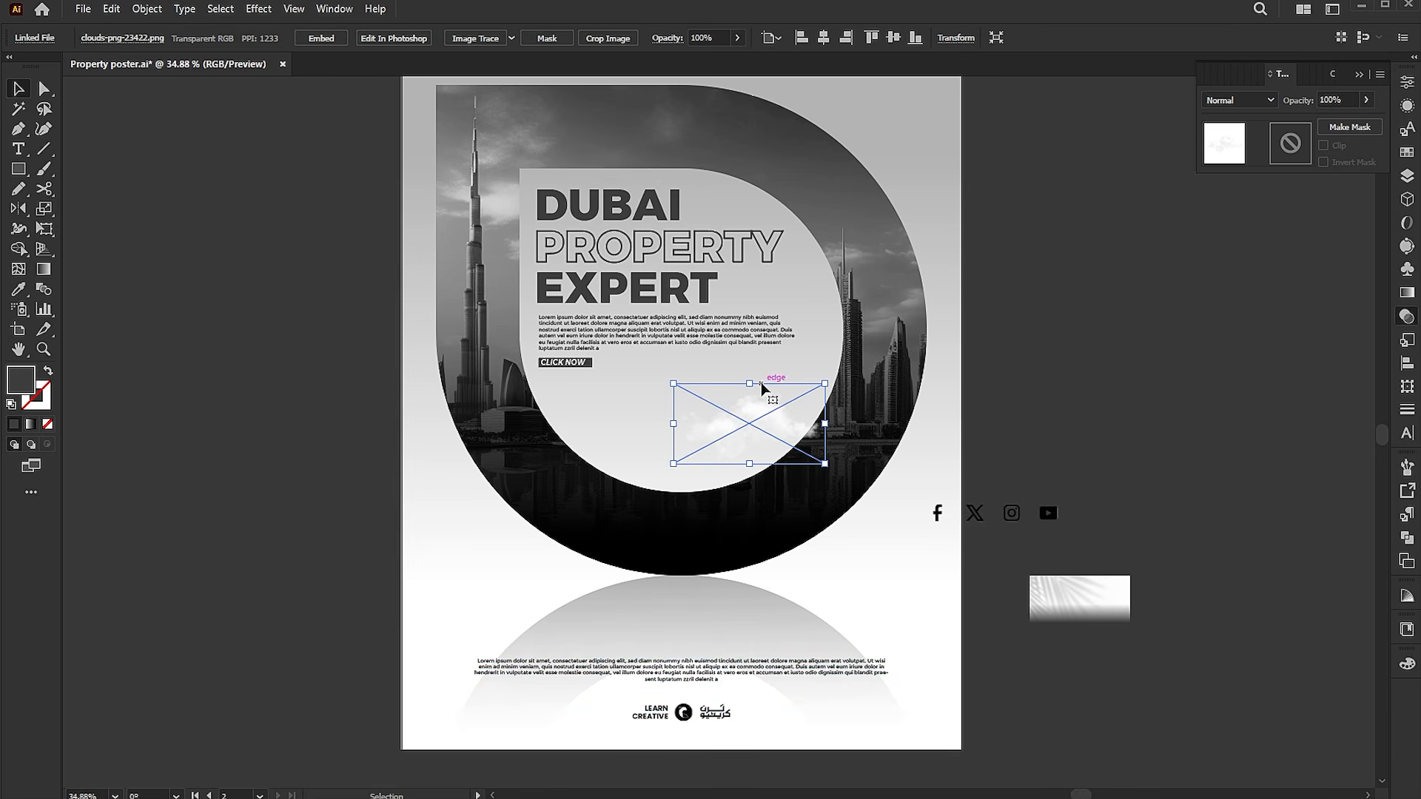
drag(767, 428, 782, 198)
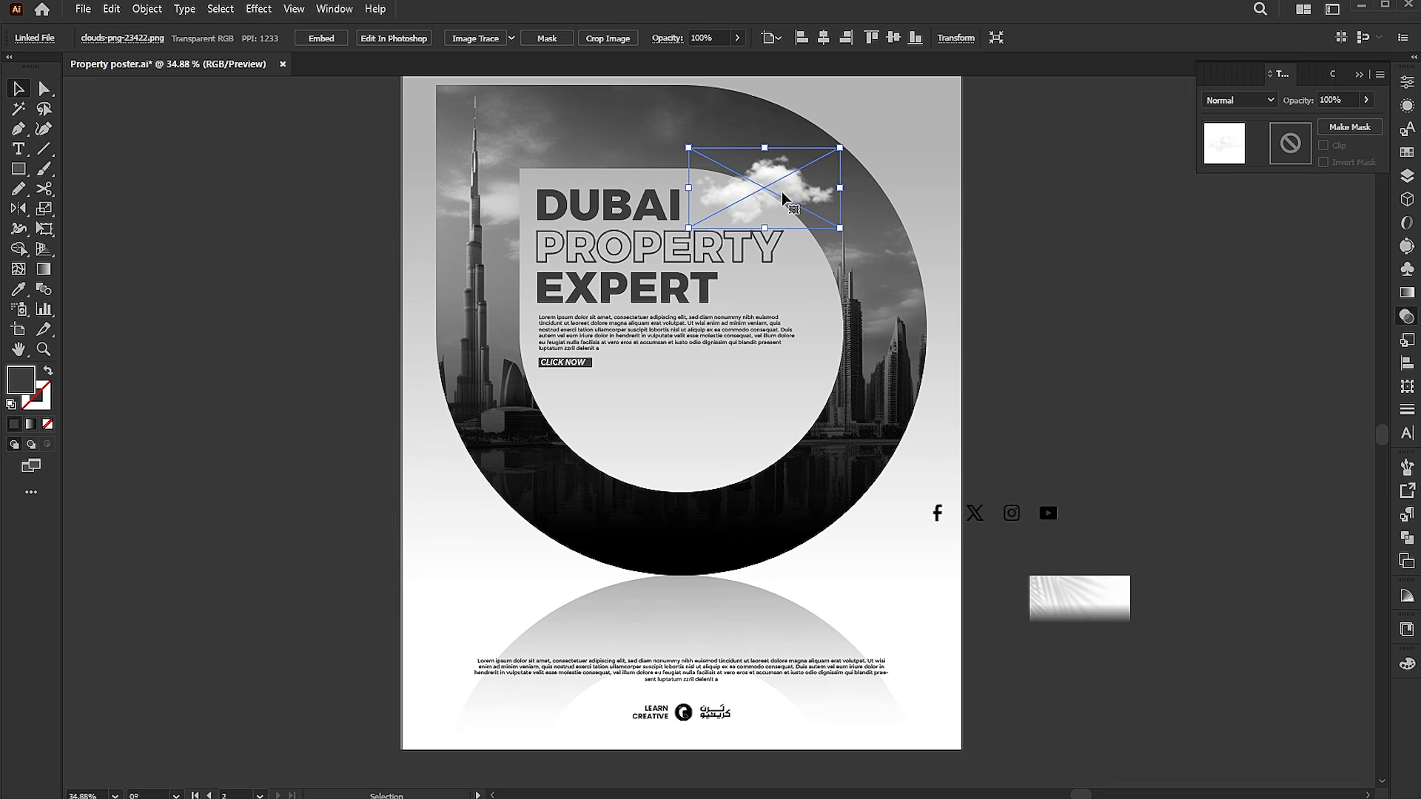
drag(750, 232, 548, 325)
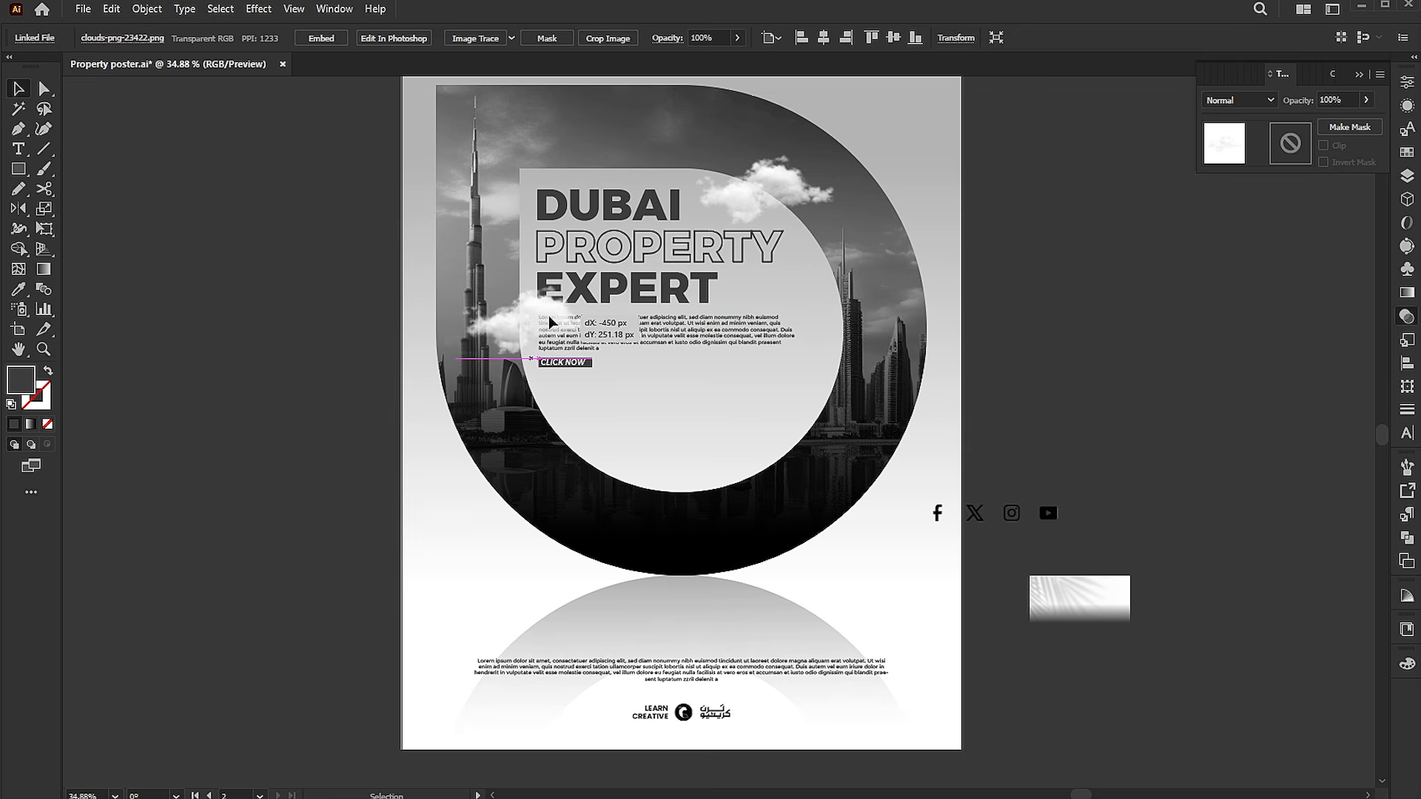
click(740, 338)
Bring the headline and body text group to the front above the clouds.
shift+click(618, 292)
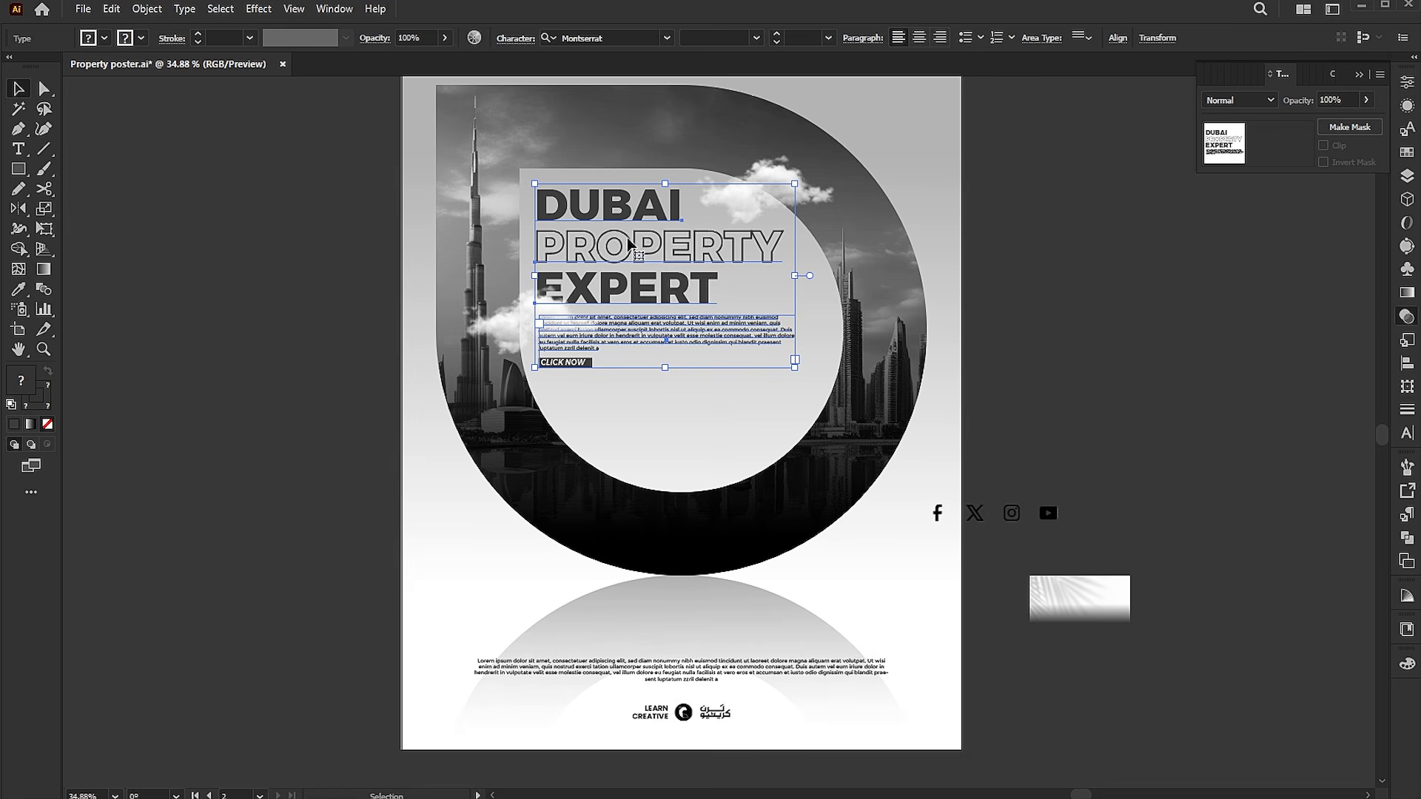
right_click(628, 252)
mouse_move(689, 661)
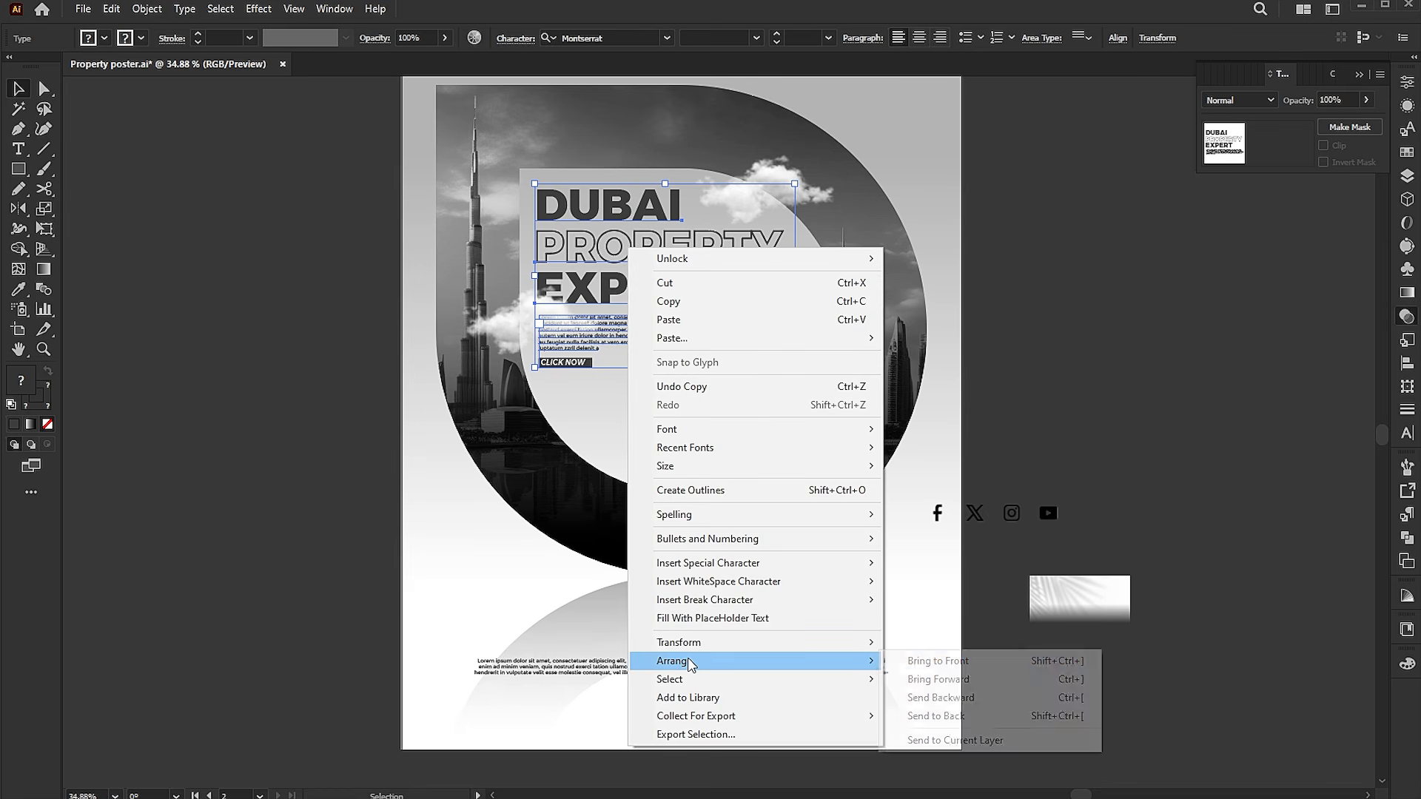
click(962, 668)
click(1152, 343)
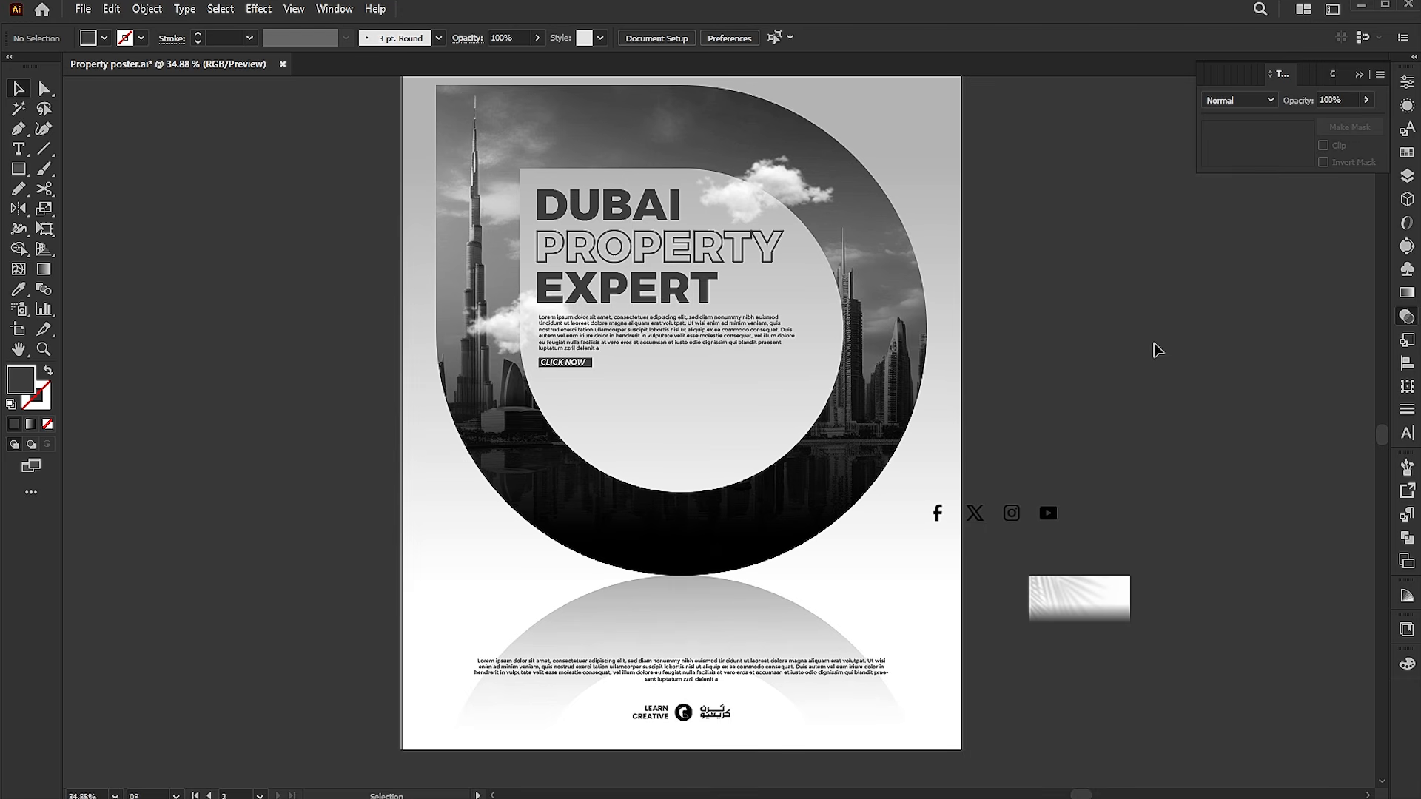
Move the social icons into the artboard's top-right corner and scale them smaller.
drag(1049, 515, 938, 106)
key(ctrl+0)
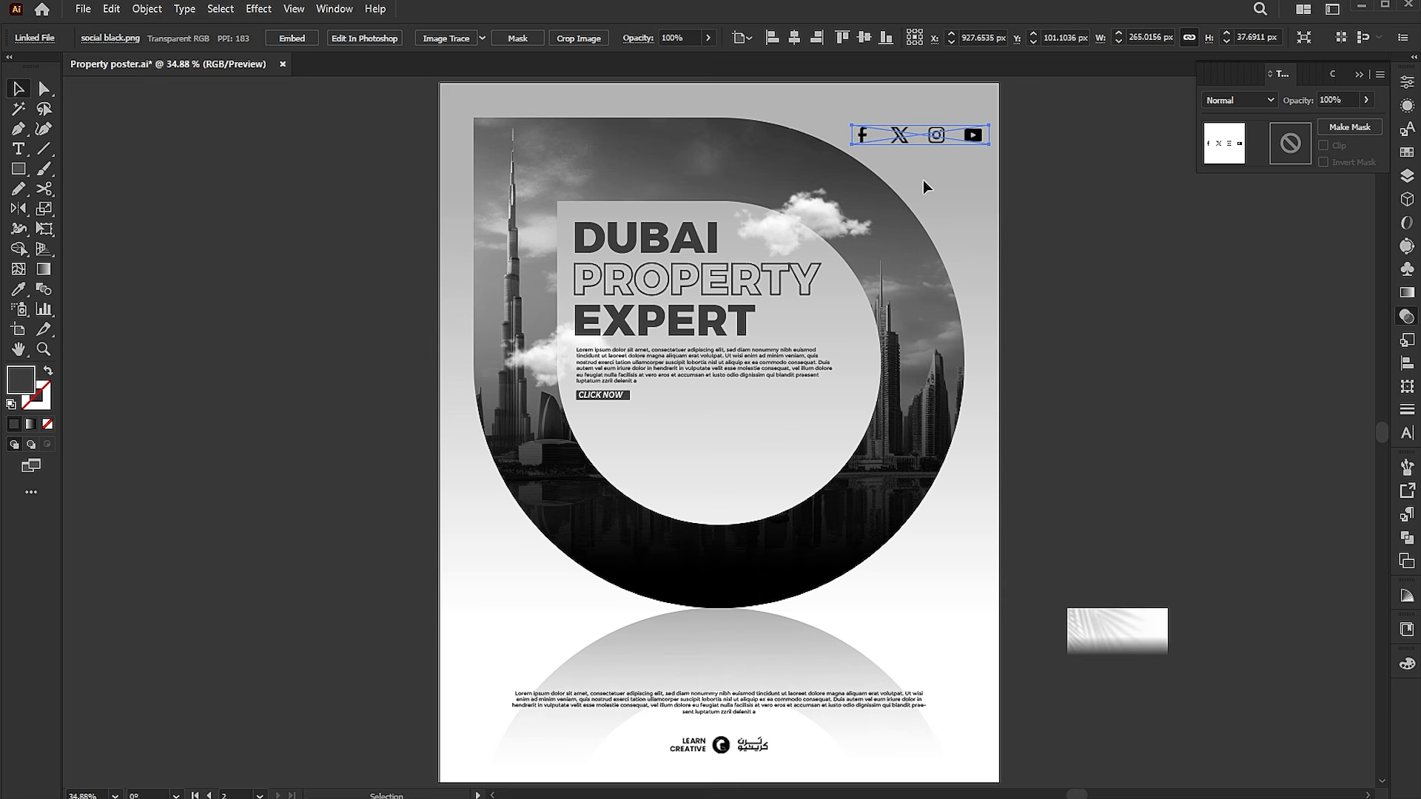
drag(861, 143, 959, 116)
click(1035, 173)
Move the leaf shadow image to the top right and set its blend mode to Multiply.
click(1128, 365)
click(1132, 367)
drag(1115, 641, 922, 193)
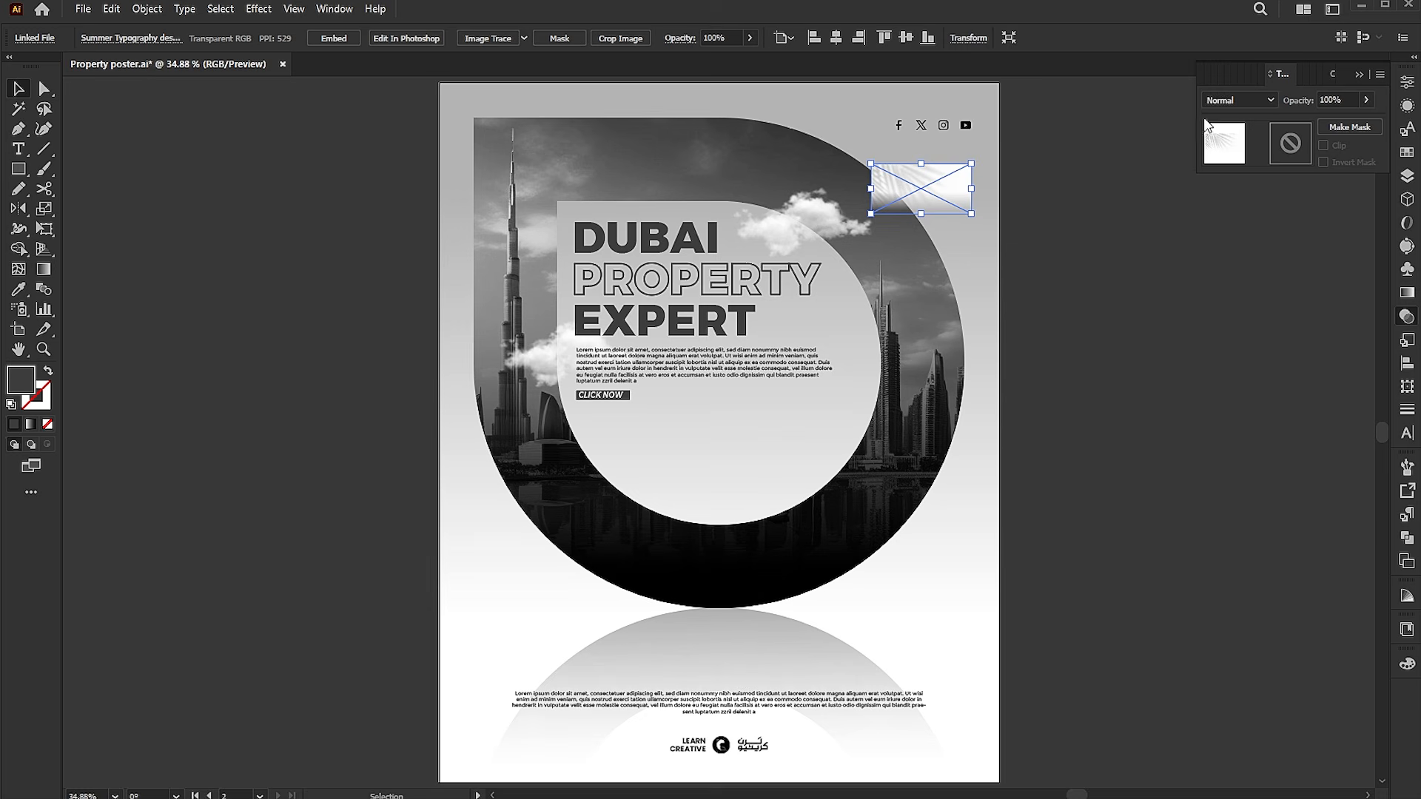
click(1227, 100)
click(1236, 158)
drag(952, 192, 940, 142)
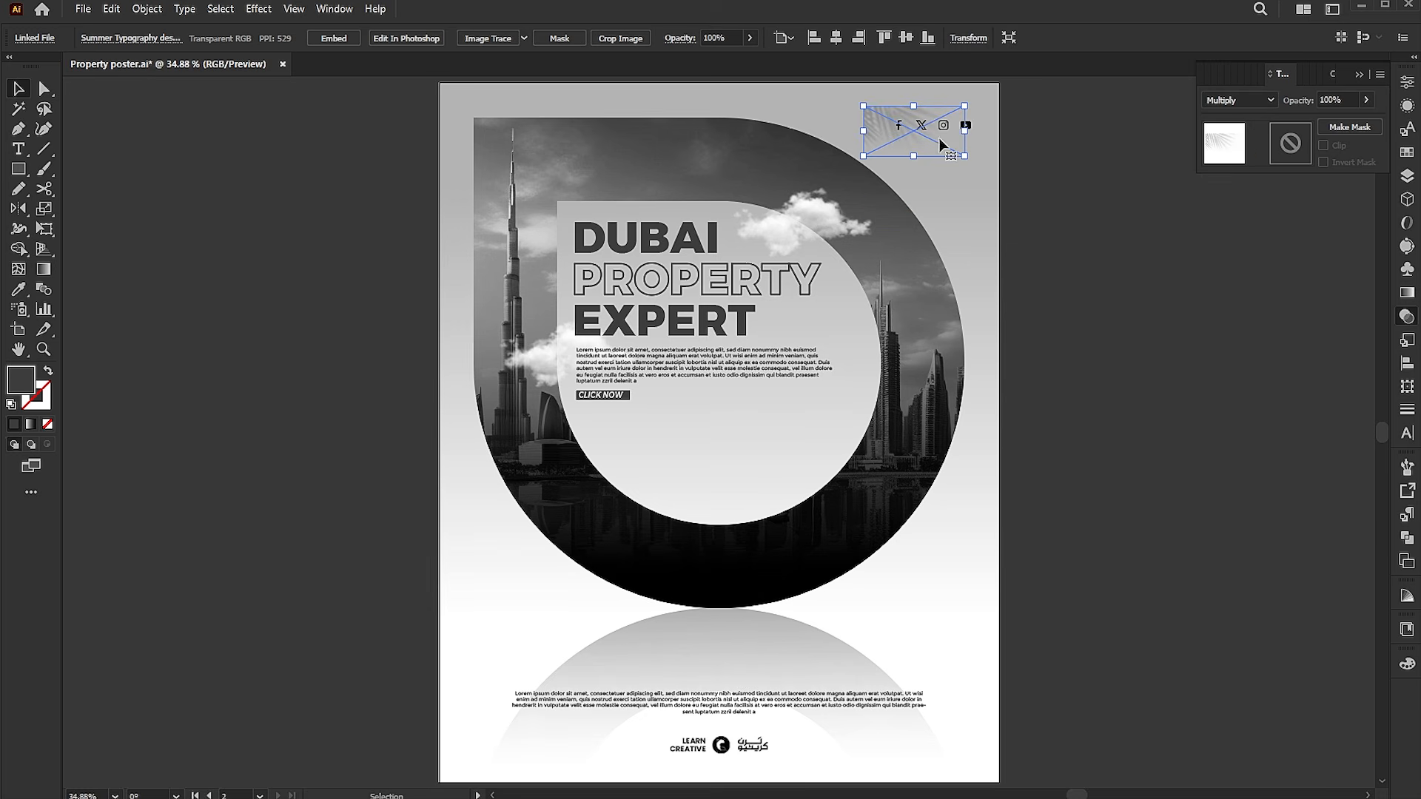
Reflect the leaf shadow image across the vertical axis.
double_click(24, 208)
click(747, 345)
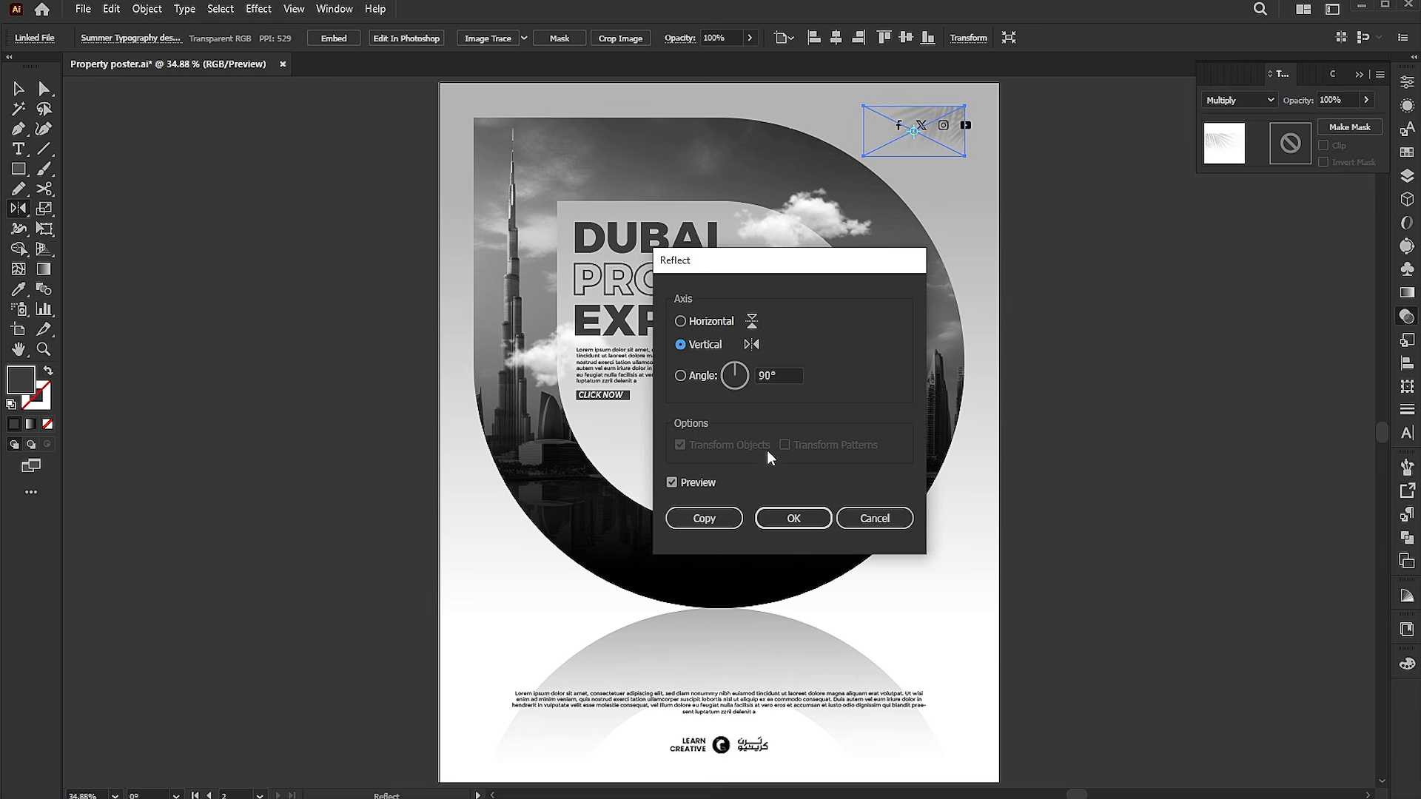
click(792, 521)
Align the leaf shadow to the artboard's top-right corner and enlarge it over the corner.
click(862, 37)
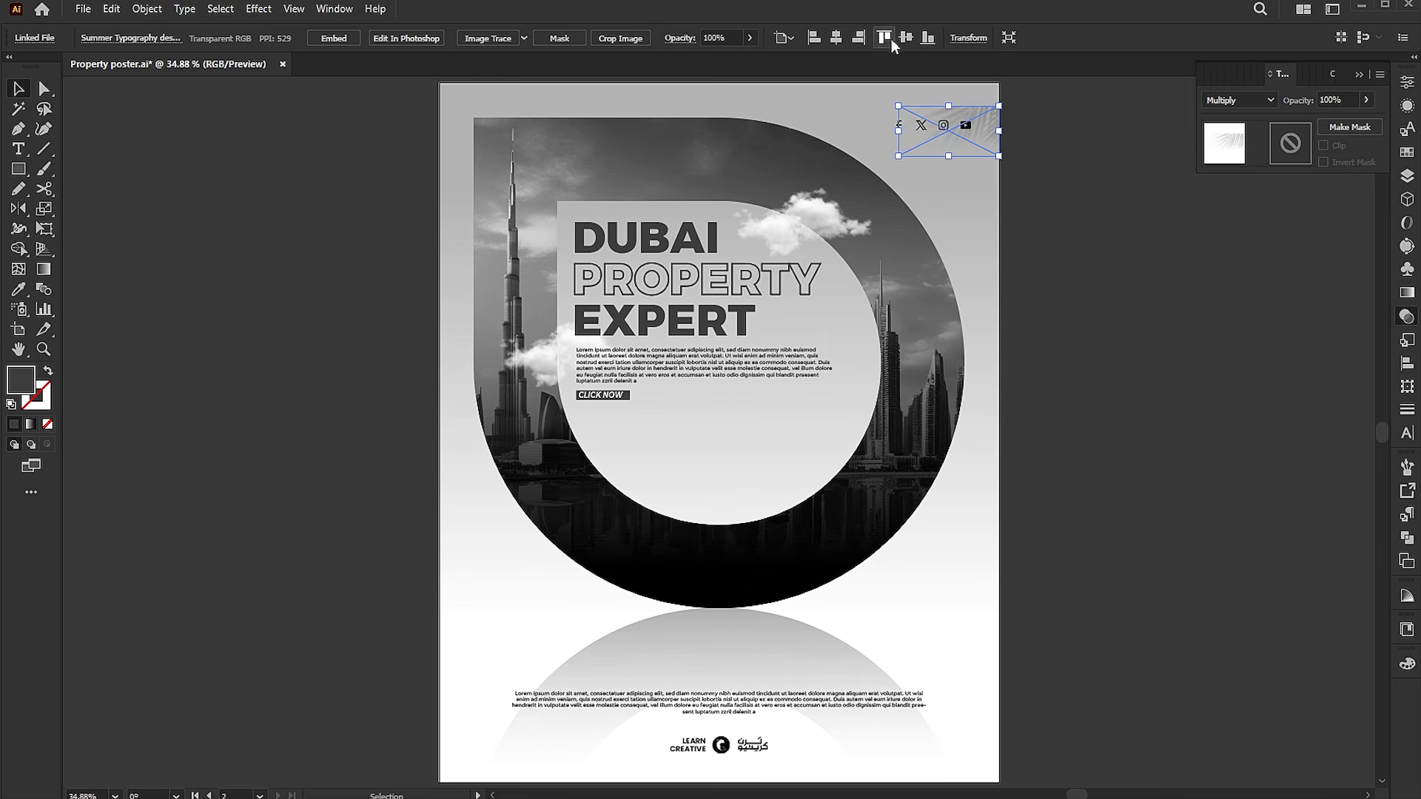
click(888, 37)
drag(880, 145, 743, 213)
click(1160, 269)
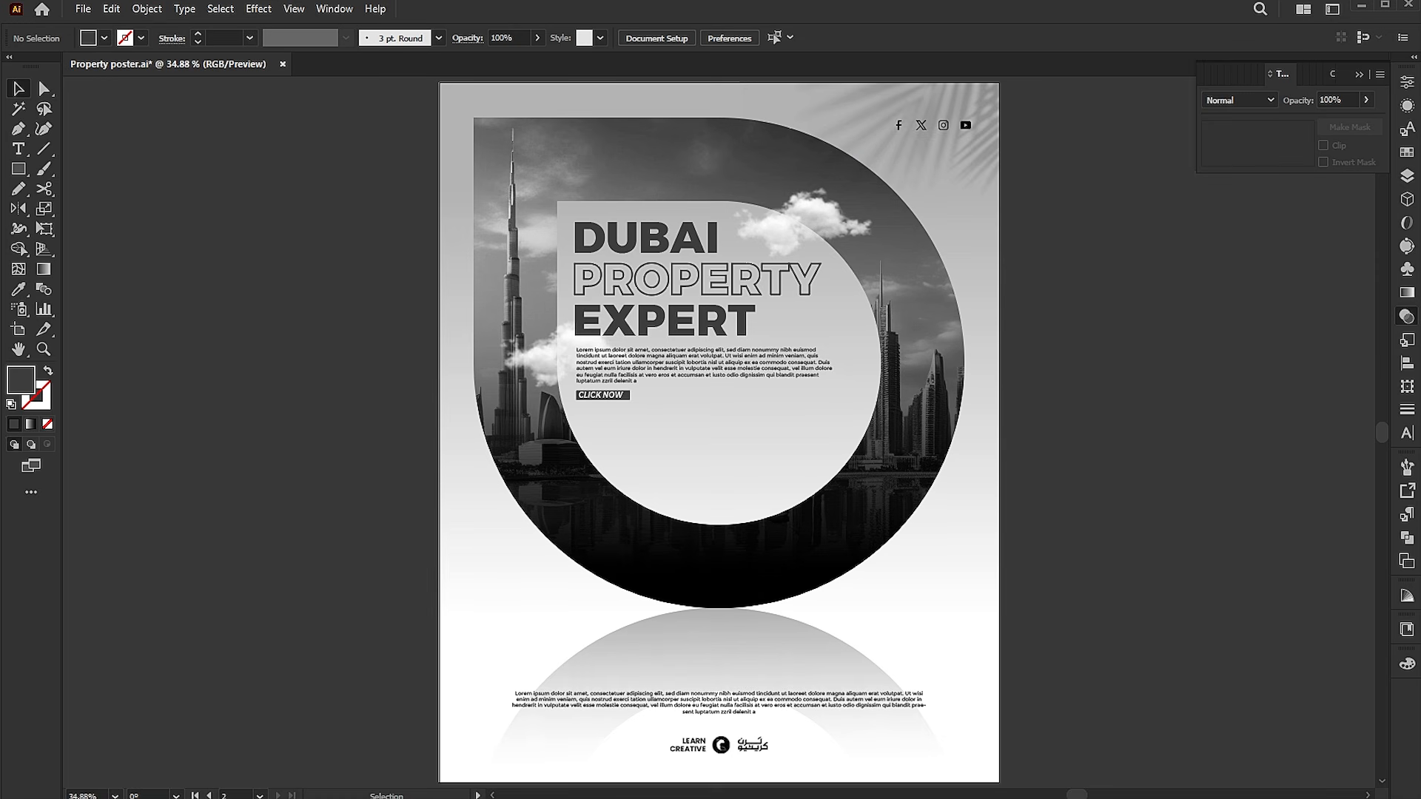
Draw a rectangle covering the whole artboard and fill it with a blue color.
click(19, 168)
drag(439, 83, 999, 780)
key(v)
double_click(25, 384)
drag(1110, 260, 1166, 266)
click(1336, 198)
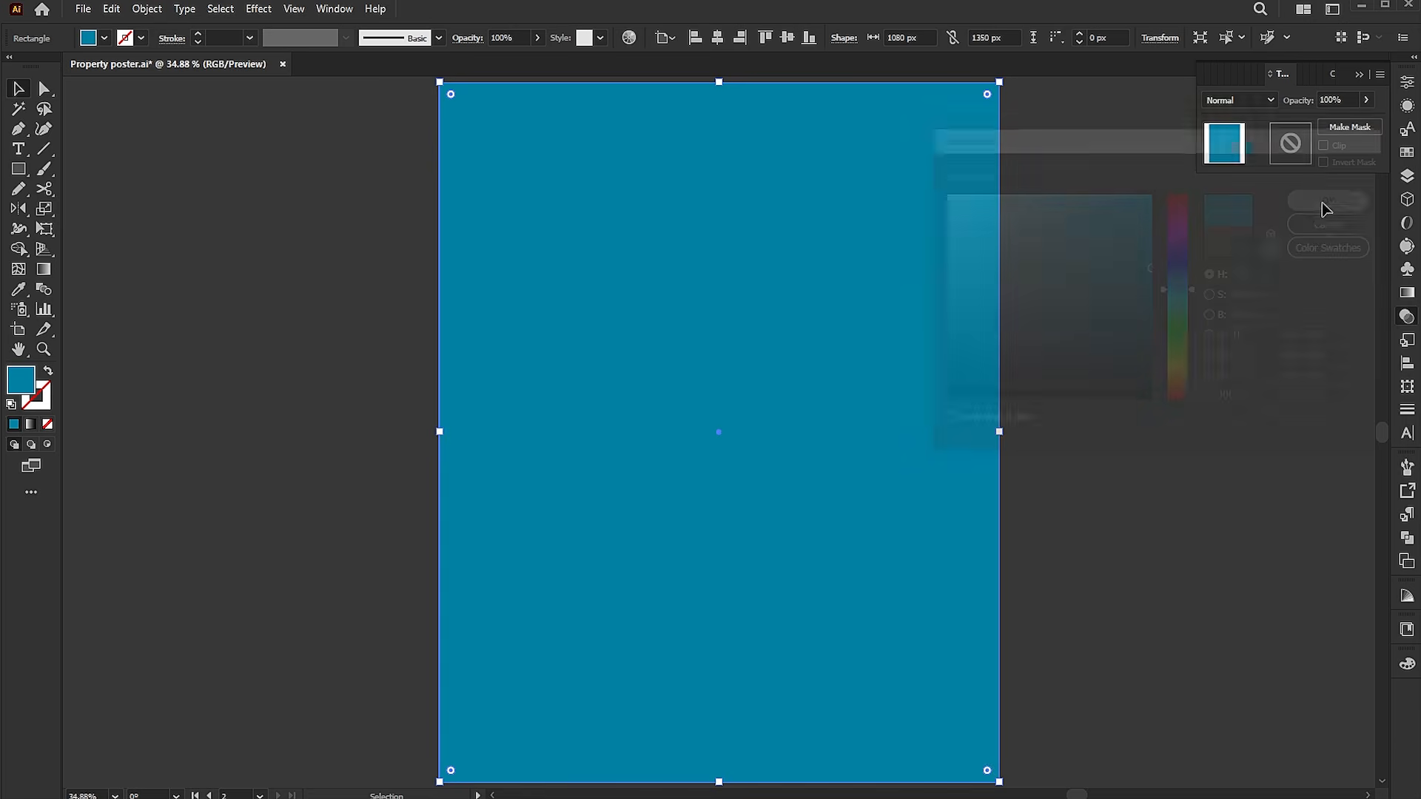
Set the rectangle's blend mode to Overlay and its opacity to 50%.
click(1250, 100)
click(1235, 259)
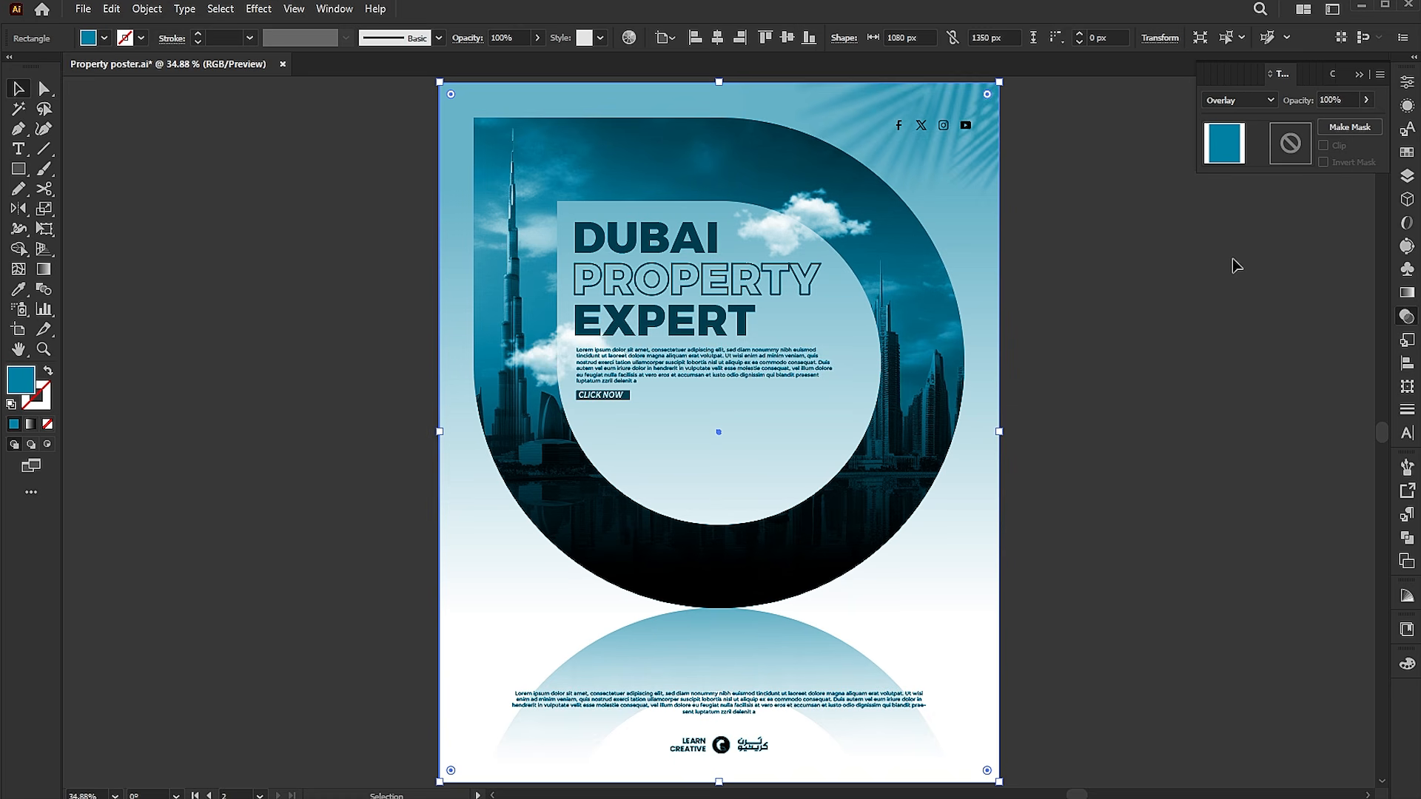
click(1342, 98)
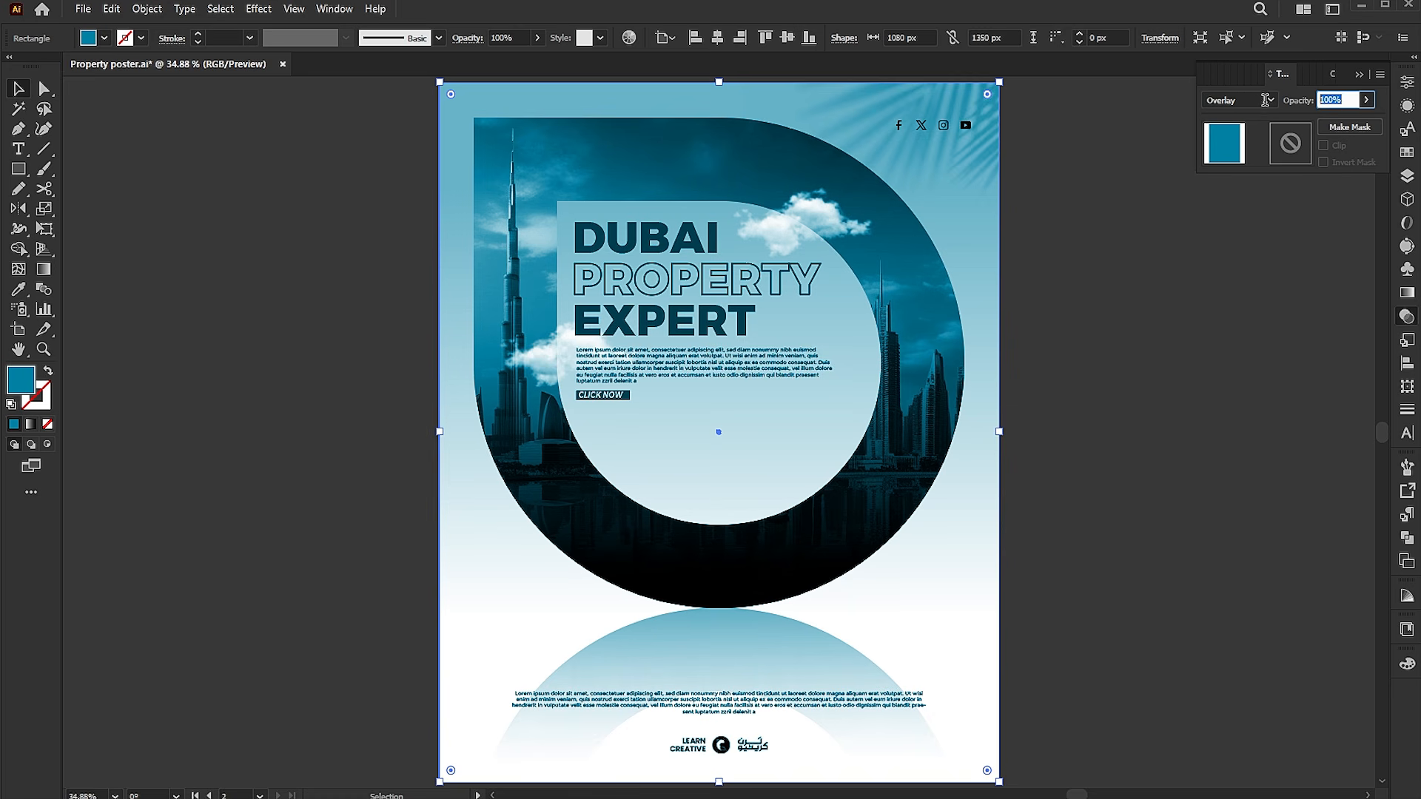
text(50)
key(Return)
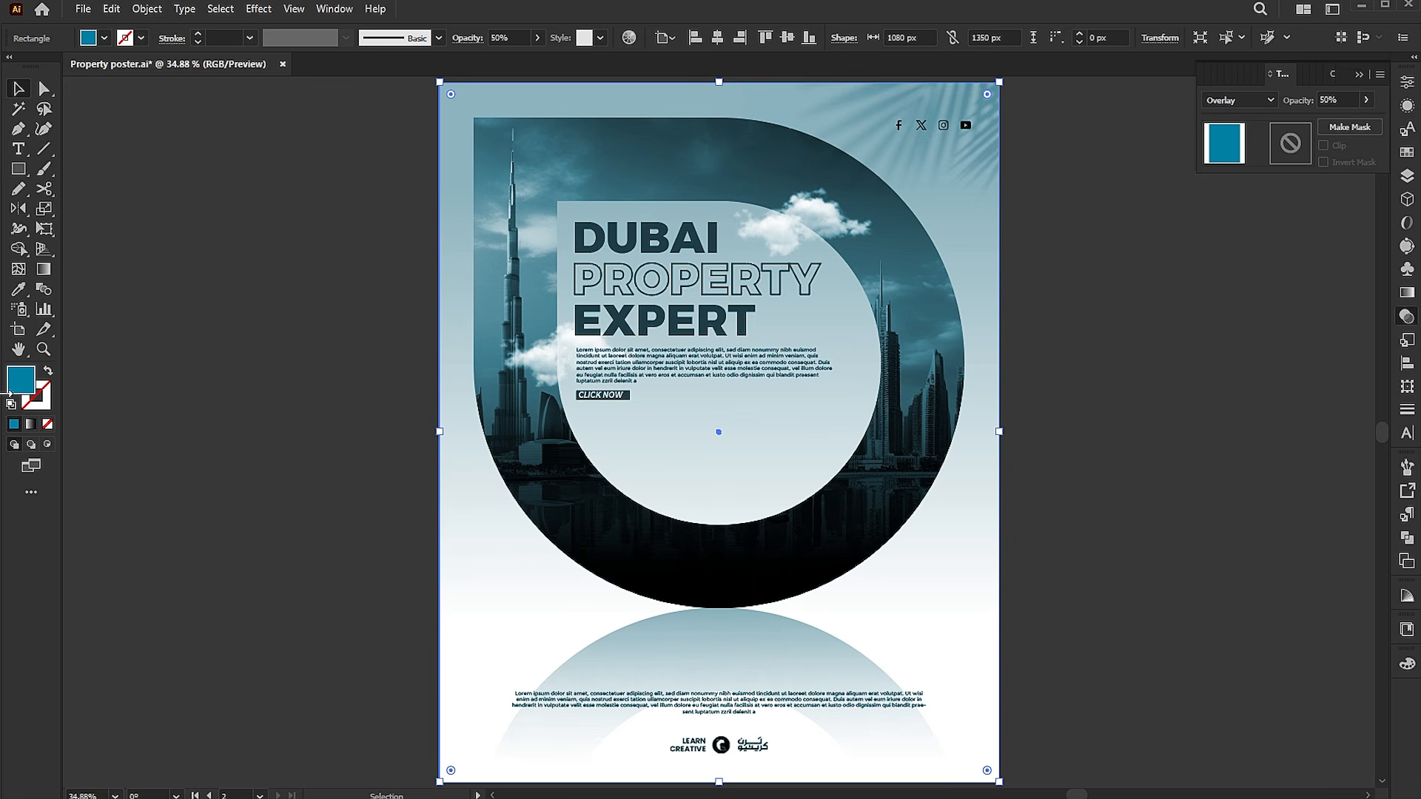
Change the overlay rectangle's fill color to red A01300.
double_click(19, 386)
drag(1173, 136, 1284, 146)
drag(1304, 311, 1293, 412)
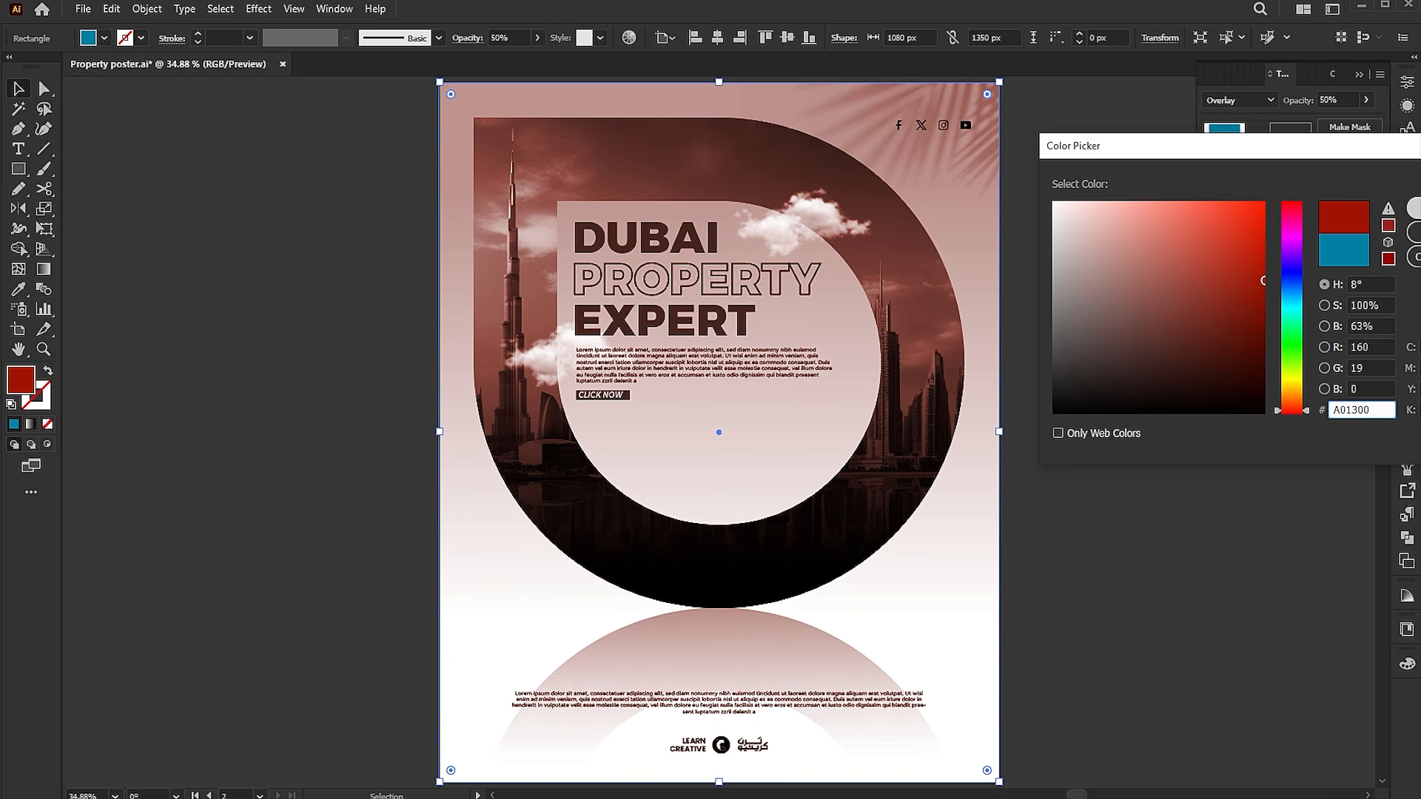
key(Return)
click(1160, 422)
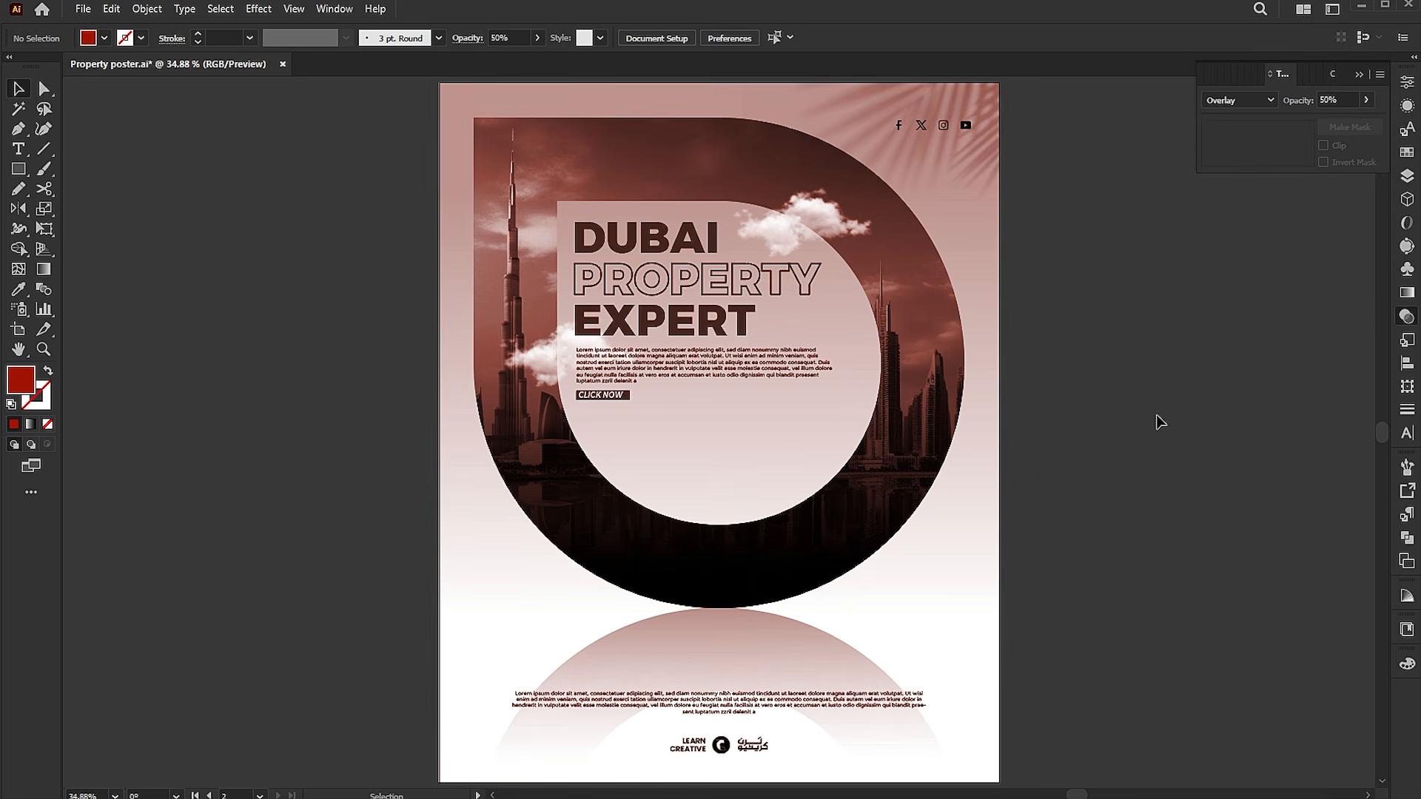